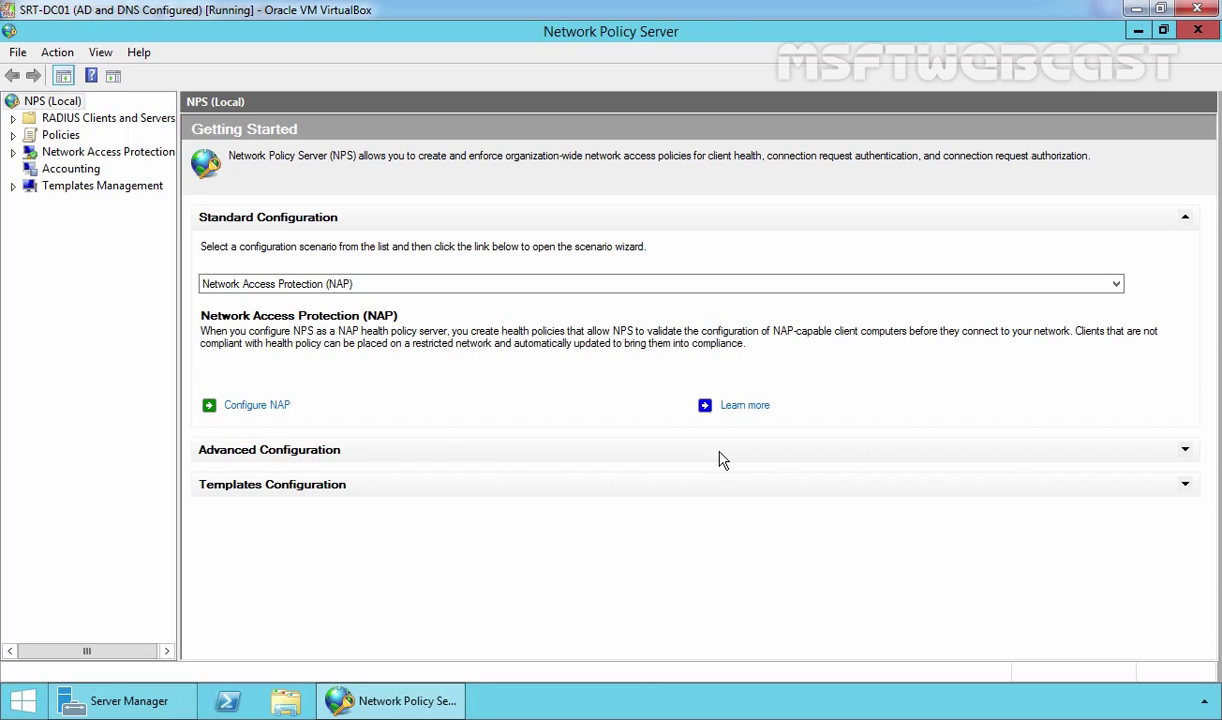
Step: Launch Active Directory Users and Computers from Server Manager Tools and select the mylab.local domain
{"action": "left_click", "coordinate": [124, 701]}
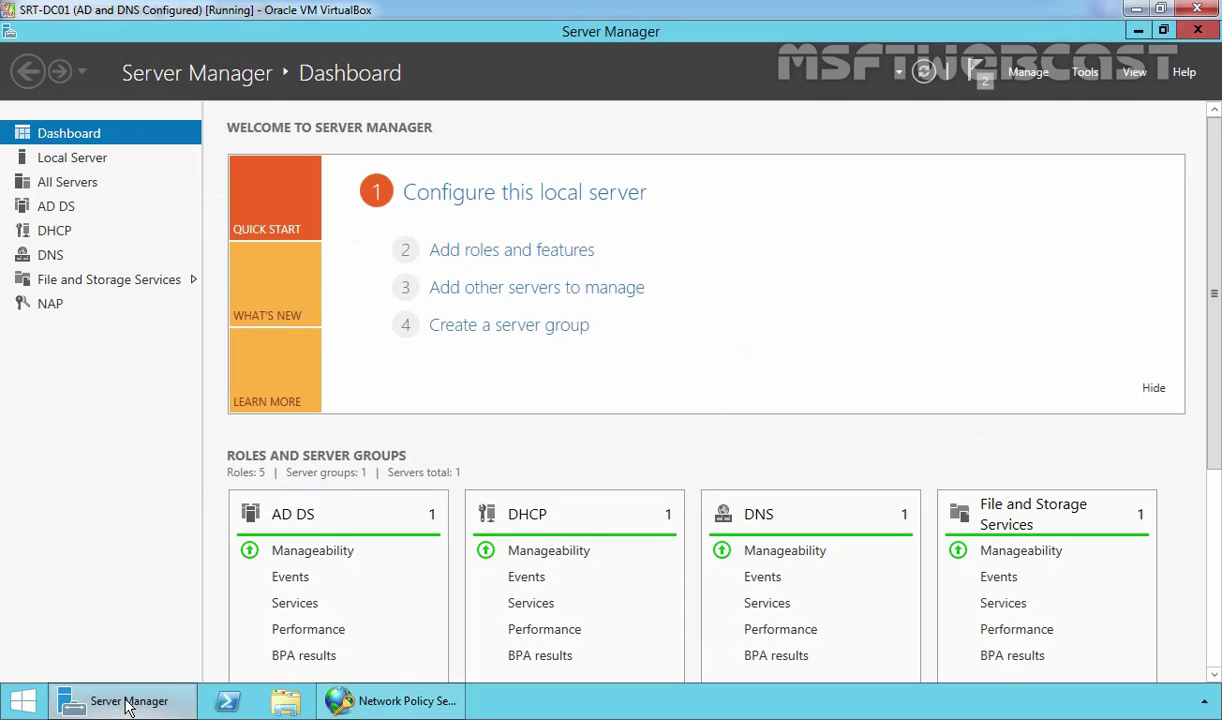
{"action": "left_click", "coordinate": [1085, 72]}
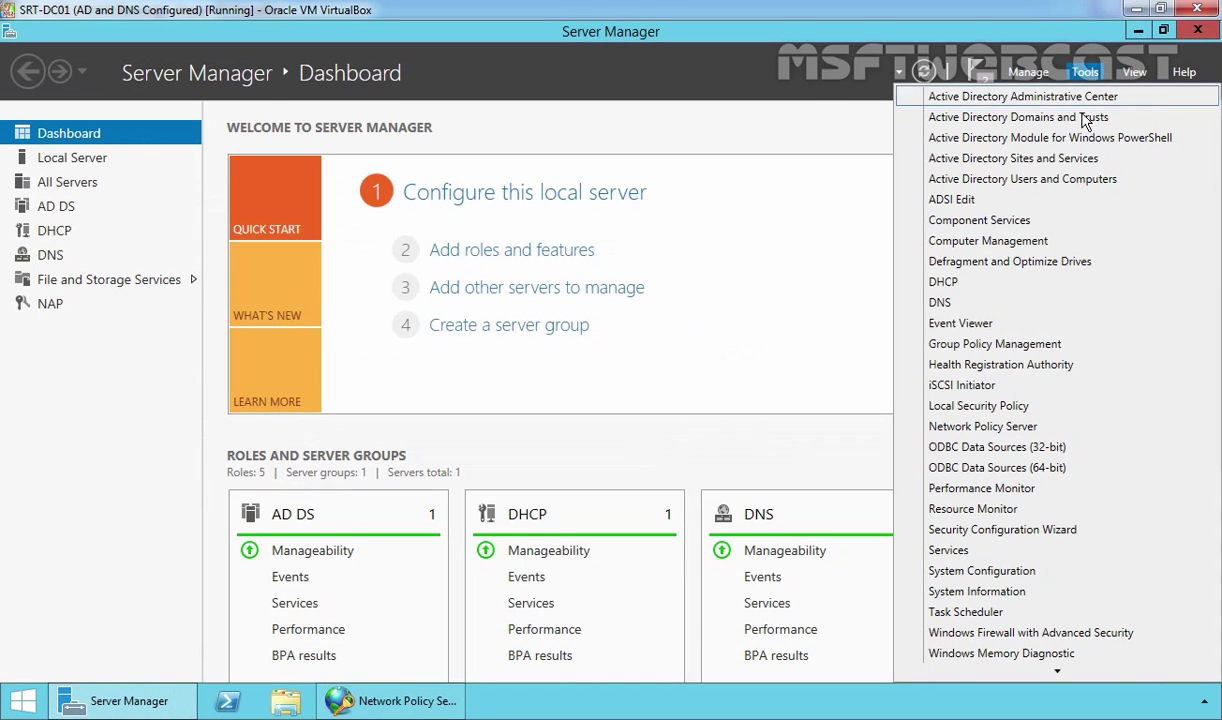
{"action": "left_click", "coordinate": [1050, 180]}
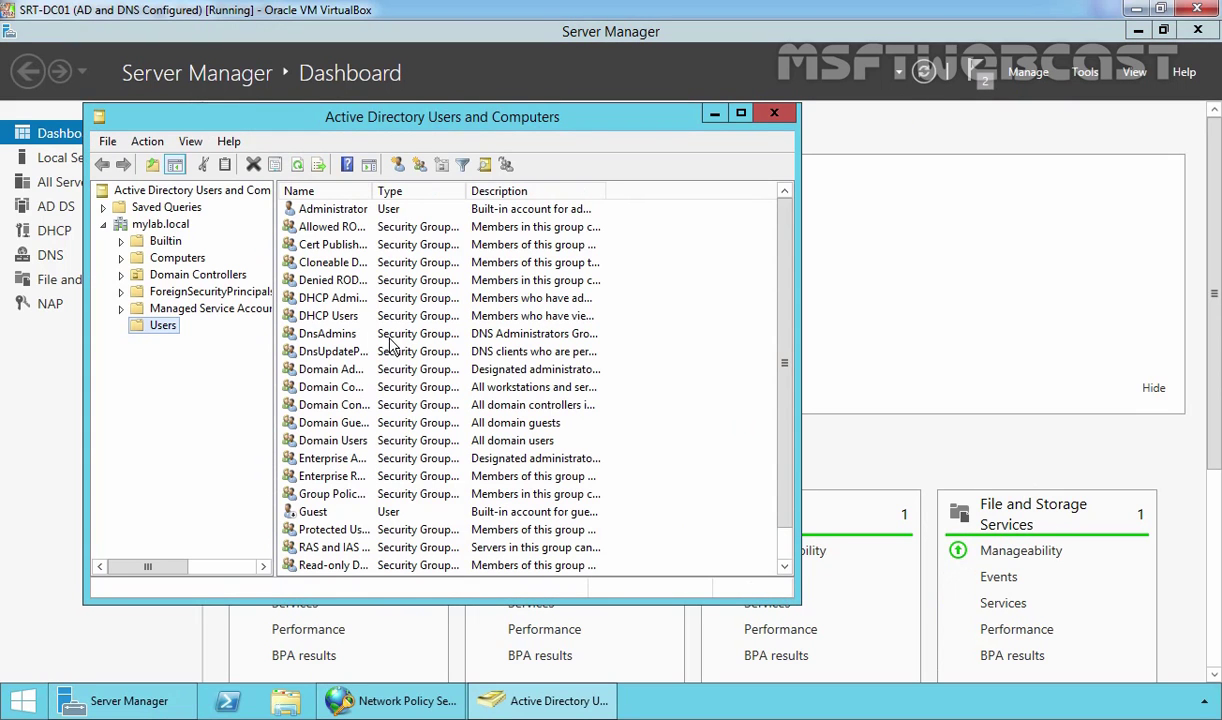
{"action": "left_click", "coordinate": [167, 259]}
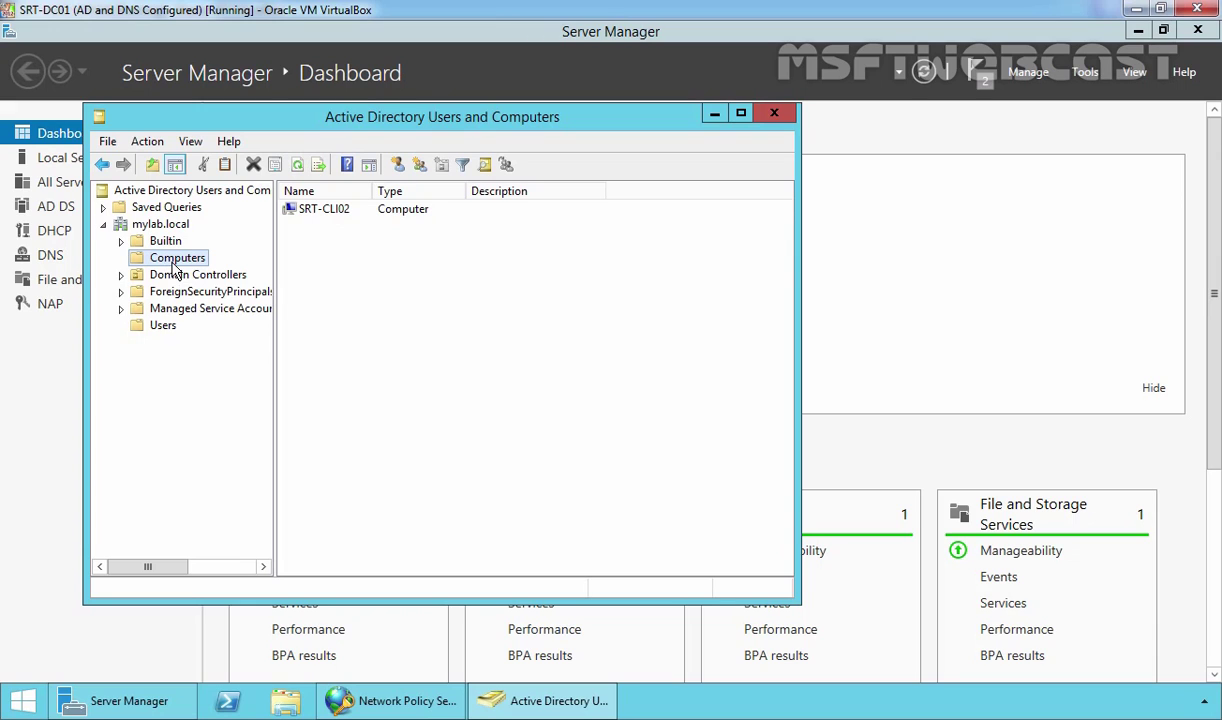
{"action": "left_click", "coordinate": [163, 224]}
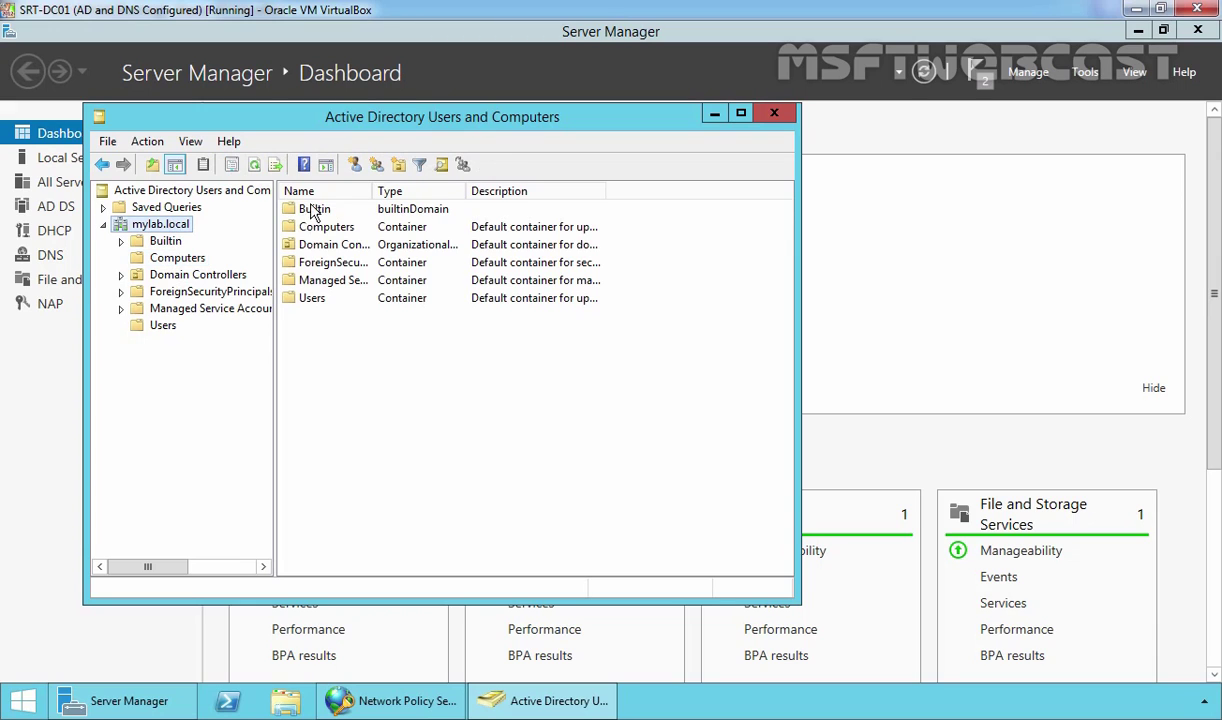
Step: Create a new organizational unit named ClientPC under mylab.local
{"action": "left_click", "coordinate": [398, 165]}
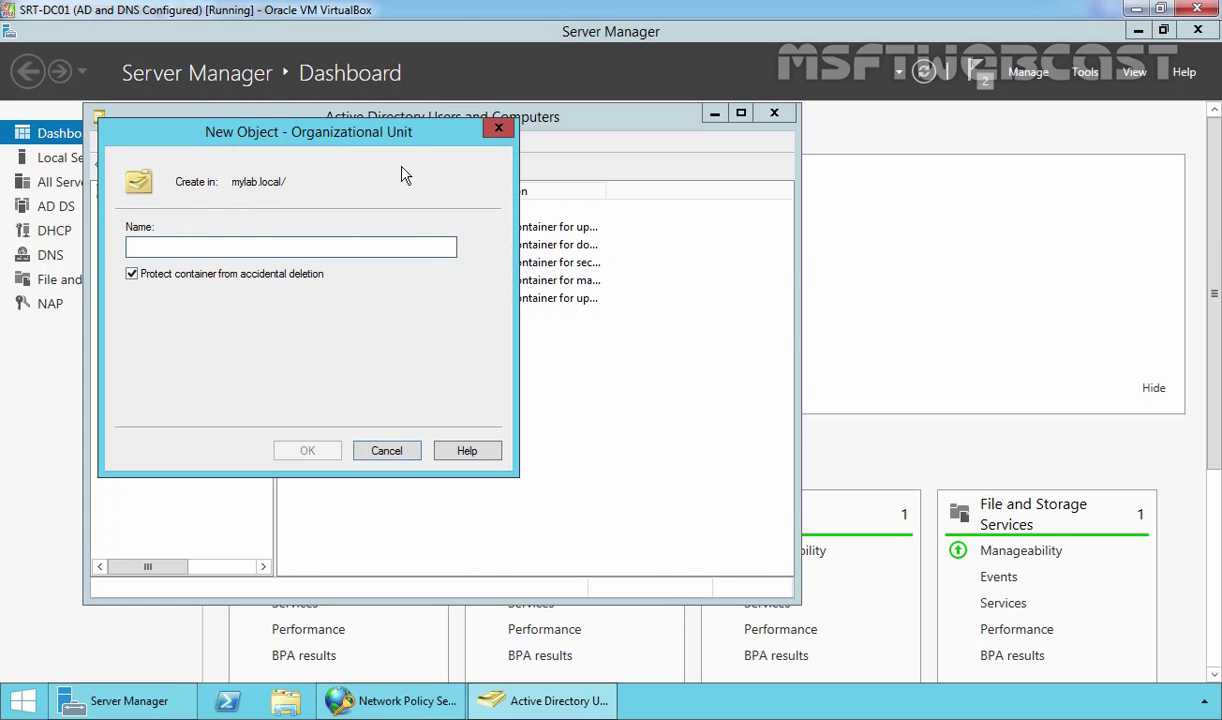
{"action": "type", "text": "Client"}
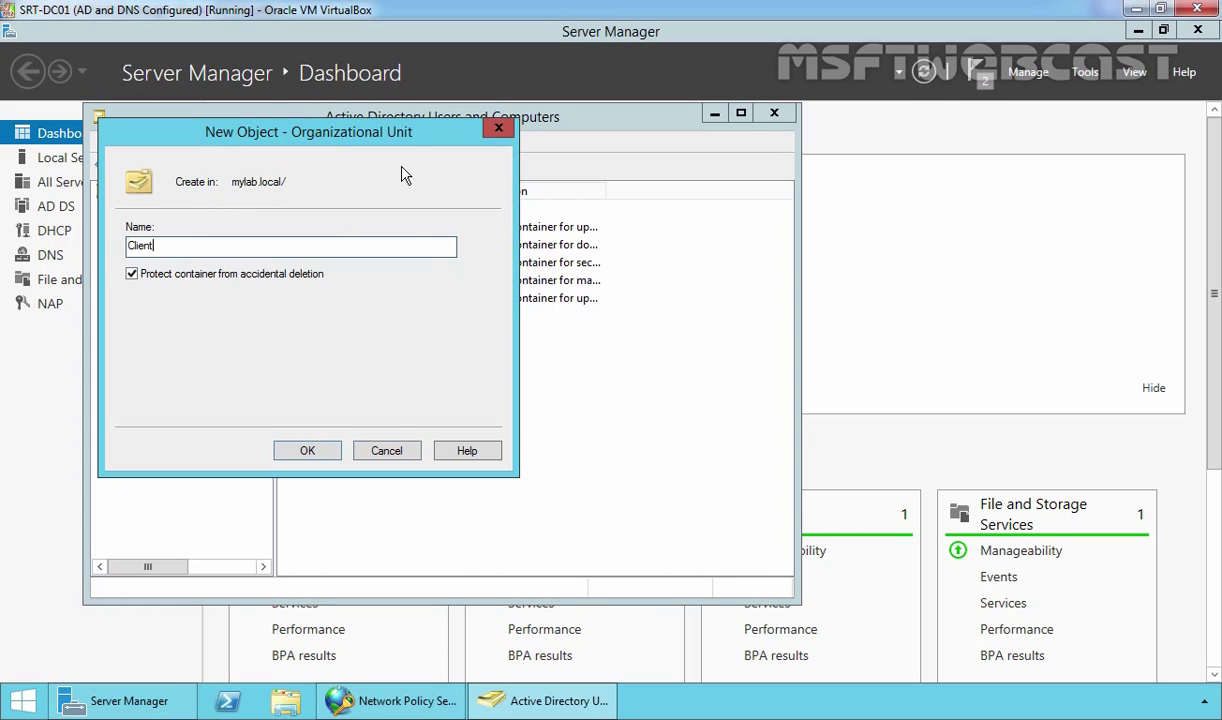
{"action": "type", "text": "PC"}
{"action": "left_click", "coordinate": [307, 451]}
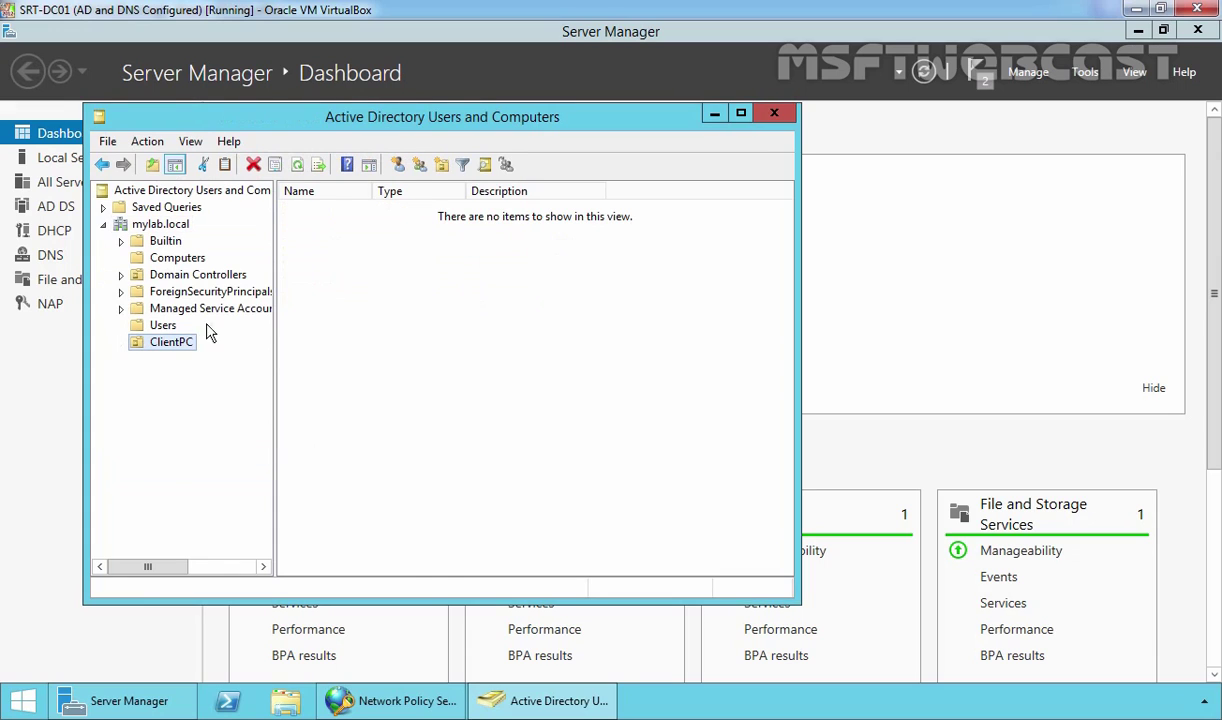
Step: Move the SRT-CLI02 computer account from Computers into the ClientPC unit
{"action": "left_click", "coordinate": [180, 258]}
{"action": "left_click", "coordinate": [323, 211]}
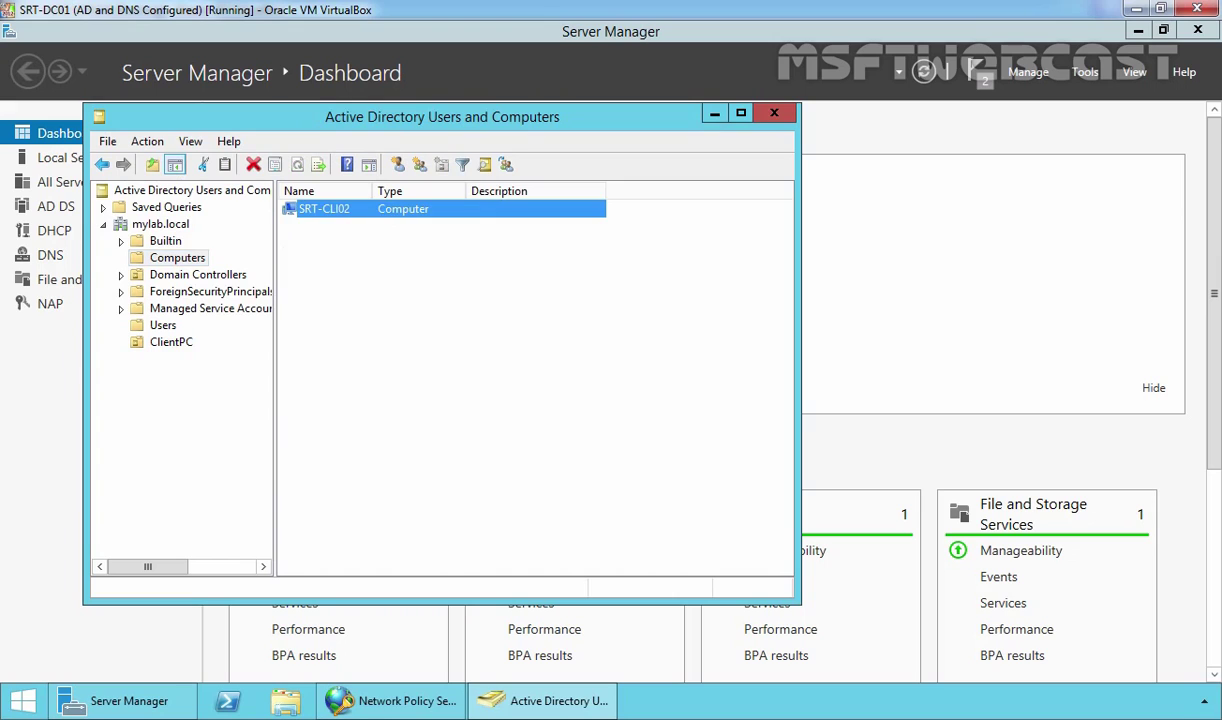
{"action": "right_click", "coordinate": [328, 220]}
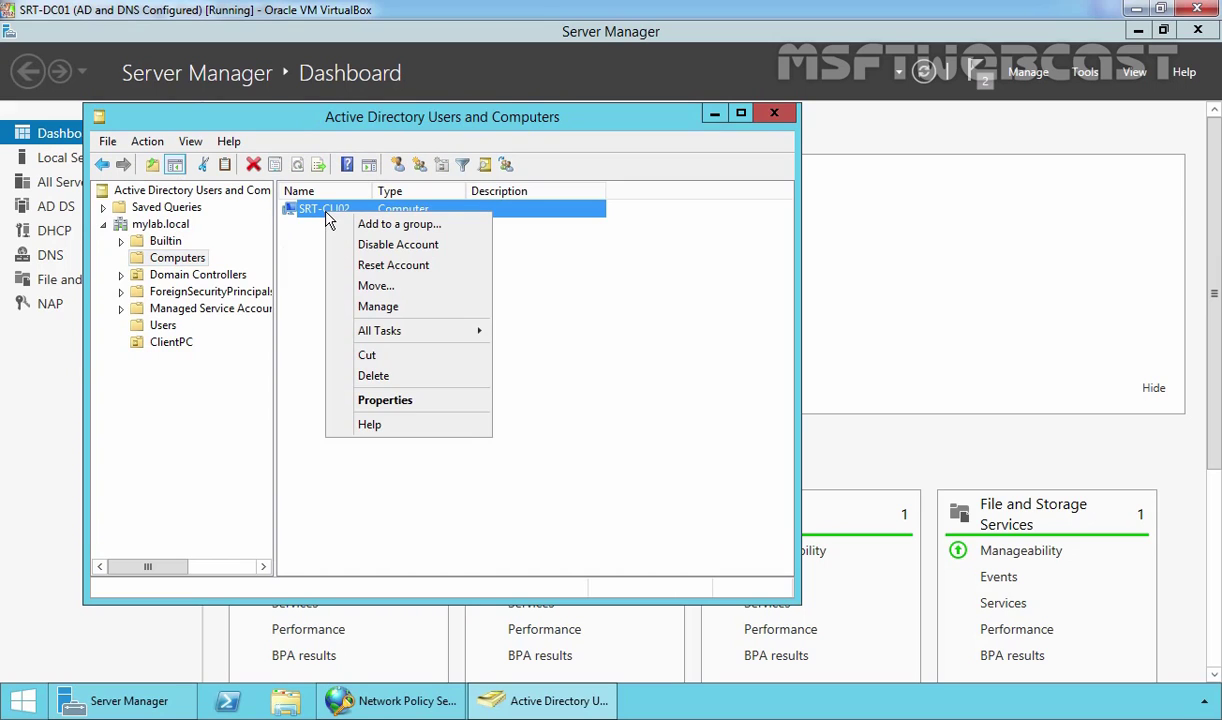
{"action": "left_click", "coordinate": [375, 287]}
{"action": "left_click", "coordinate": [250, 279]}
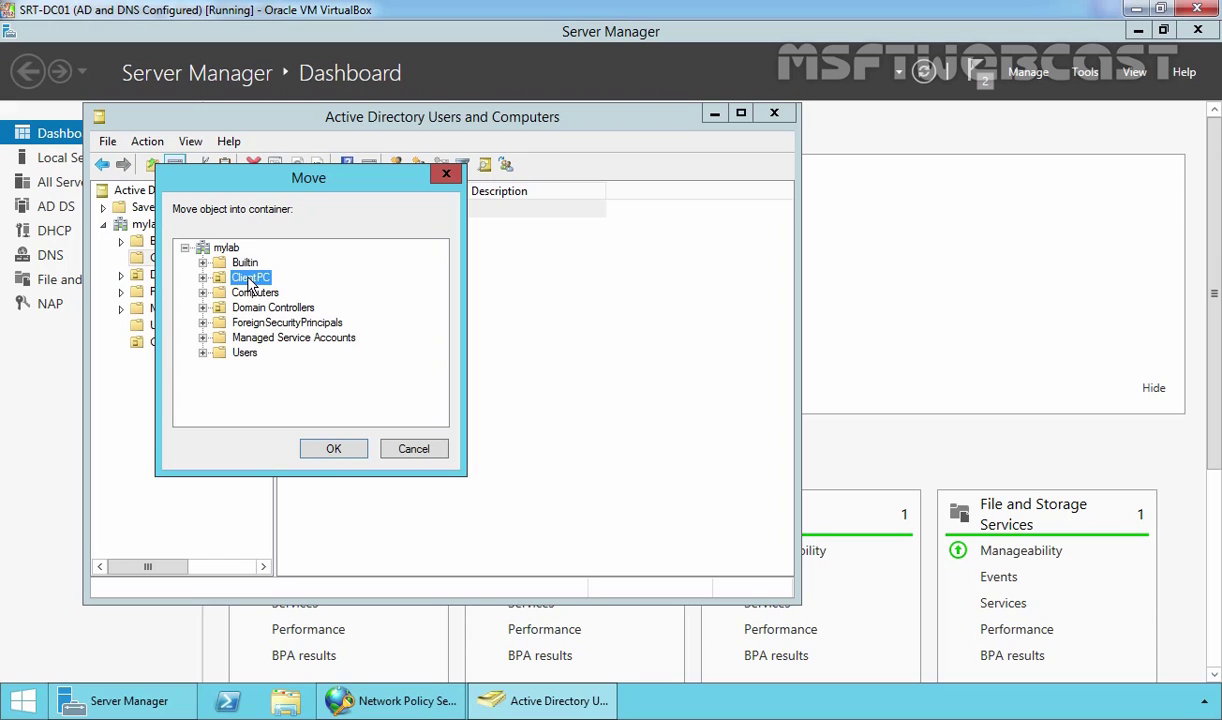
{"action": "left_click", "coordinate": [331, 450]}
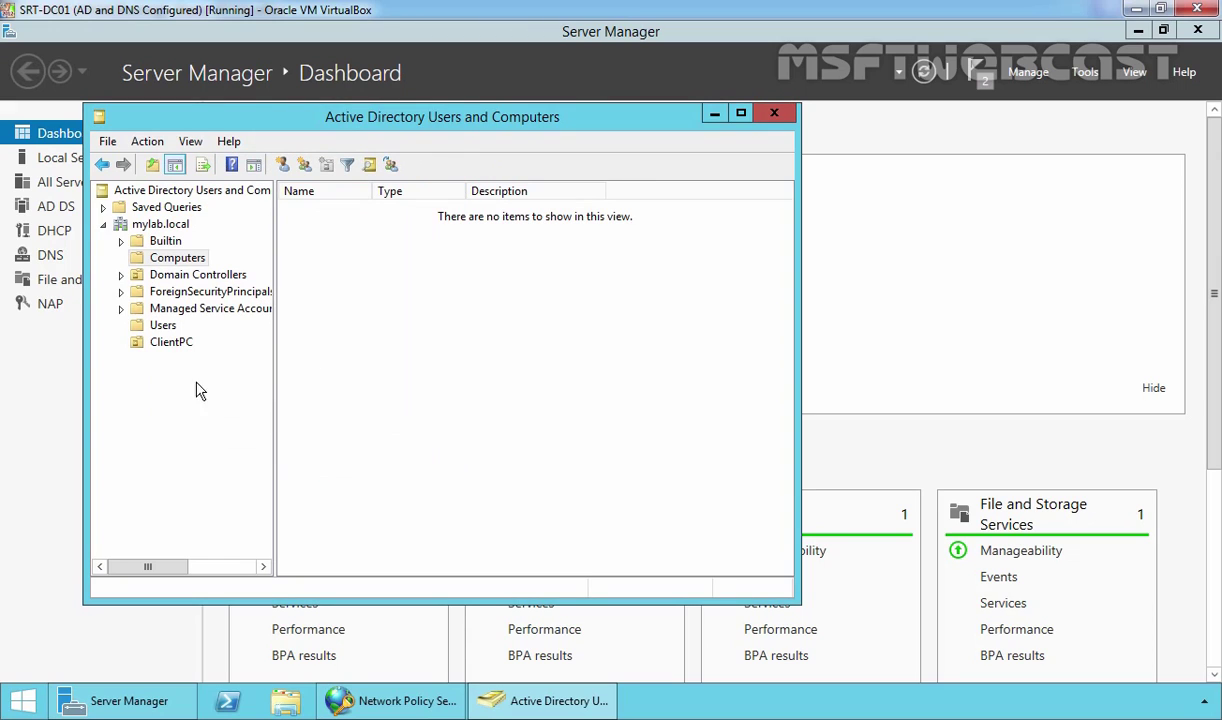
Step: Confirm SRT-CLI02 is listed in ClientPC, then return to Network Policy Server
{"action": "left_click", "coordinate": [172, 346]}
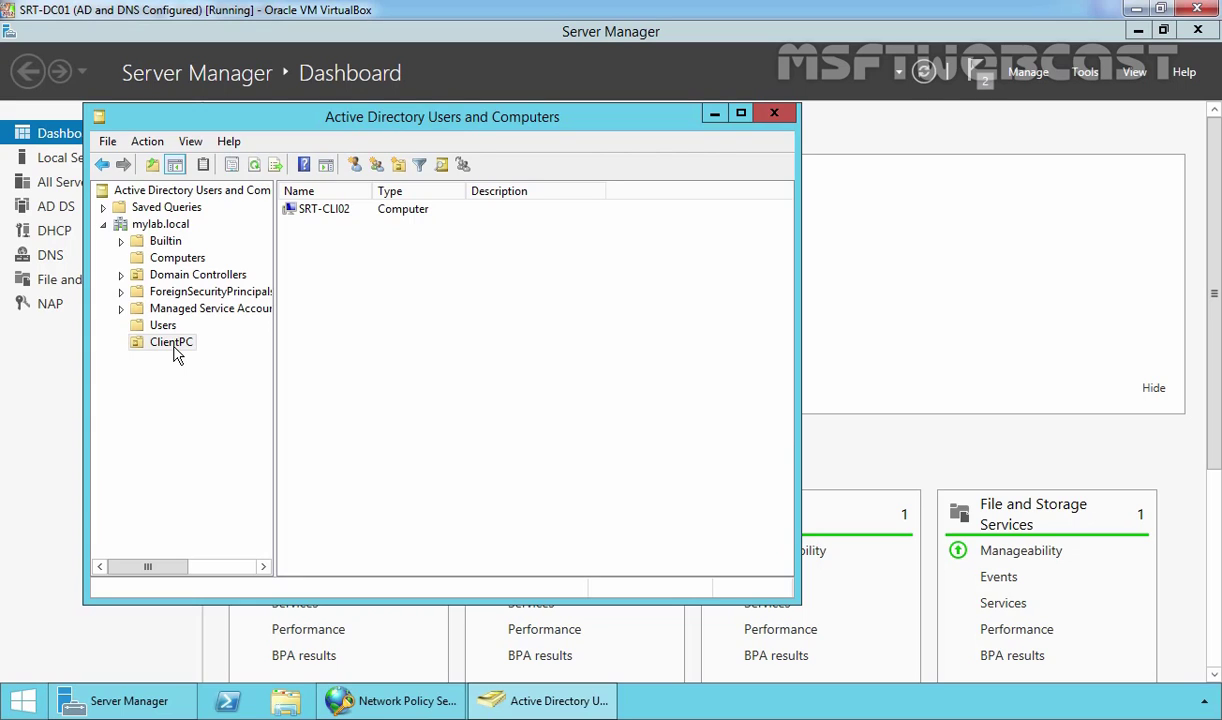
{"action": "left_click", "coordinate": [388, 703]}
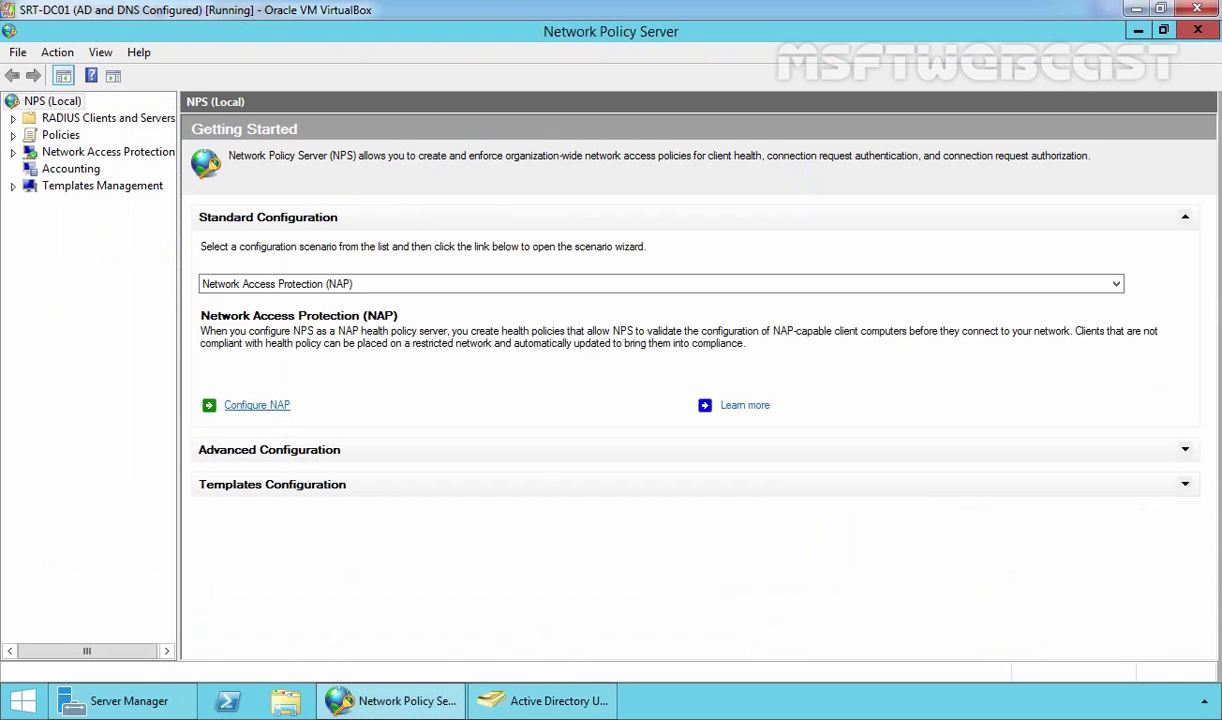
Step: Start Configure NAP using DHCP as the connection method, naming the policy NAP_DHCP
{"action": "left_click", "coordinate": [266, 407]}
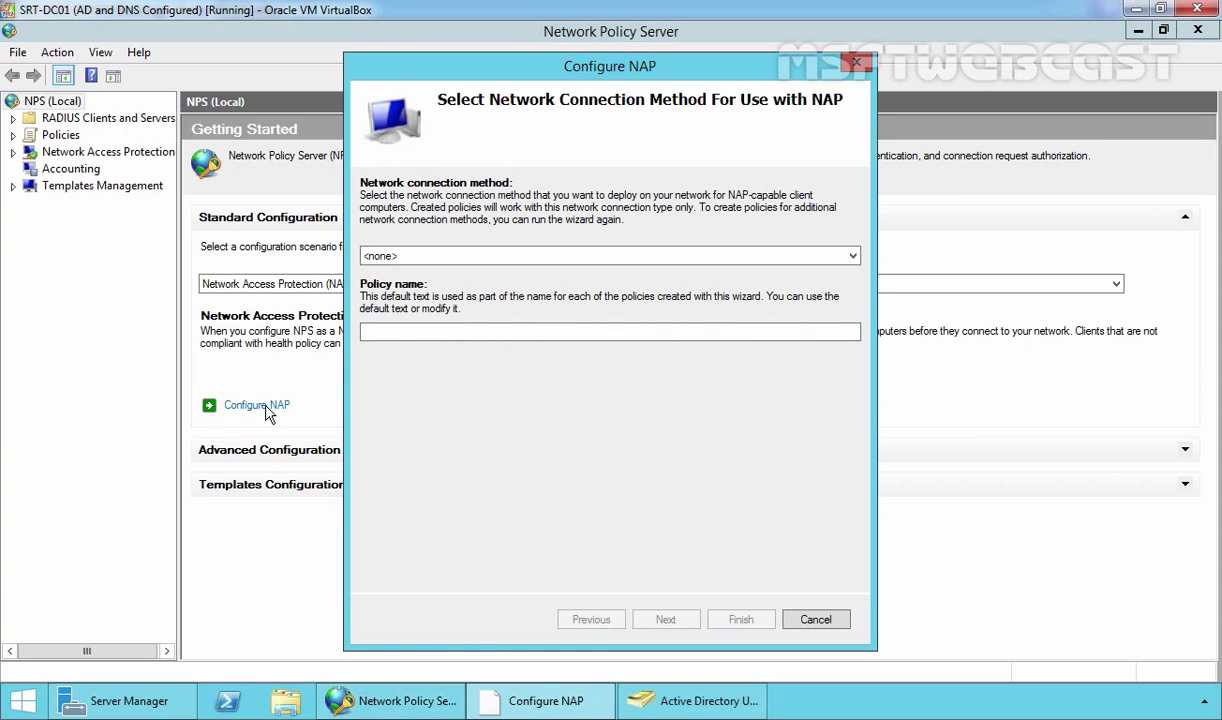
{"action": "left_click", "coordinate": [519, 258]}
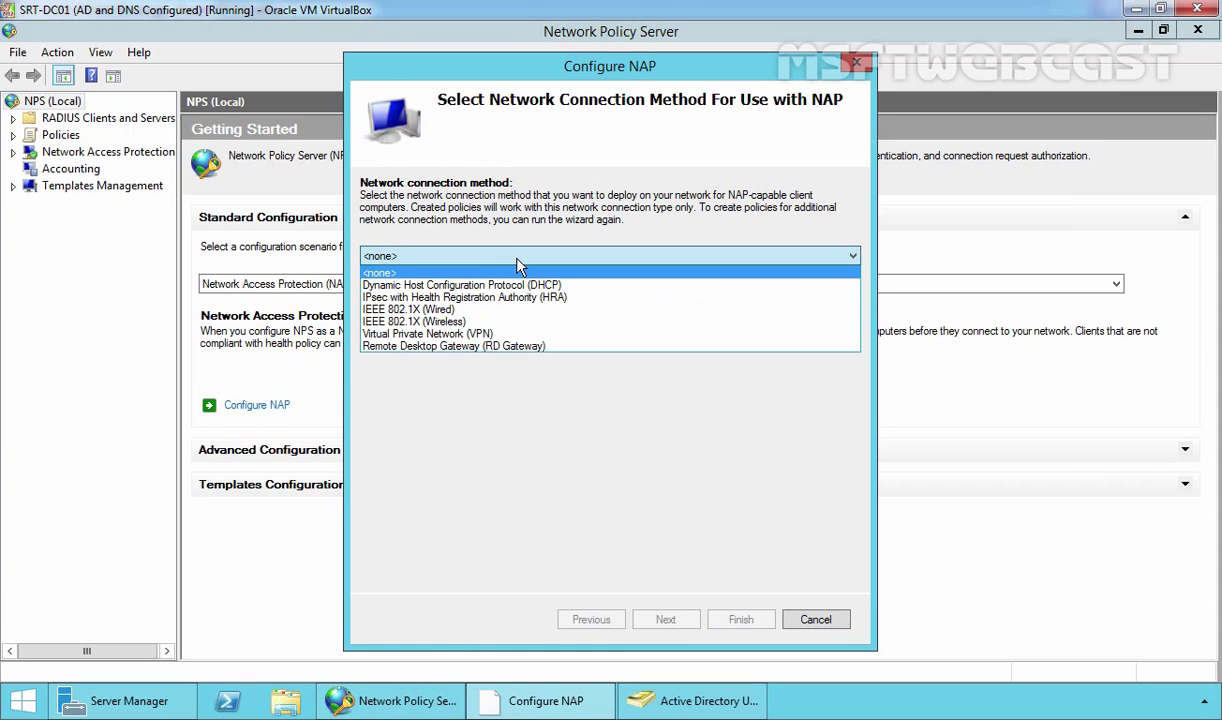
{"action": "left_click", "coordinate": [520, 286]}
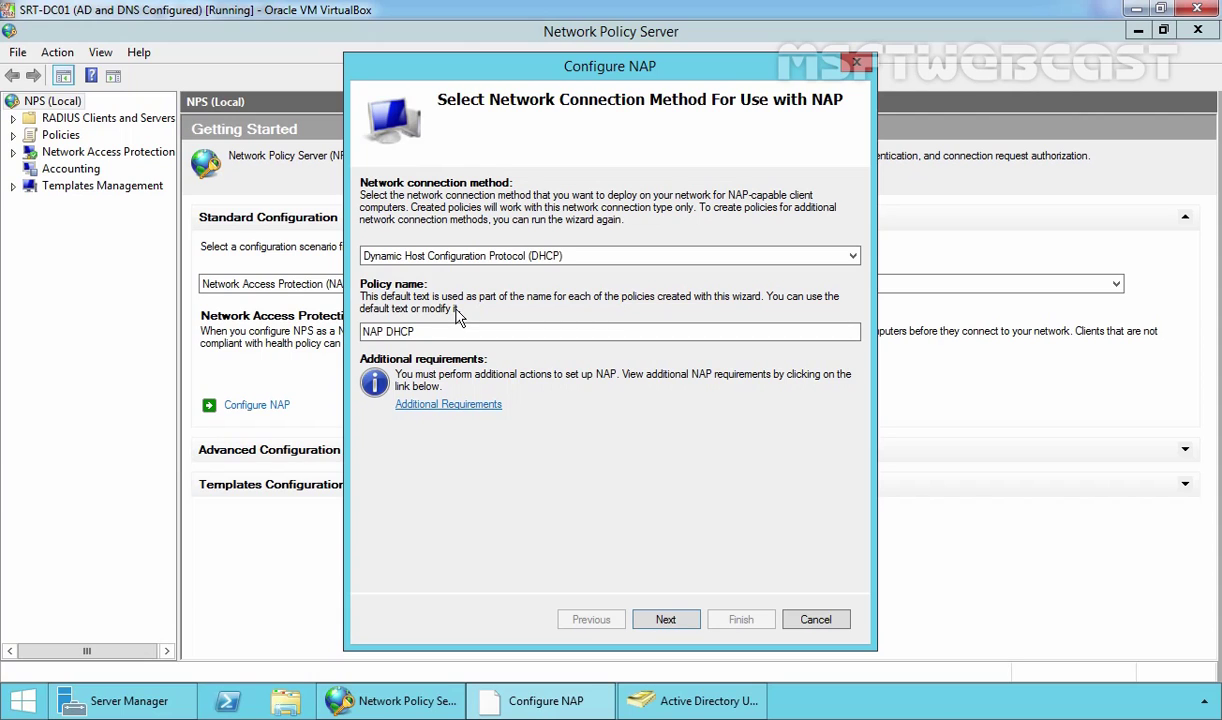
{"action": "left_click", "coordinate": [385, 331]}
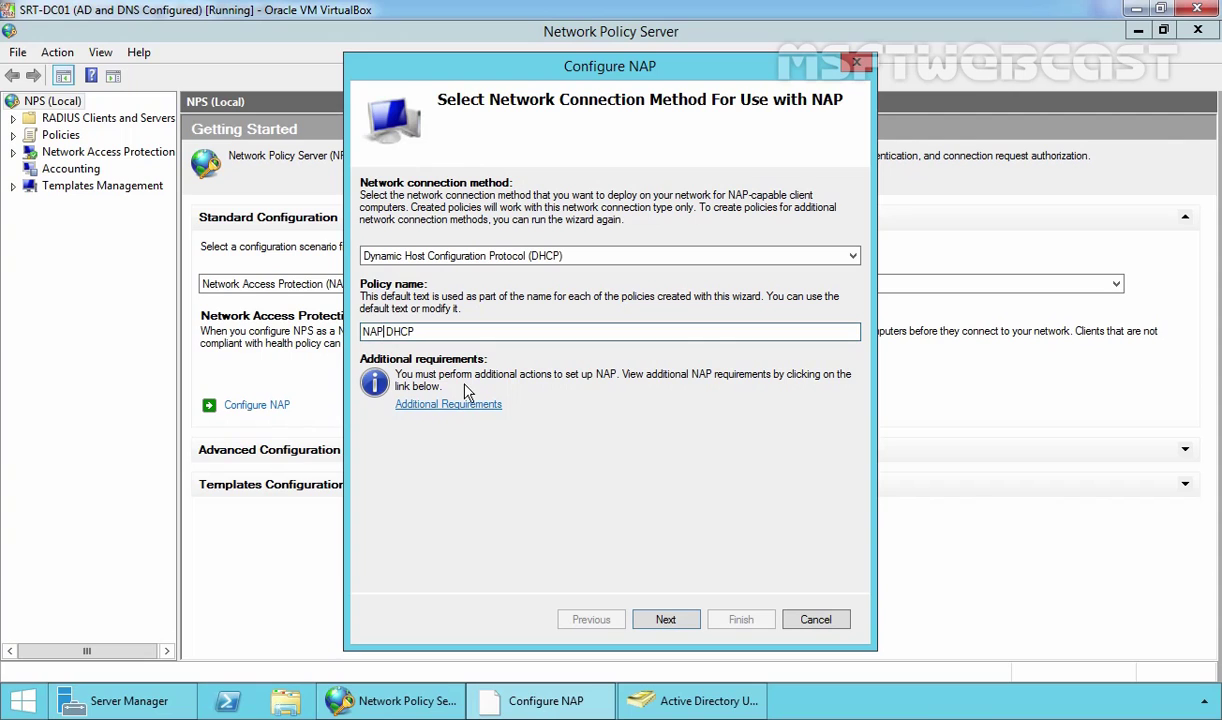
{"action": "type", "text": "_"}
Step: Skip the RADIUS clients, DHCP scopes and machine groups pages, leaving them empty
{"action": "left_click", "coordinate": [672, 620]}
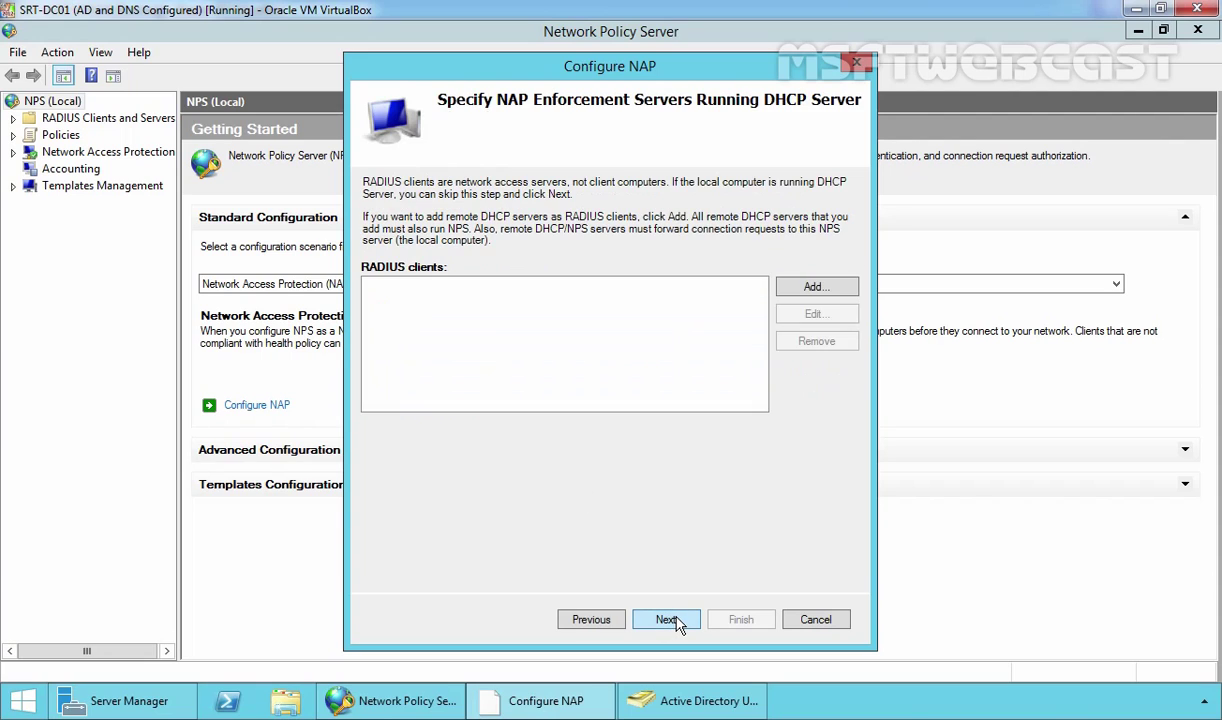
{"action": "left_click", "coordinate": [672, 620]}
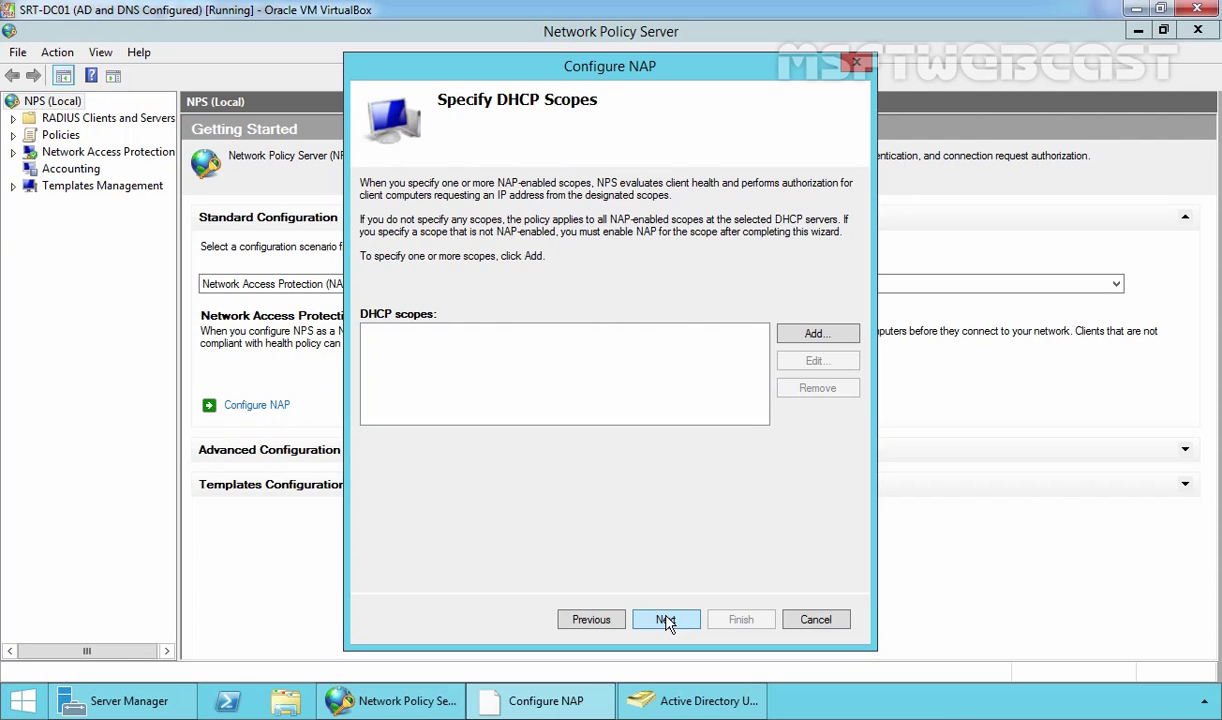
{"action": "left_click", "coordinate": [666, 621]}
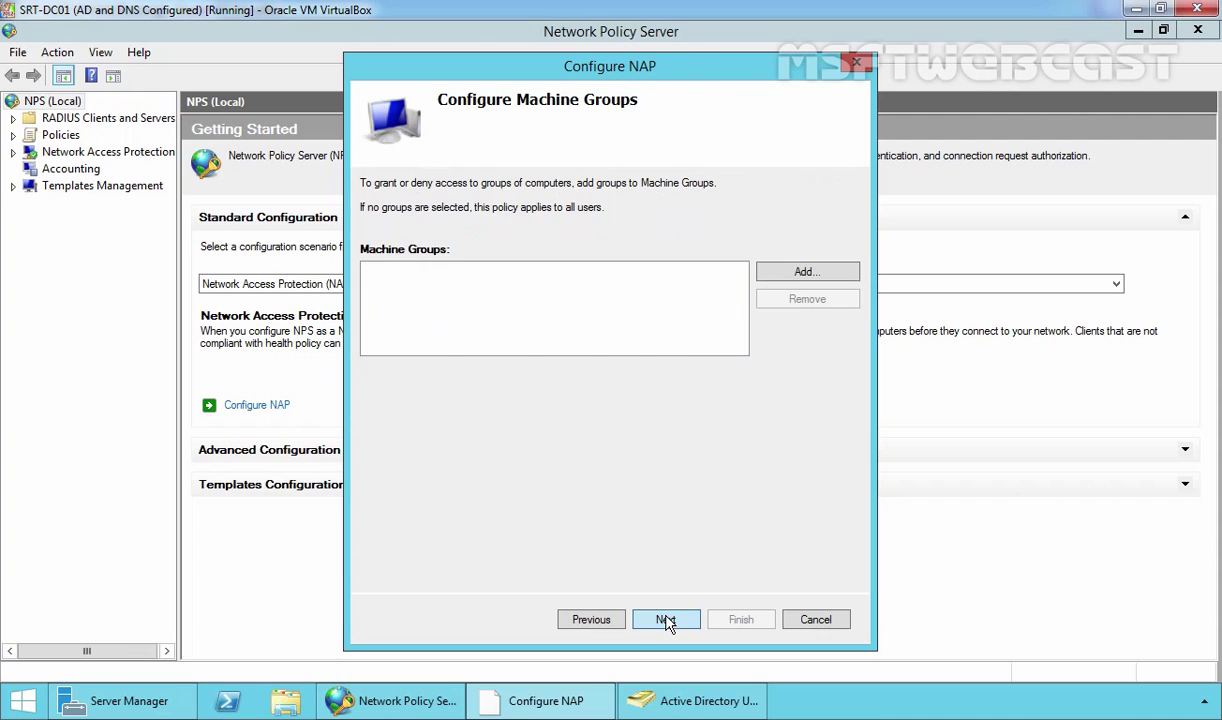
{"action": "left_click", "coordinate": [666, 621]}
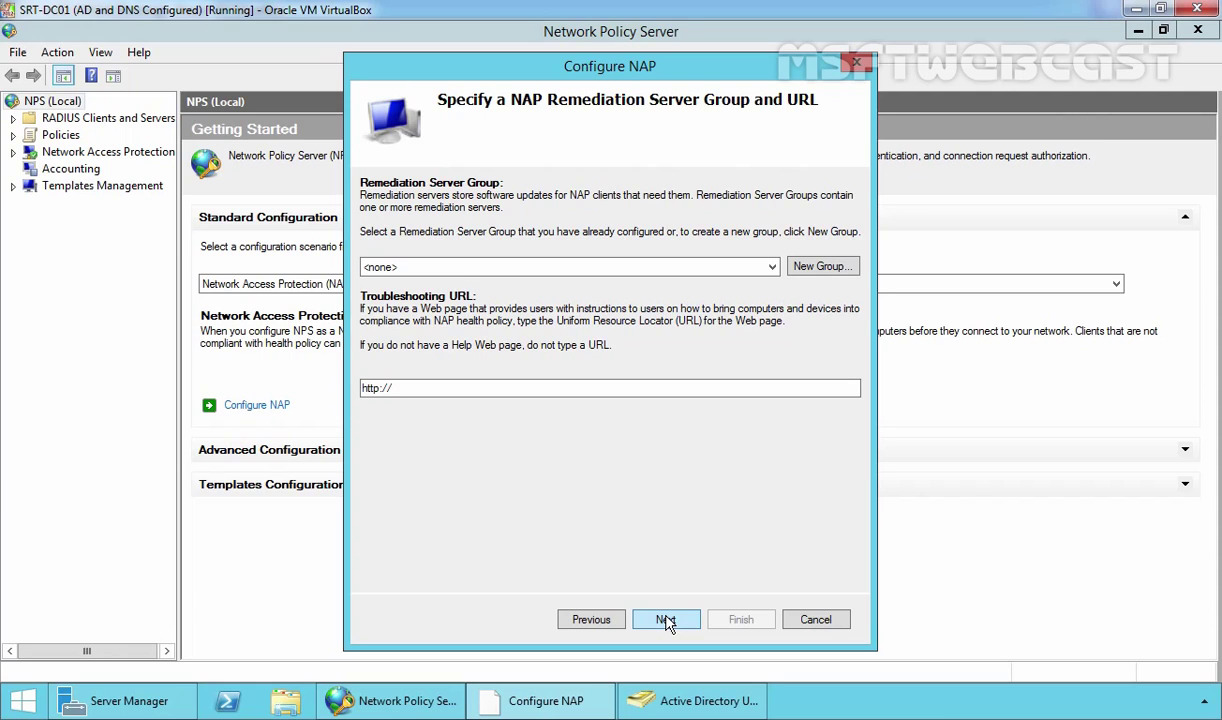
Step: Find the remediation server group list empty and begin a new group
{"action": "left_click", "coordinate": [745, 267]}
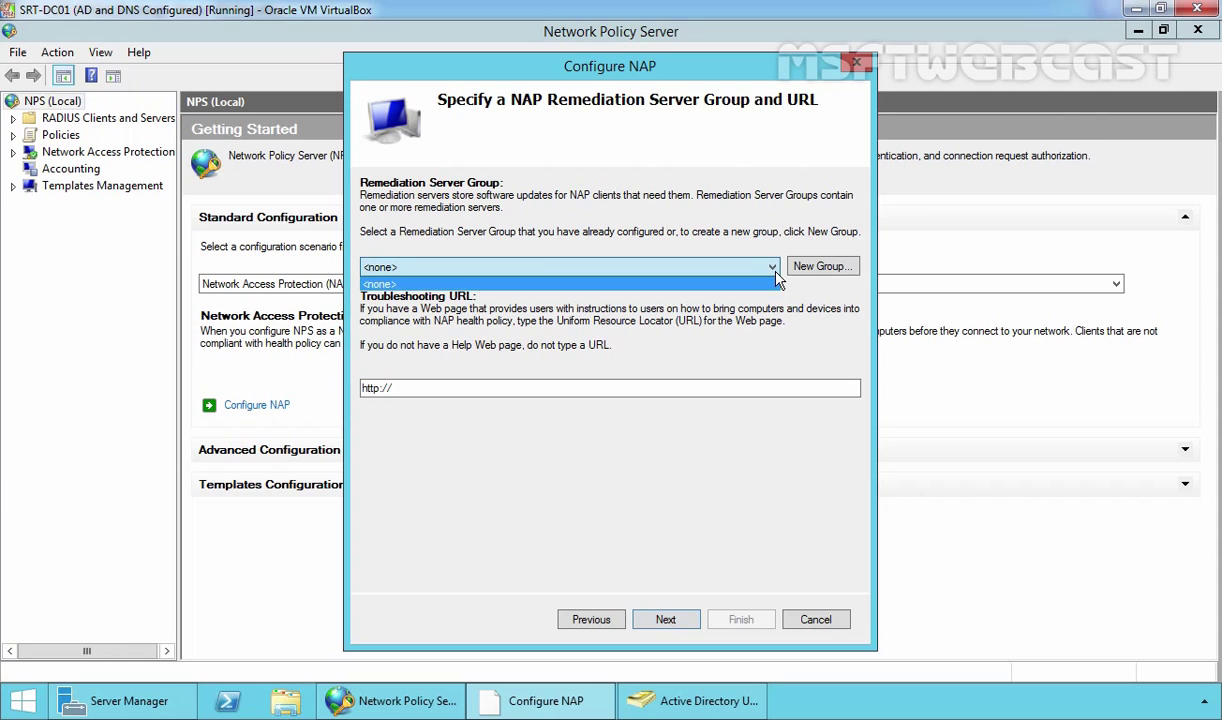
{"action": "left_click", "coordinate": [775, 272]}
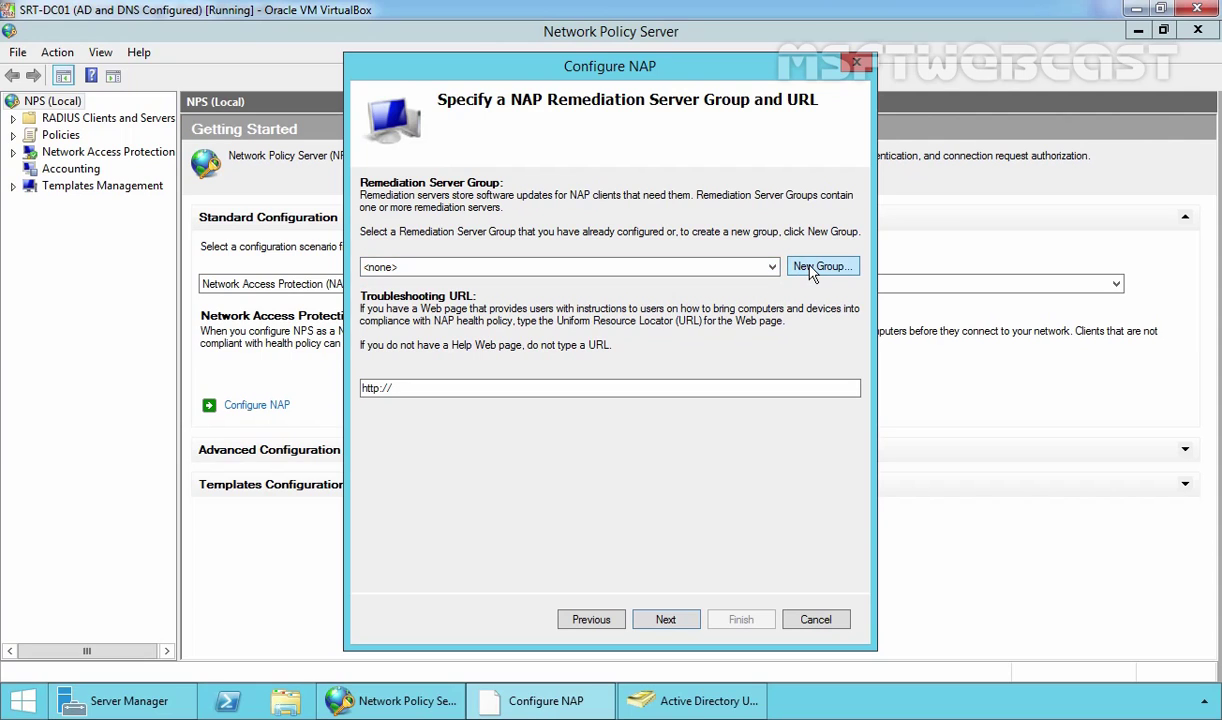
{"action": "left_click", "coordinate": [812, 272]}
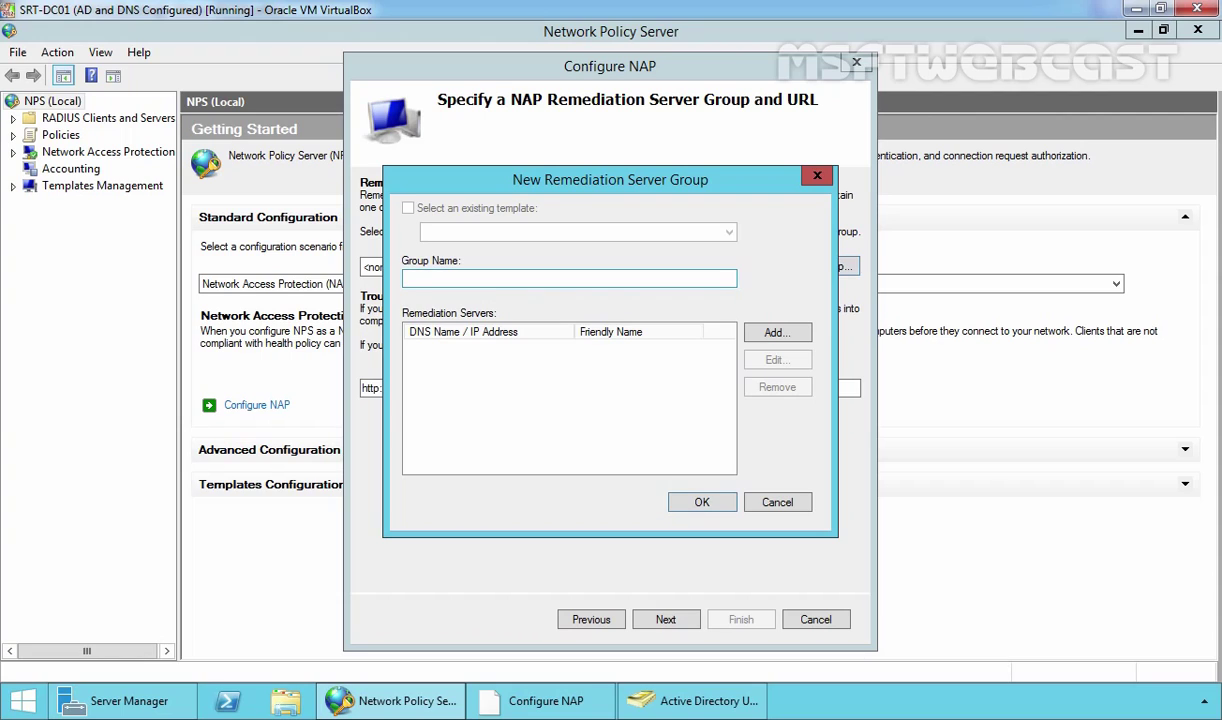
Step: Create remediation group MYLAB NAP REMEDIATION SERVER containing server DC at 192.168.49.5
{"action": "left_click", "coordinate": [426, 284]}
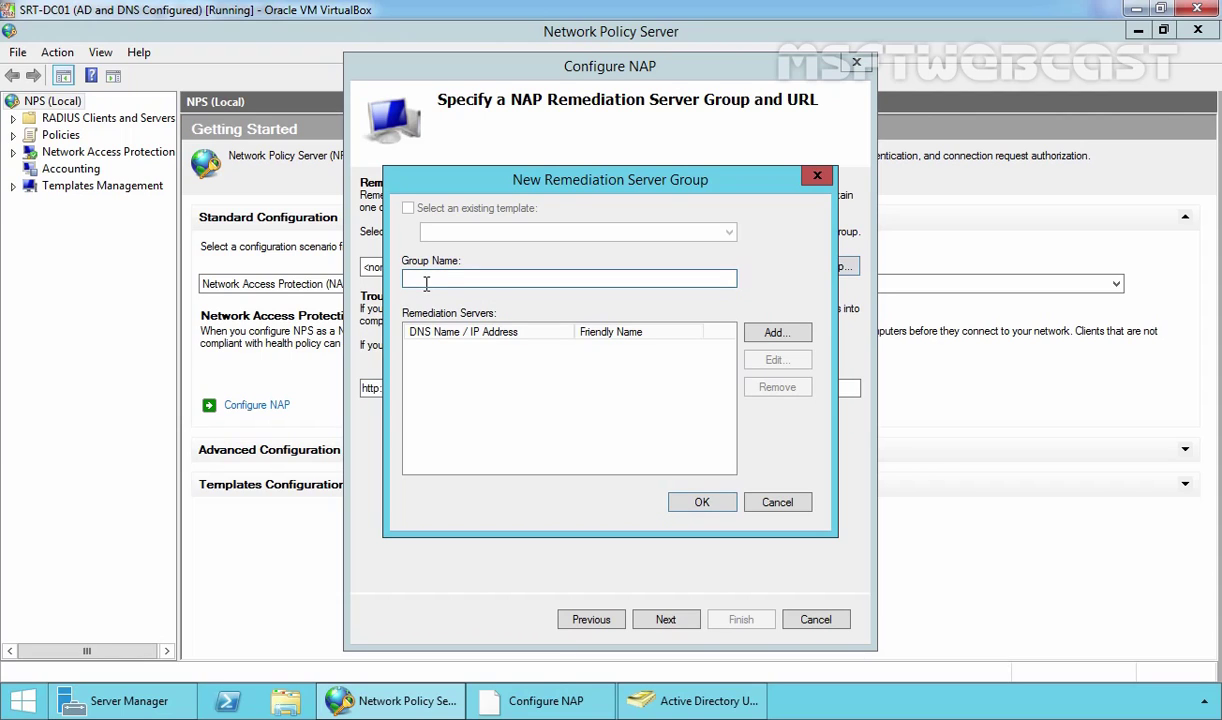
{"action": "type", "text": "MYLAB NAP REMEDIATION SERVER"}
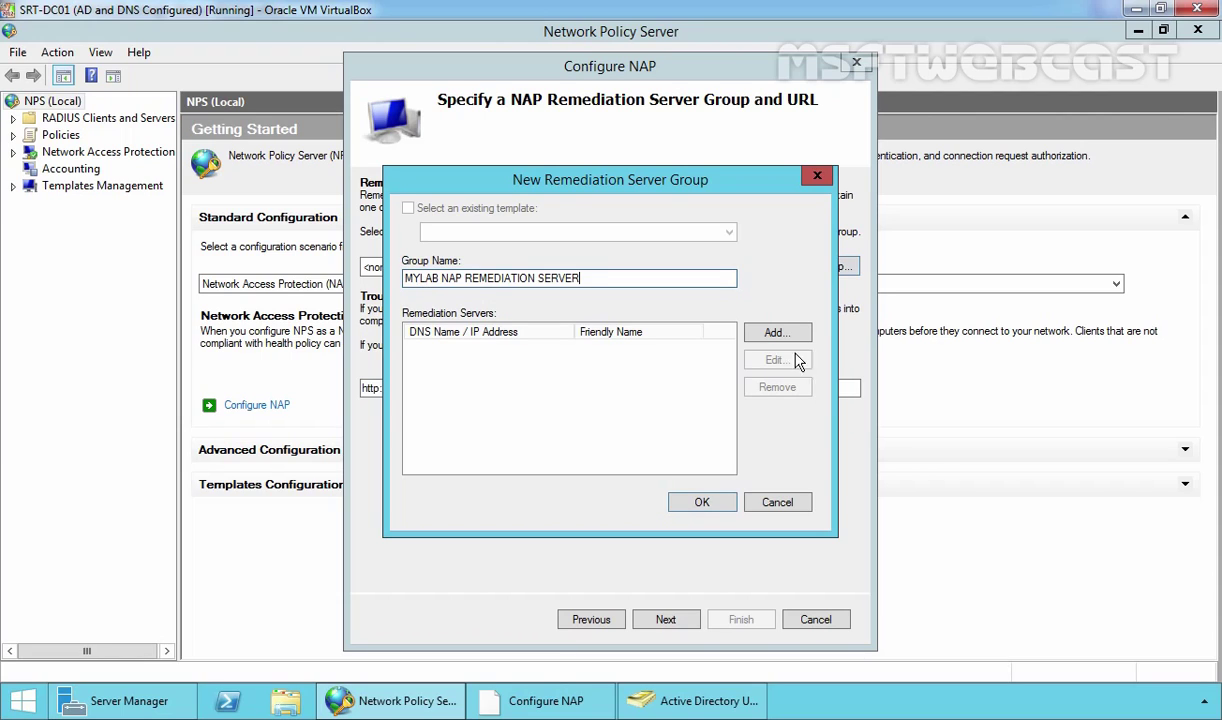
{"action": "left_click", "coordinate": [777, 333]}
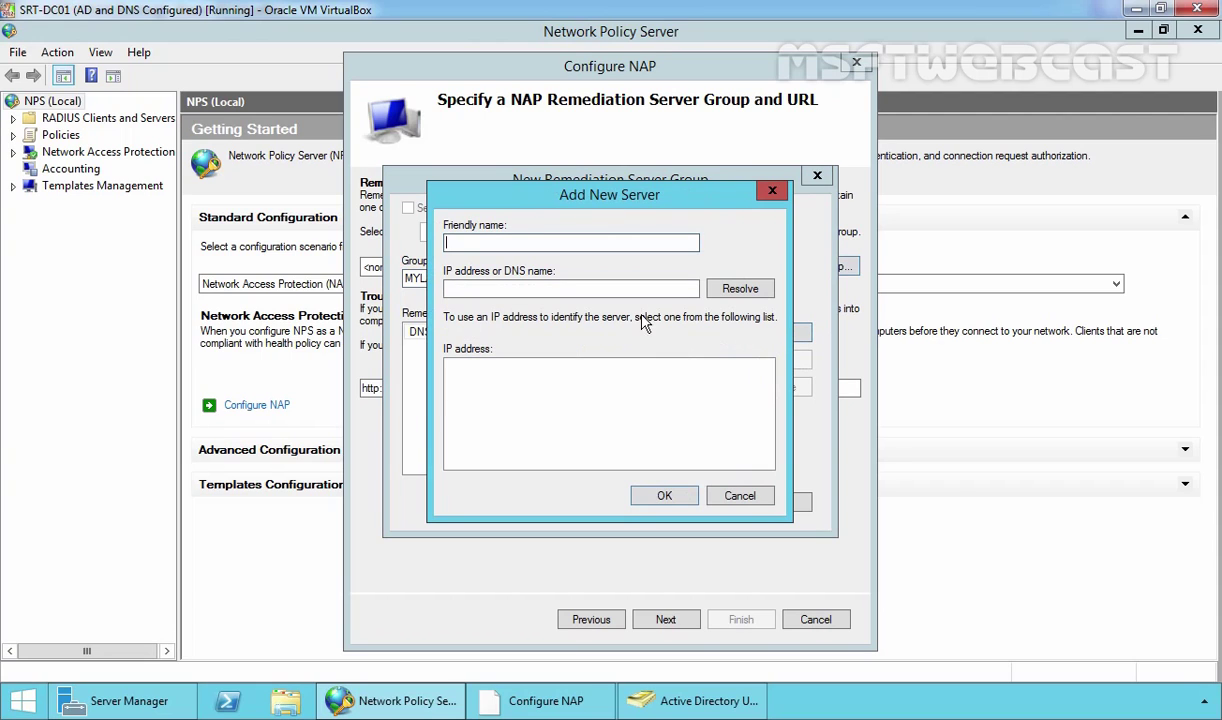
{"action": "type", "text": "DC"}
{"action": "left_click", "coordinate": [471, 291]}
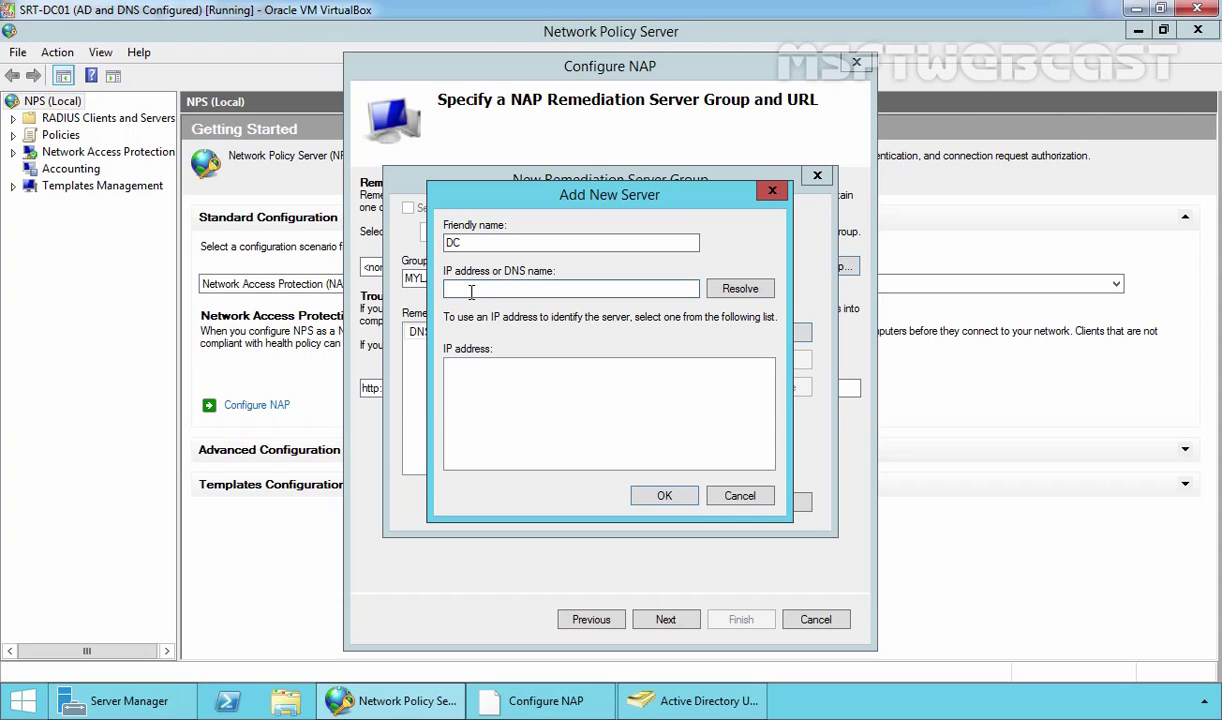
{"action": "type", "text": "192.168.49.5"}
{"action": "left_click", "coordinate": [736, 289]}
{"action": "left_click", "coordinate": [665, 496]}
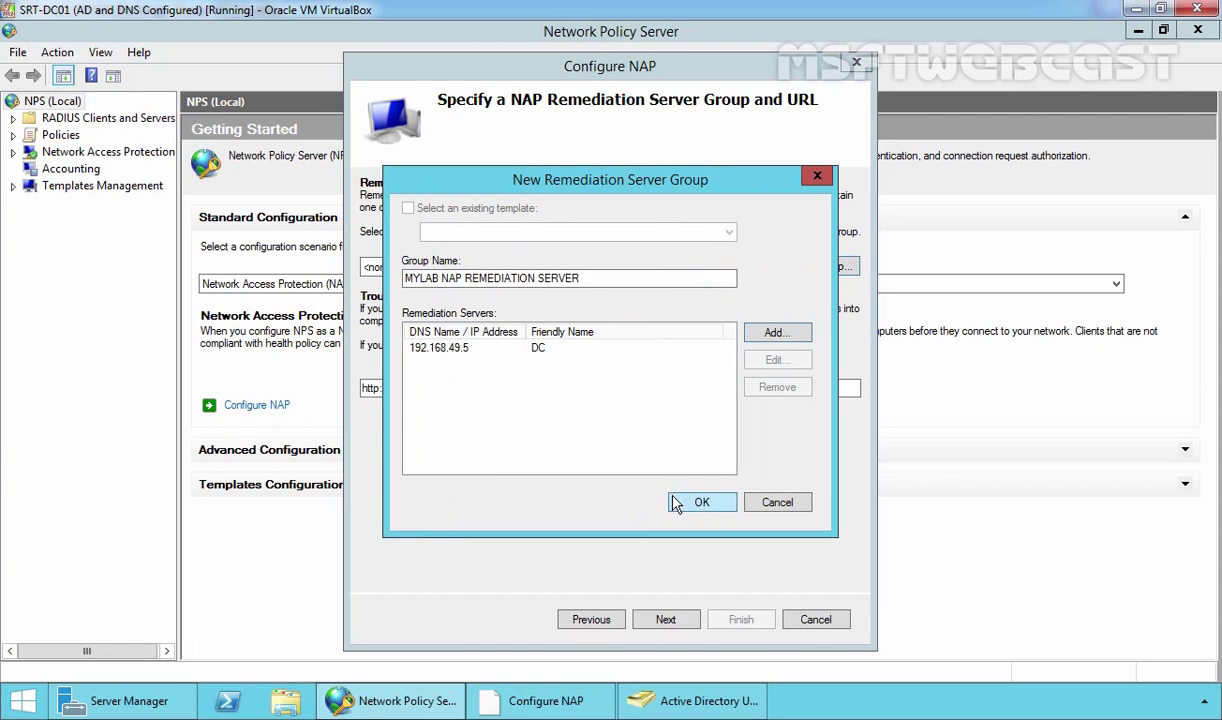
{"action": "left_click", "coordinate": [701, 503]}
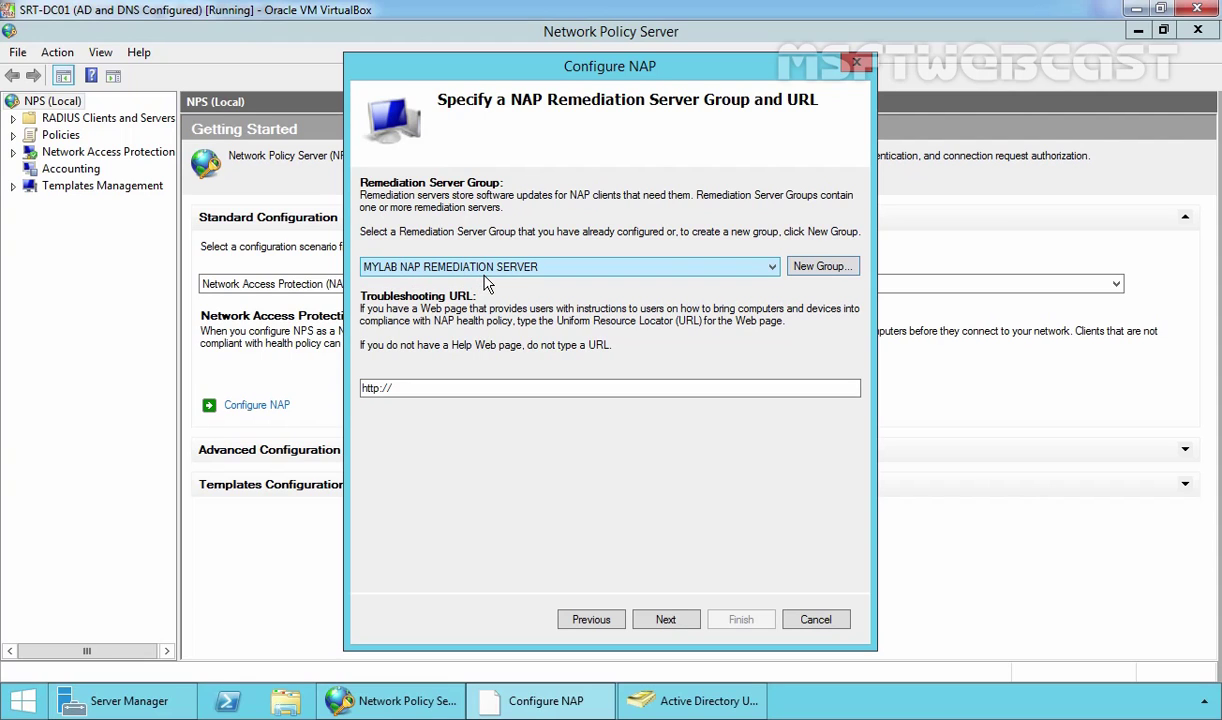
Step: Keep Windows Security Health Validator and auto-remediation in the health policy and finish the wizard
{"action": "left_click", "coordinate": [665, 619]}
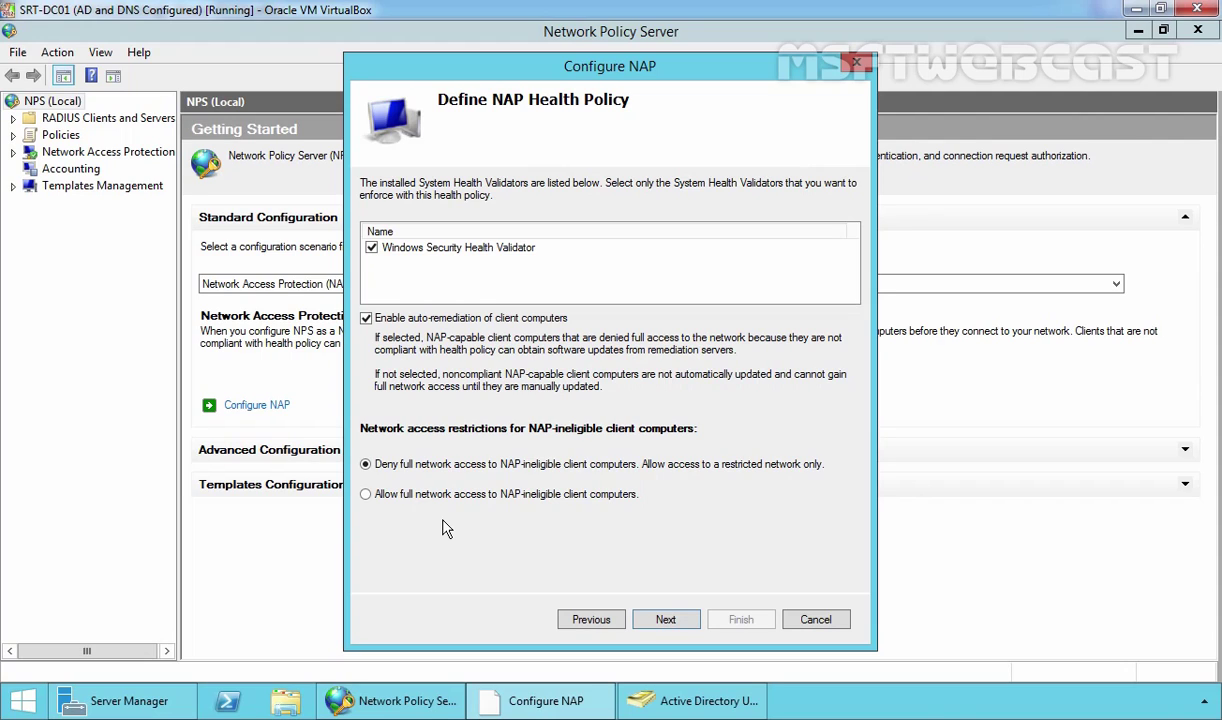
{"action": "left_click", "coordinate": [666, 621]}
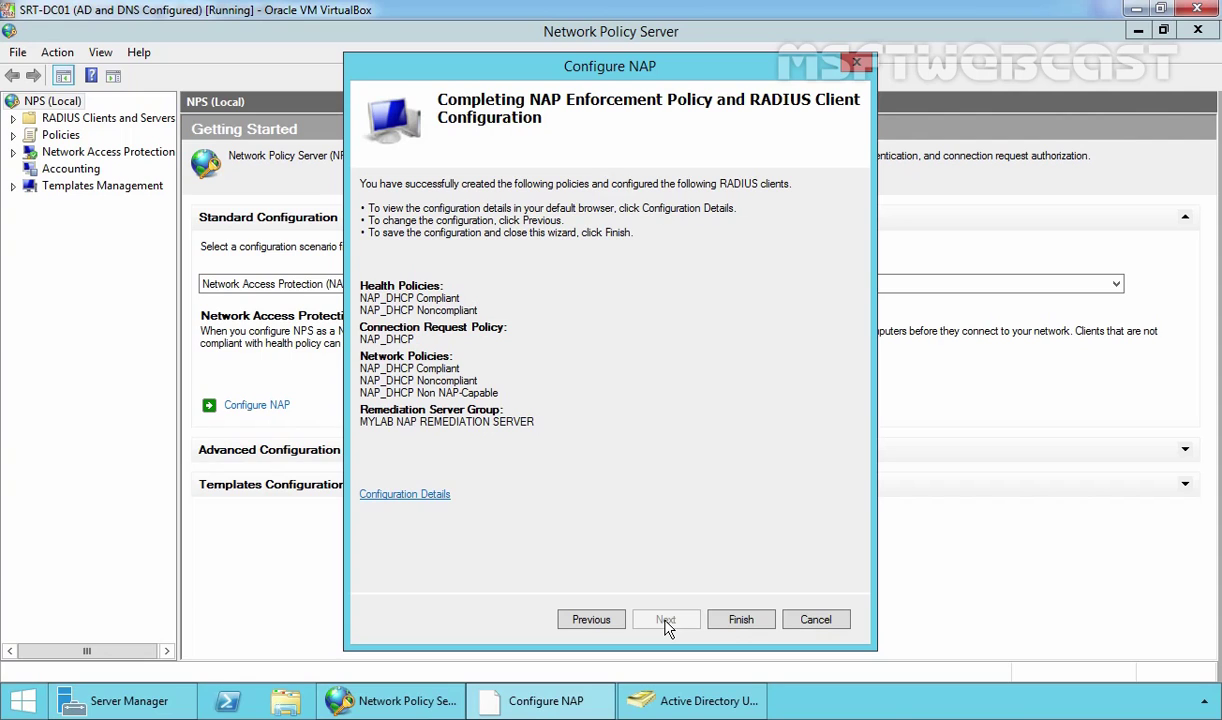
{"action": "left_click", "coordinate": [745, 620]}
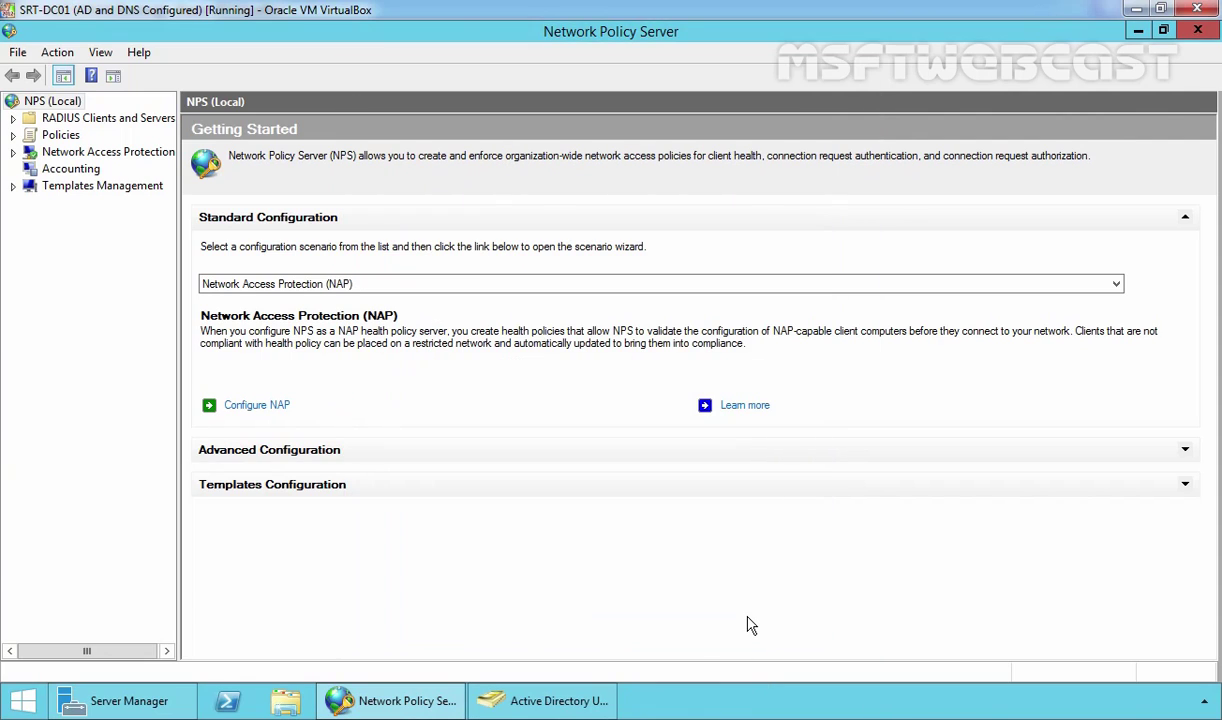
Step: Review the NAP_DHCP connection request, network and health policy lists under Policies
{"action": "double_click", "coordinate": [61, 136]}
{"action": "left_click", "coordinate": [72, 154]}
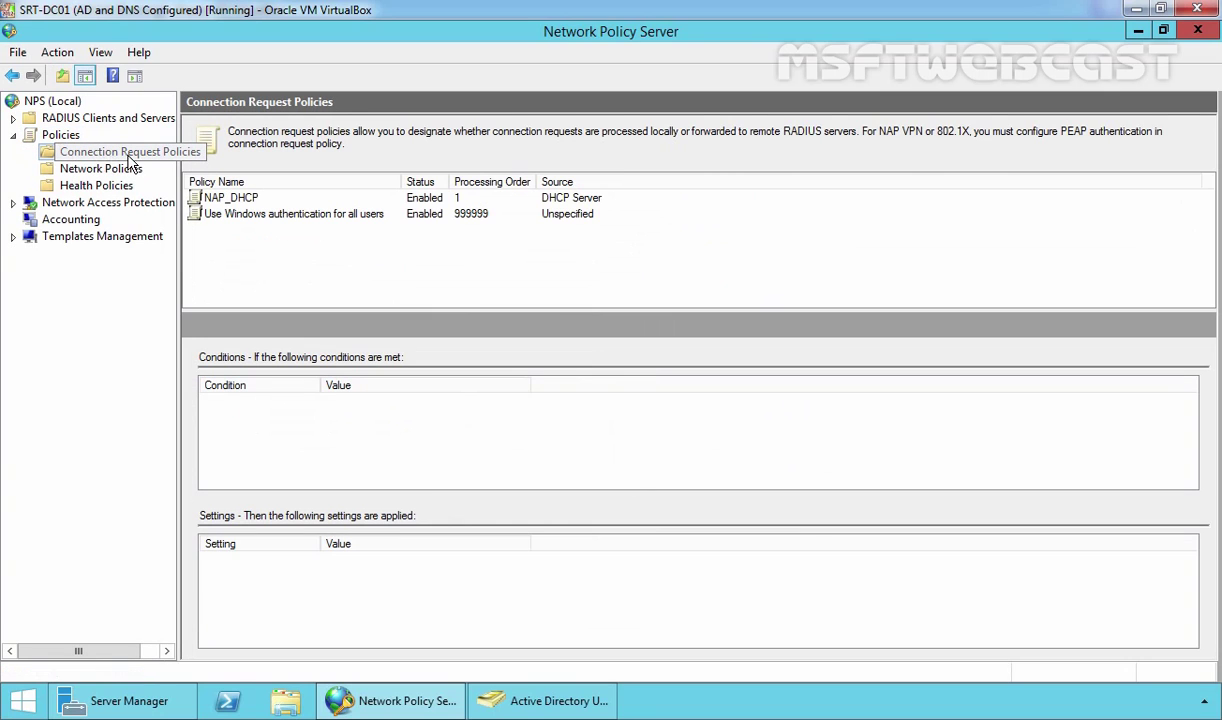
{"action": "left_click", "coordinate": [213, 200]}
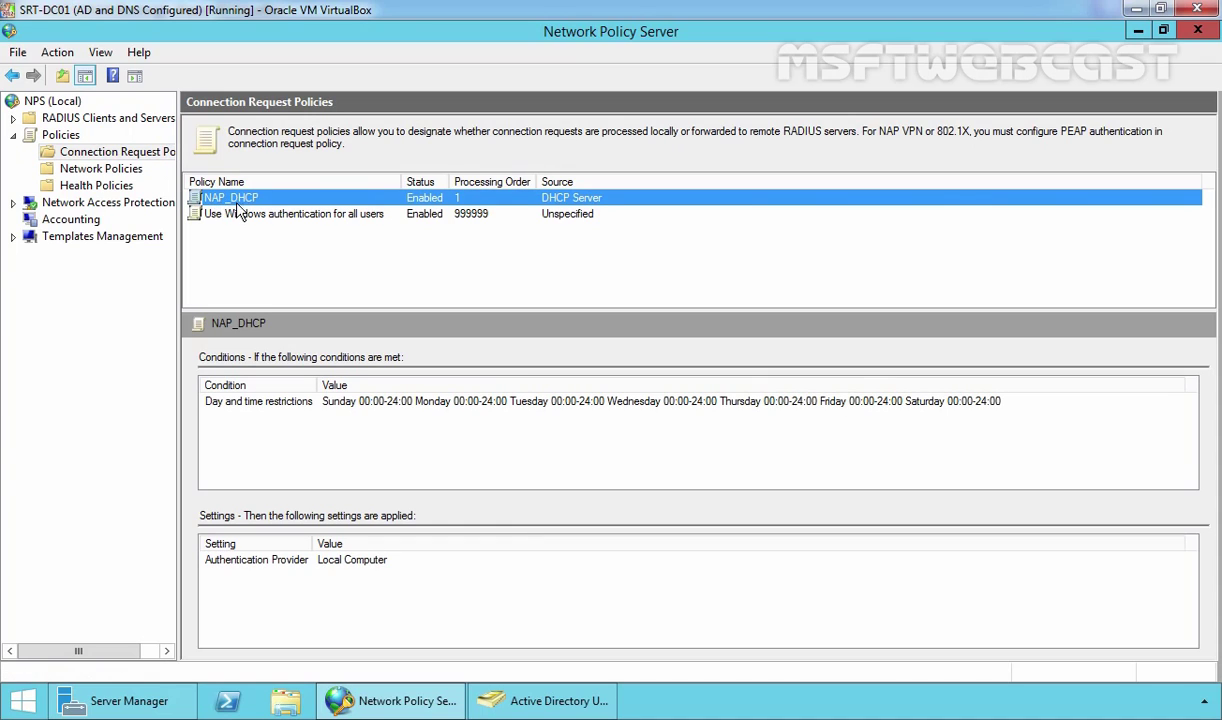
{"action": "left_click", "coordinate": [102, 170]}
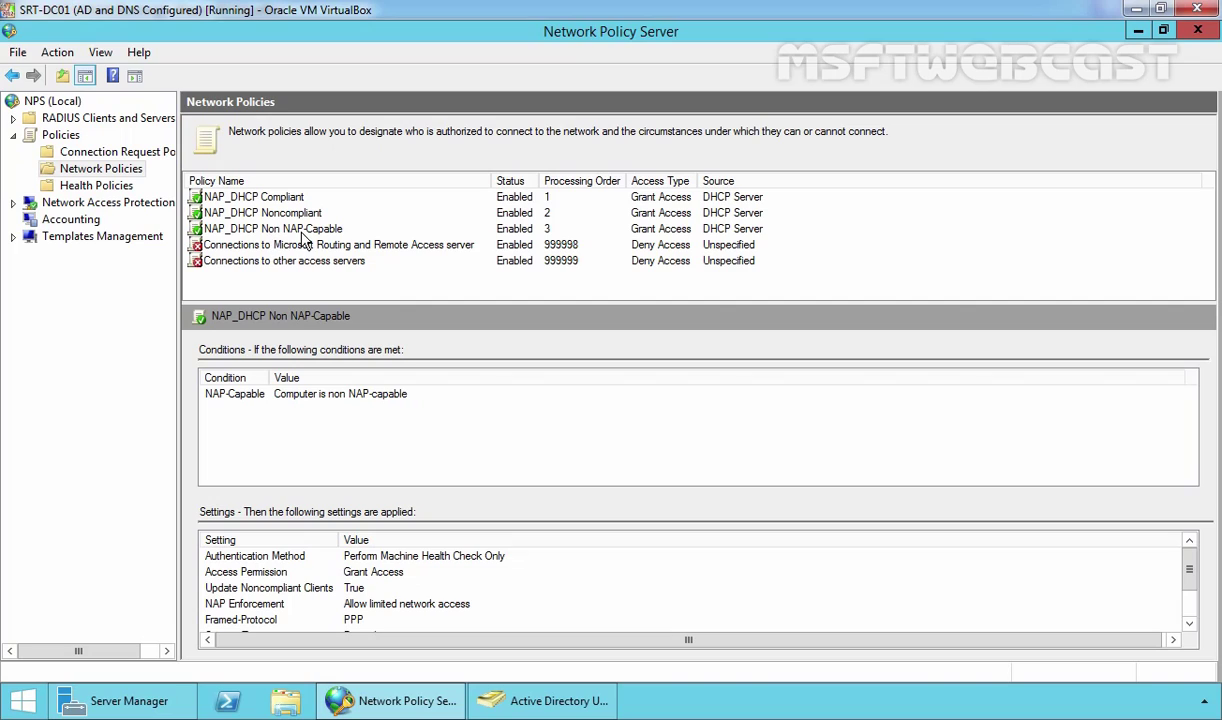
{"action": "left_click", "coordinate": [93, 189]}
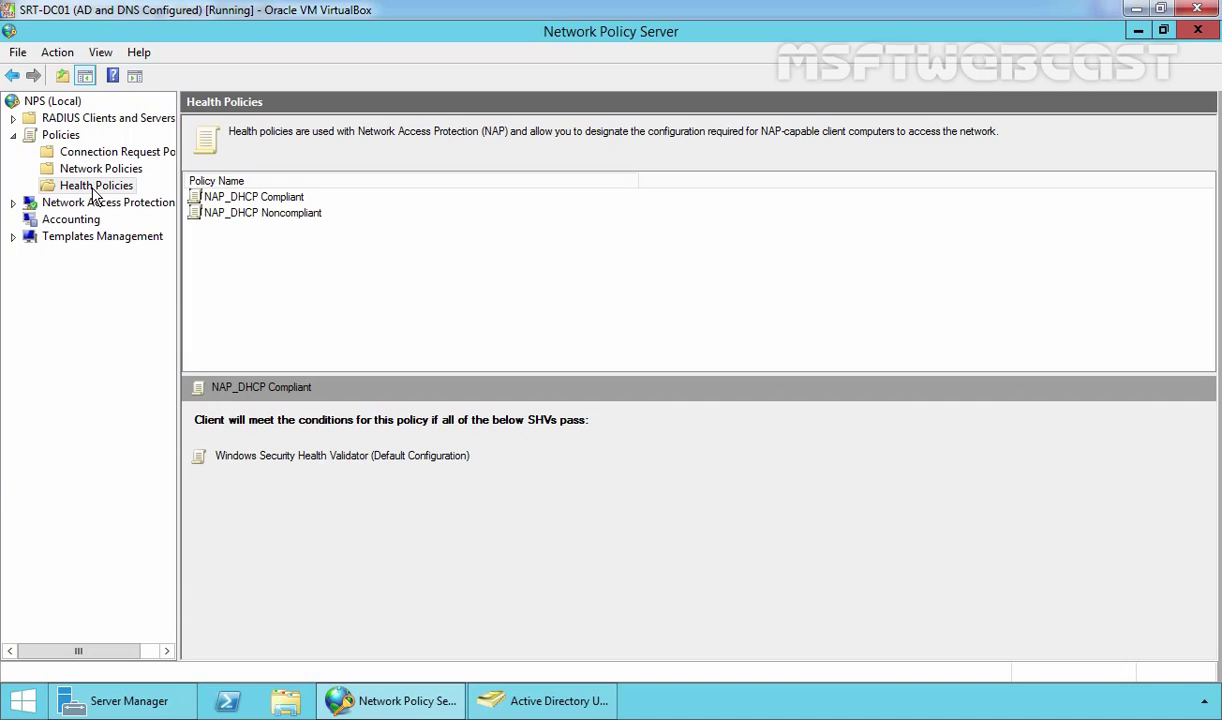
Step: Inspect the NAP_DHCP Compliant health policy's validator requirements, close it unchanged, and list network policies
{"action": "left_click", "coordinate": [259, 200]}
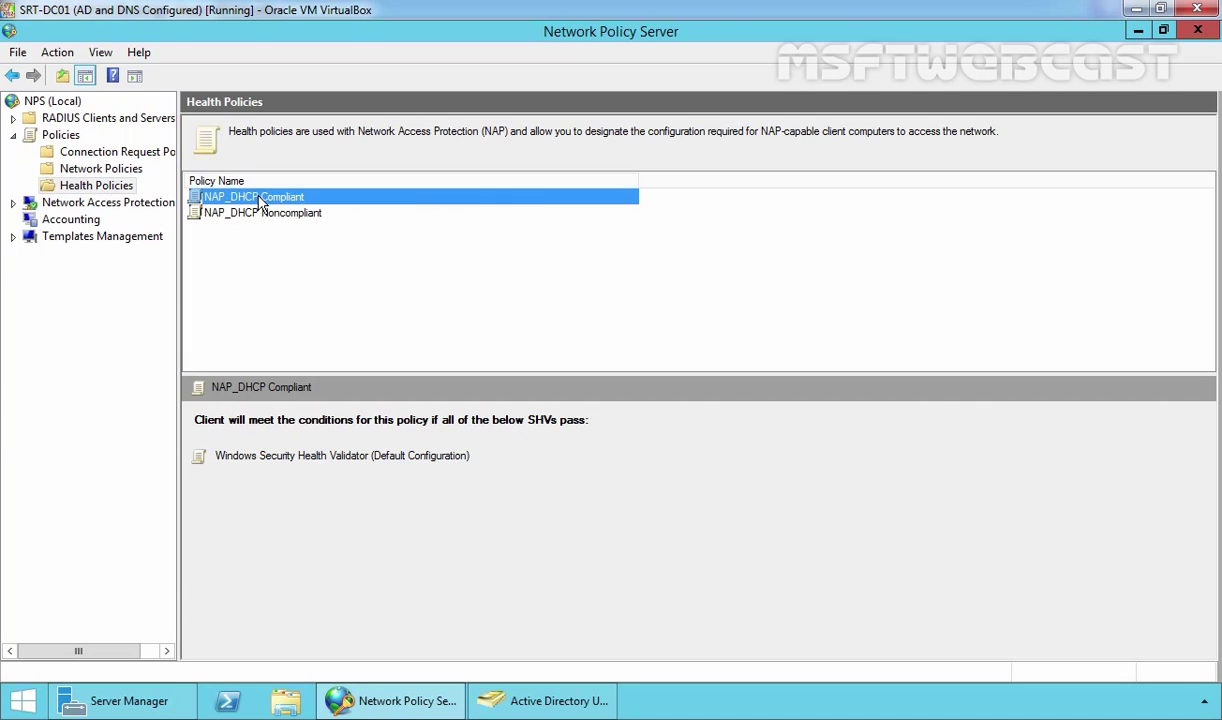
{"action": "double_click", "coordinate": [259, 200]}
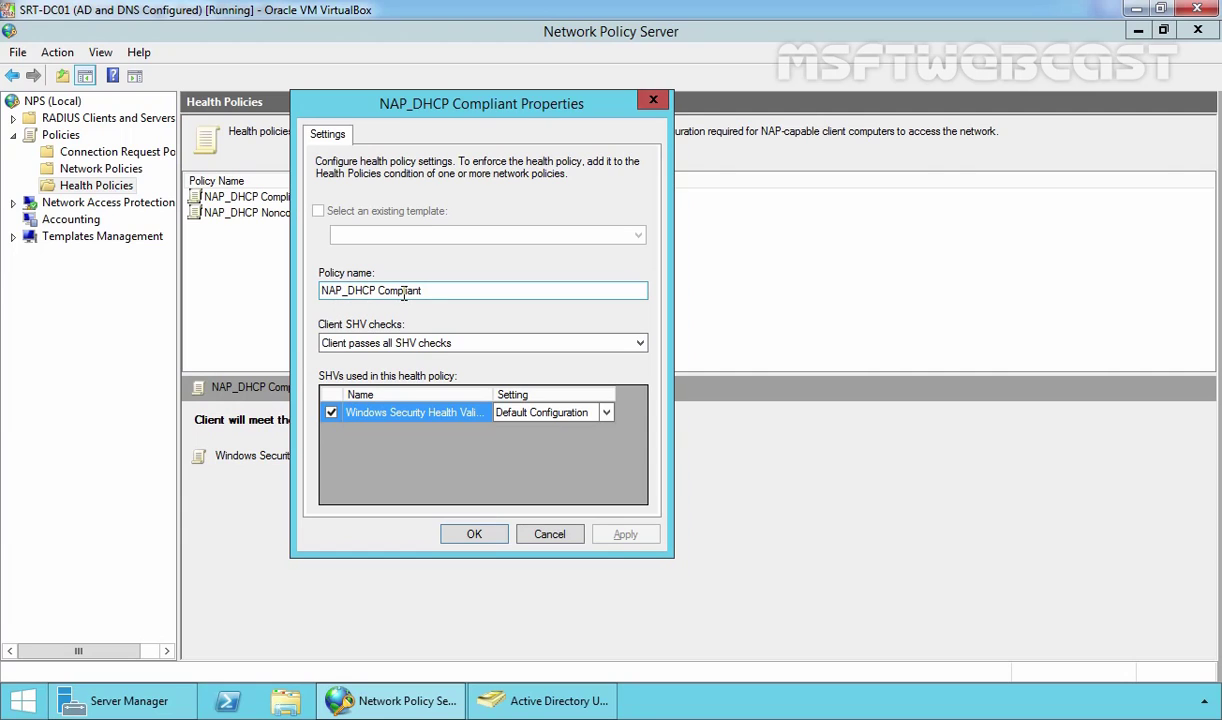
{"action": "left_click", "coordinate": [545, 532]}
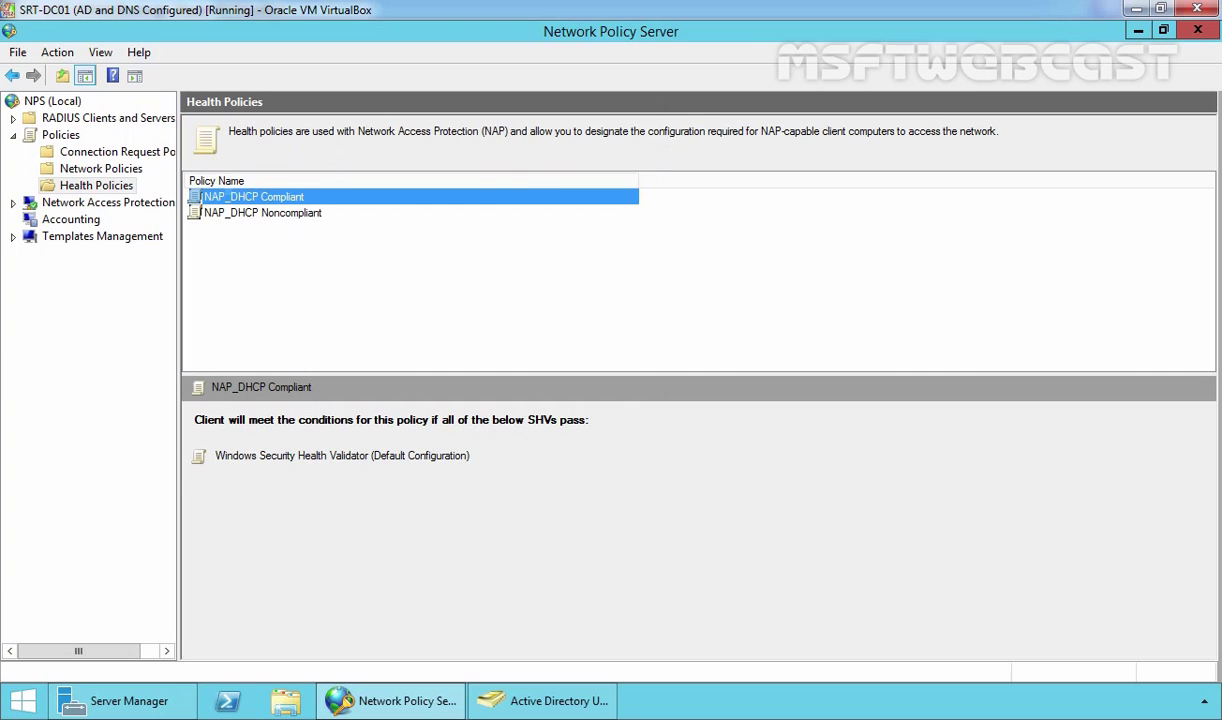
{"action": "left_click", "coordinate": [108, 170]}
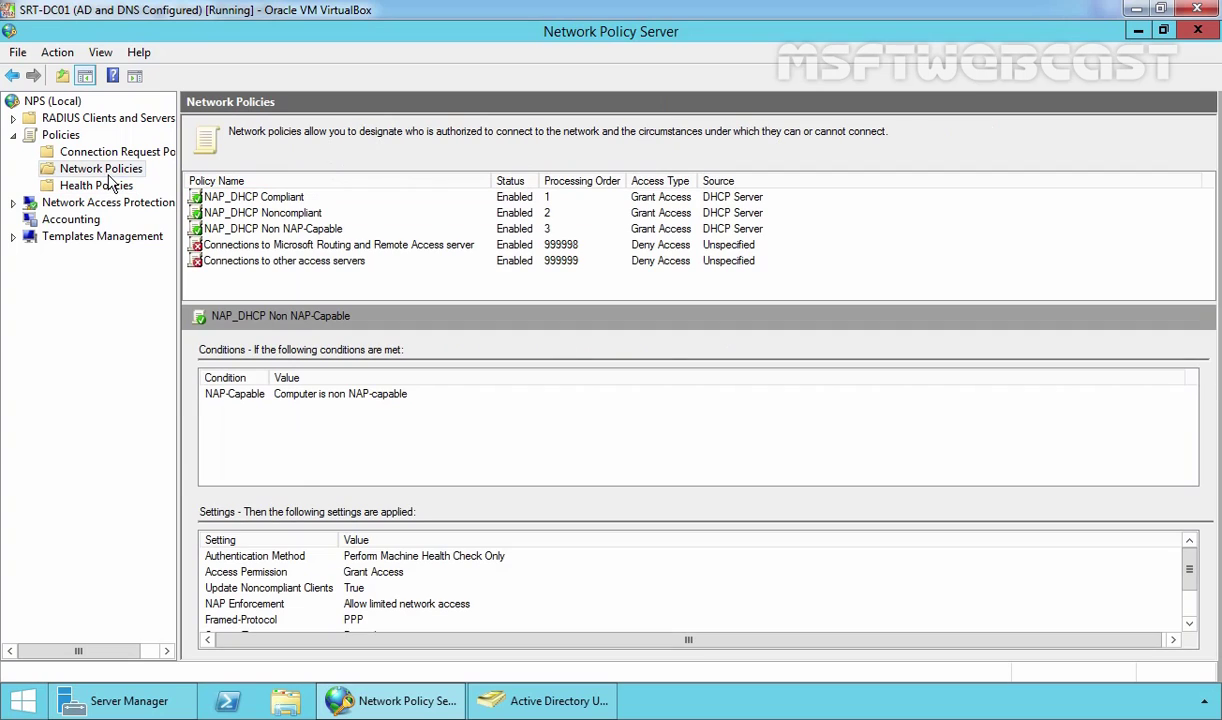
Step: Review the NAP_DHCP Compliant network policy's Health Policy condition and NAP enforcement, then close it
{"action": "double_click", "coordinate": [232, 199]}
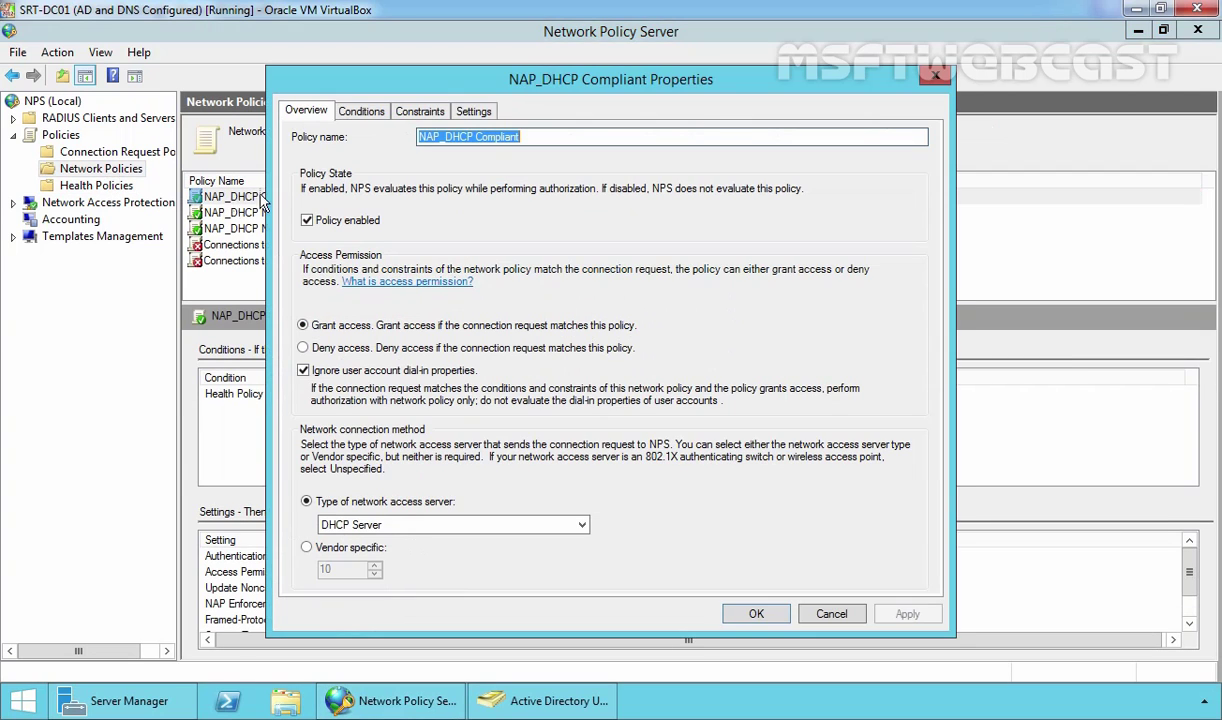
{"action": "left_click", "coordinate": [360, 116]}
{"action": "left_click", "coordinate": [334, 236]}
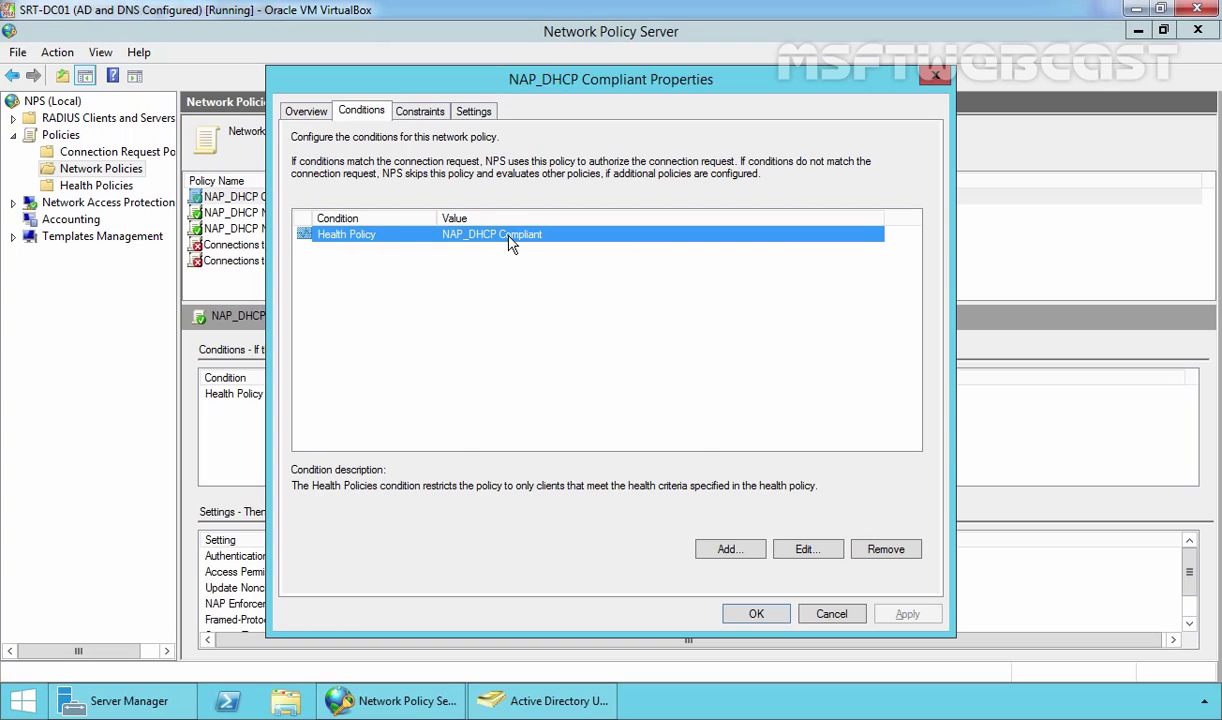
{"action": "left_click", "coordinate": [468, 111]}
{"action": "left_click", "coordinate": [345, 281]}
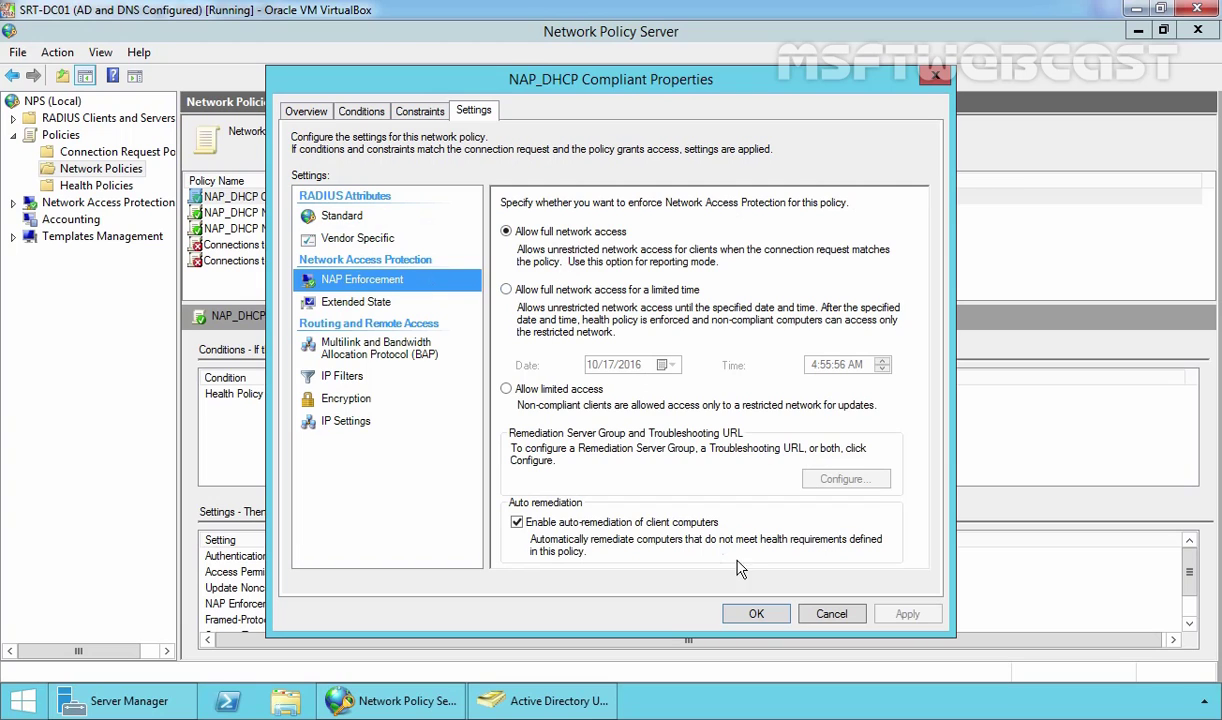
{"action": "left_click", "coordinate": [831, 614]}
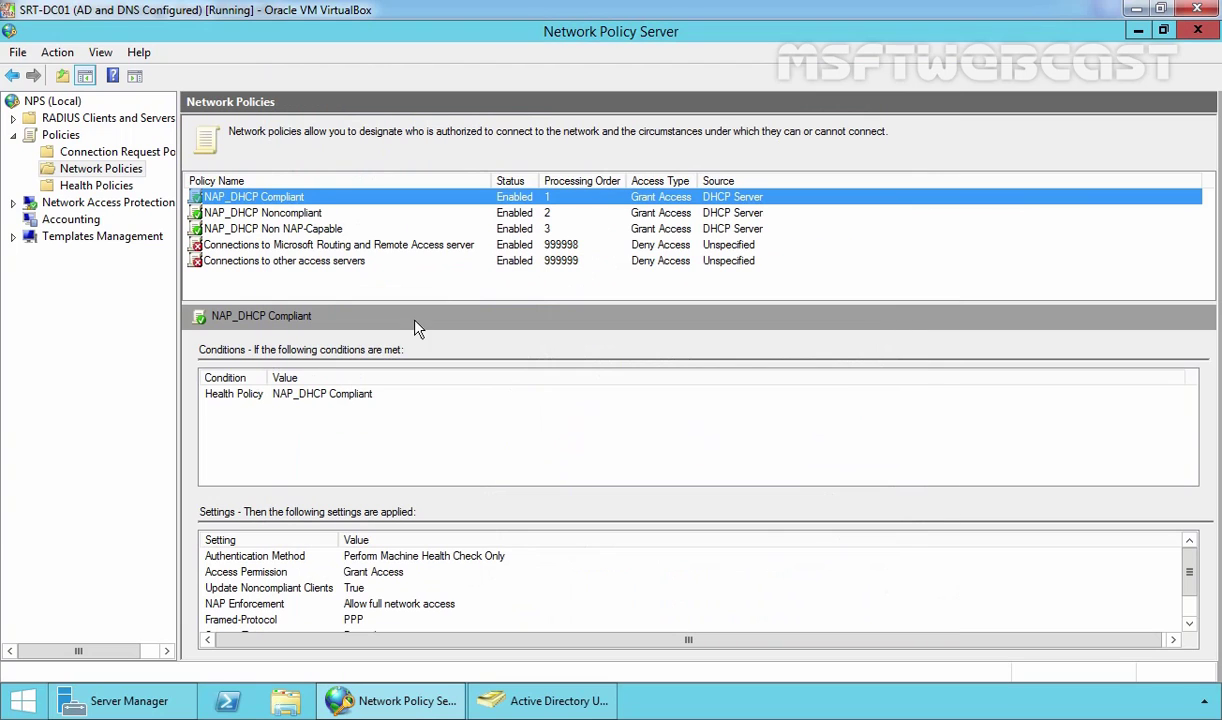
Step: Show the NAP_DHCP Noncompliant policy's NAP enforcement settings with limited access
{"action": "double_click", "coordinate": [252, 213]}
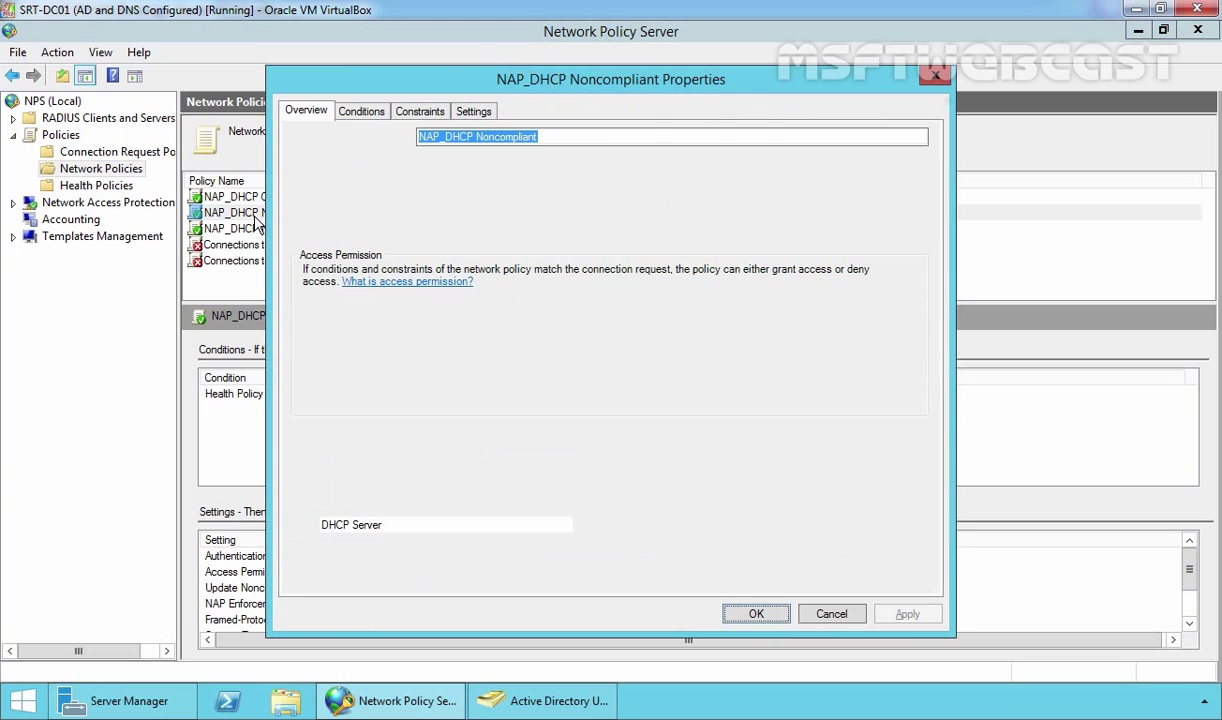
{"action": "left_click", "coordinate": [471, 110]}
{"action": "left_click", "coordinate": [347, 283]}
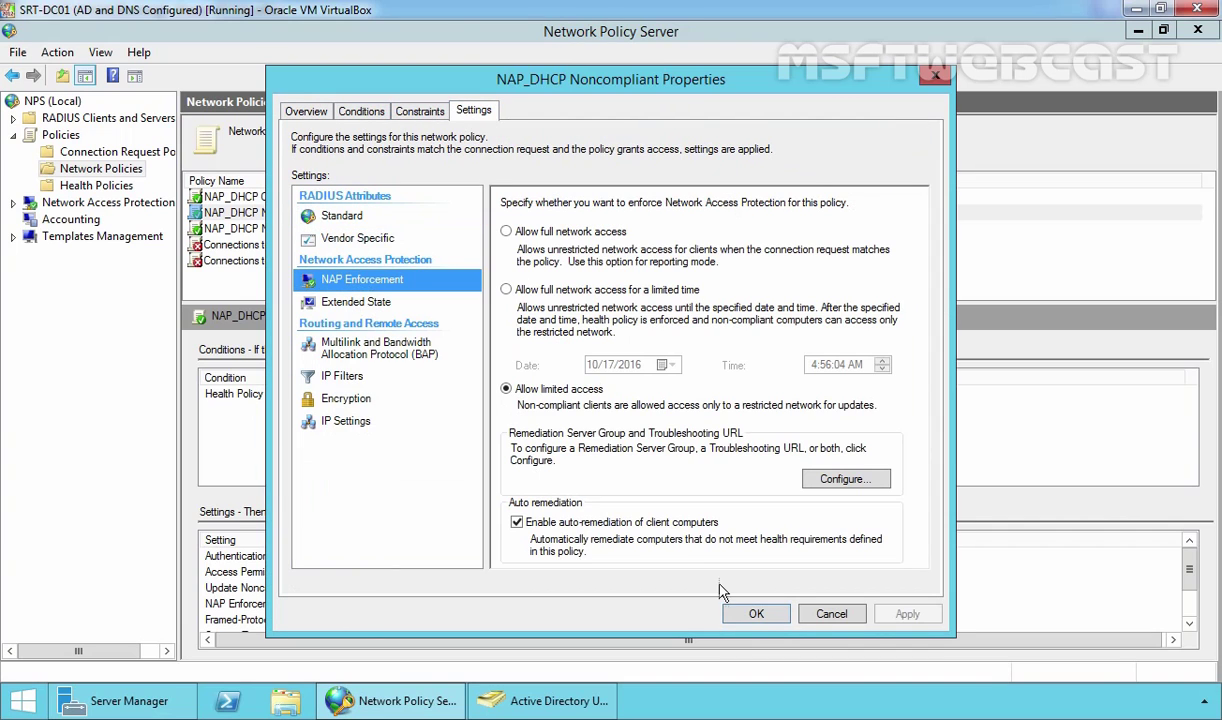
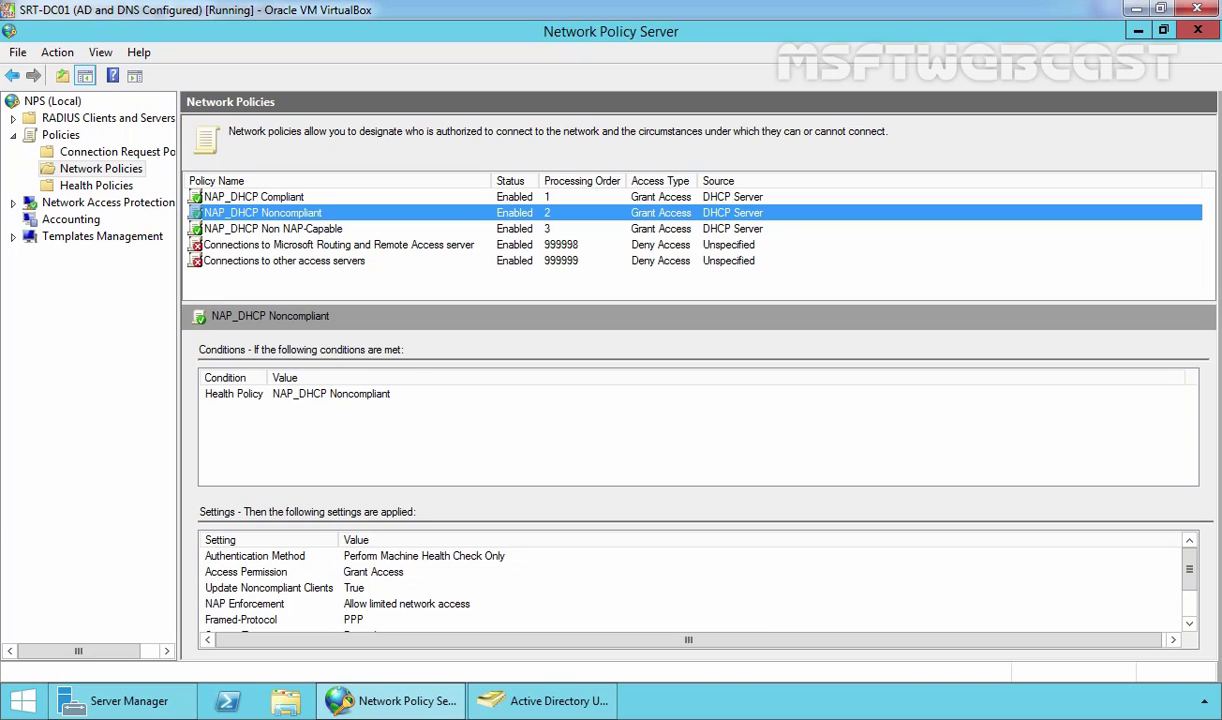
Step: Expand System Health Validators to the Windows Security Health Validator and open its Default Configuration properties
{"action": "left_click", "coordinate": [108, 204]}
{"action": "double_click", "coordinate": [108, 204]}
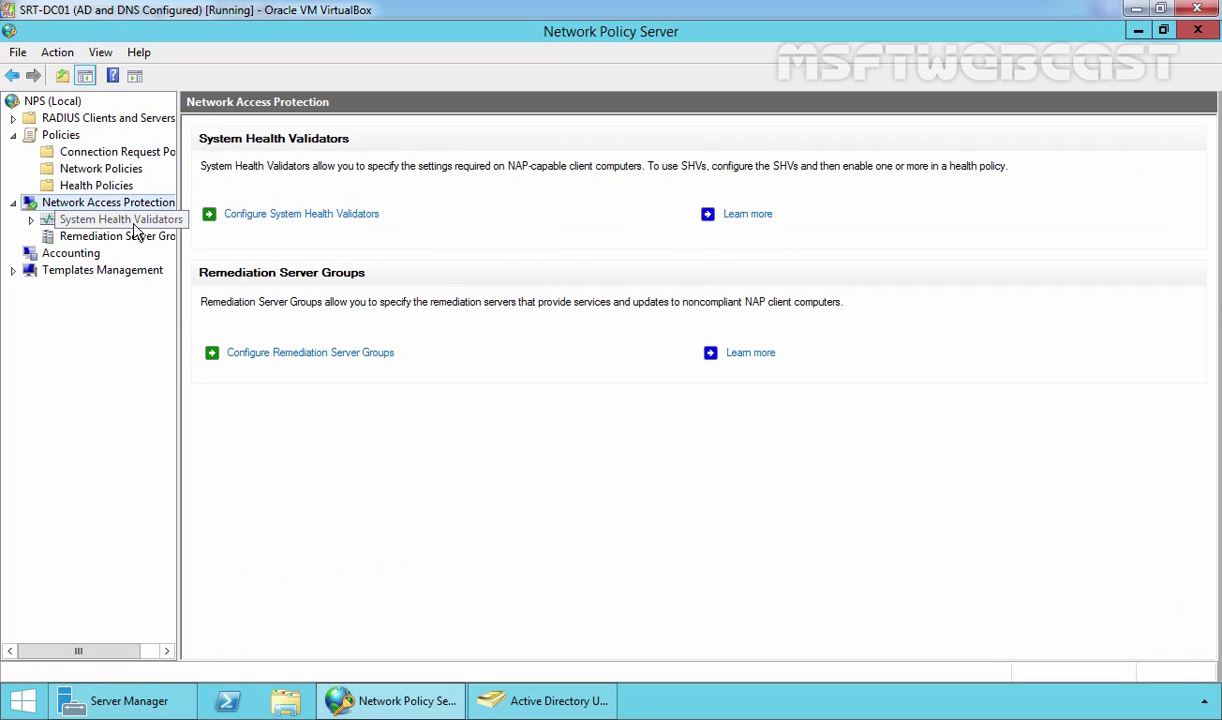
{"action": "double_click", "coordinate": [130, 221]}
{"action": "double_click", "coordinate": [136, 237]}
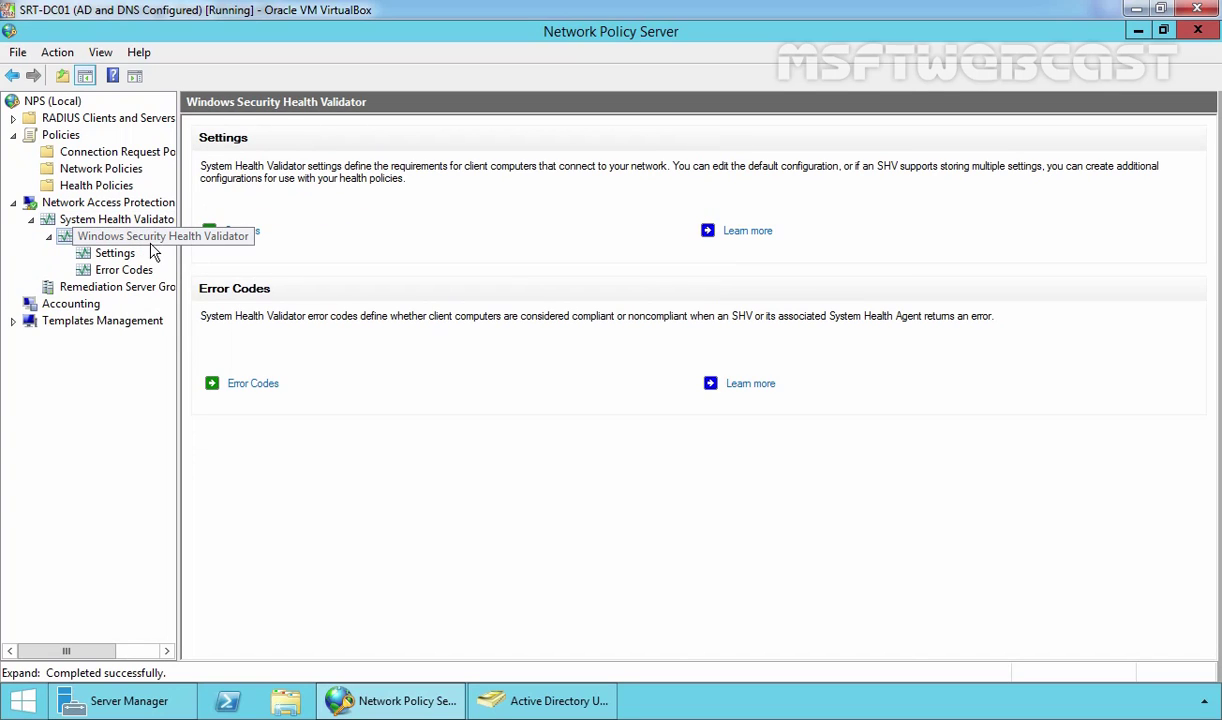
{"action": "left_click", "coordinate": [115, 255]}
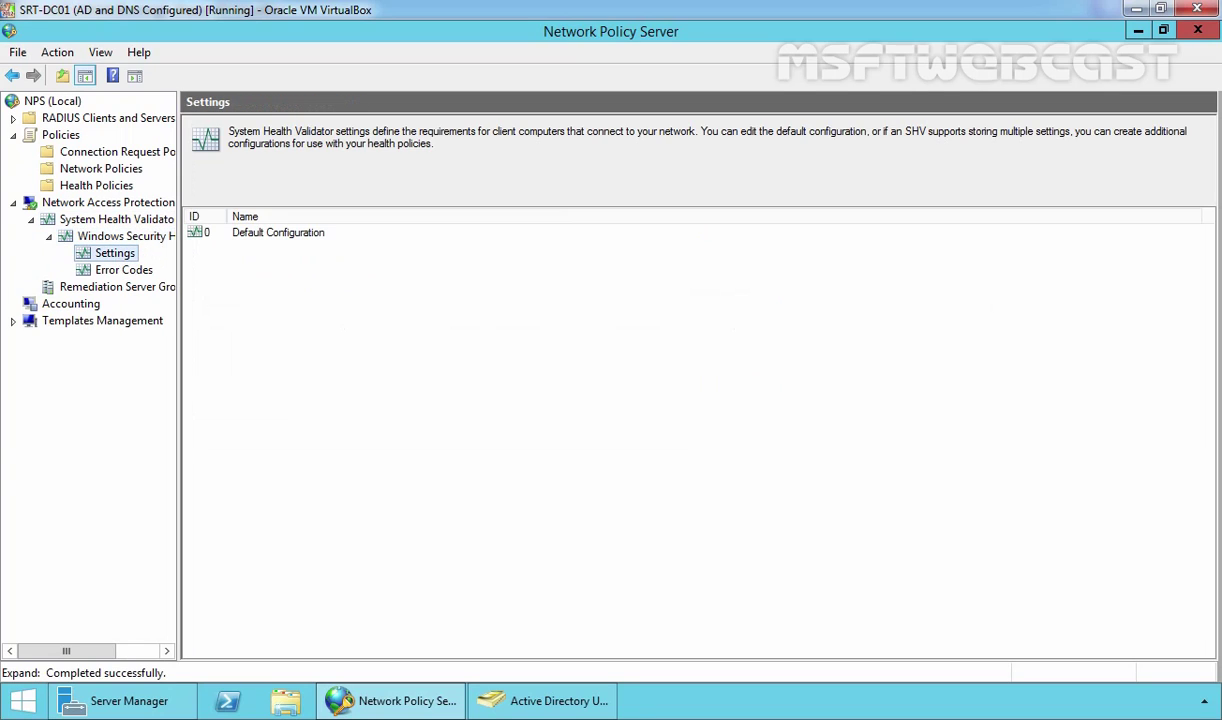
{"action": "left_click", "coordinate": [298, 234]}
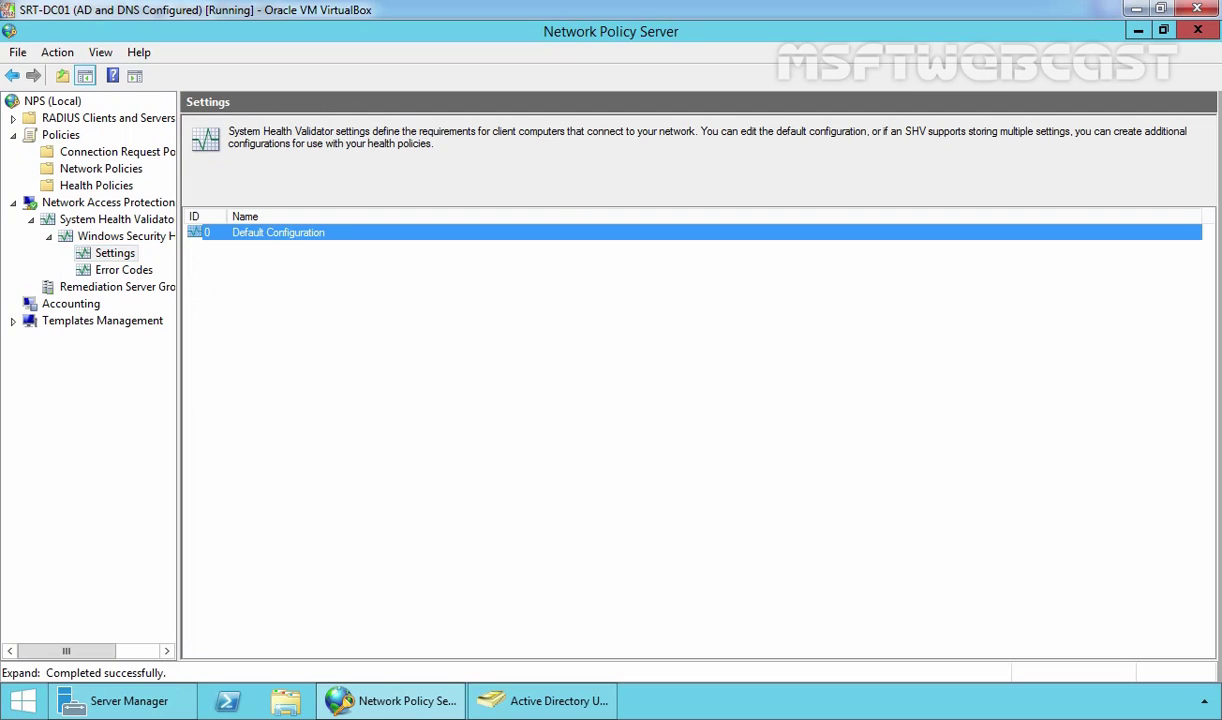
{"action": "right_click", "coordinate": [298, 234]}
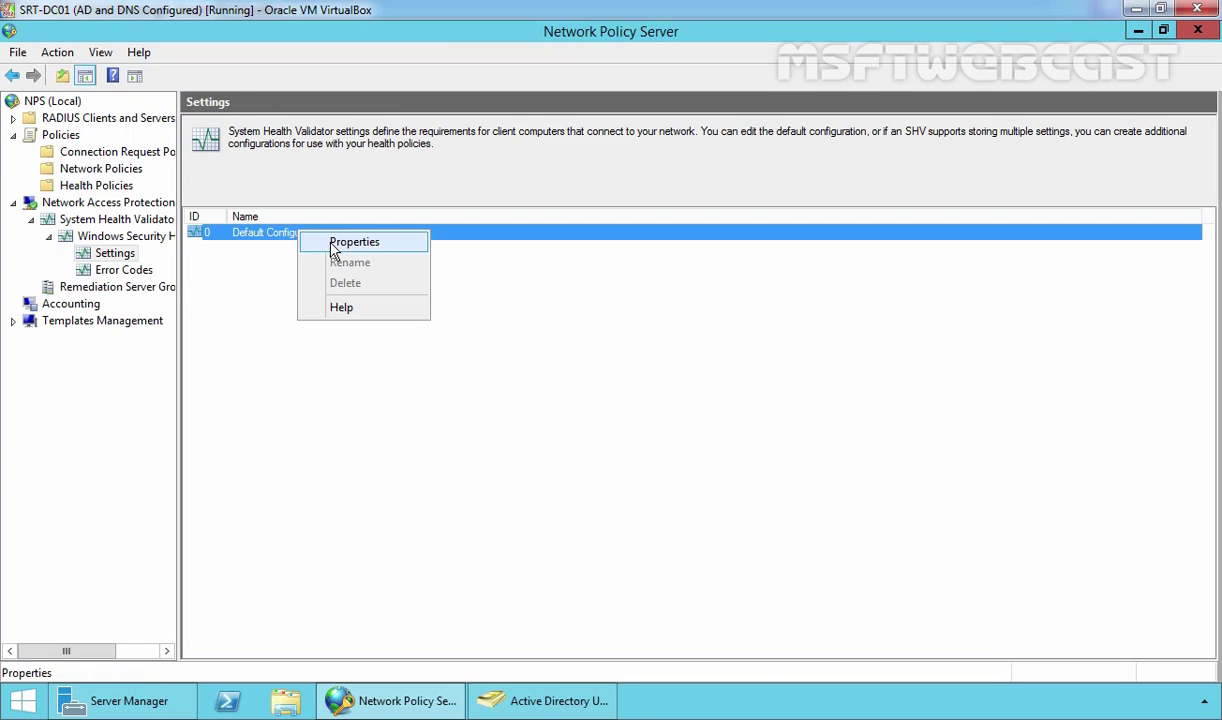
{"action": "left_click", "coordinate": [312, 233]}
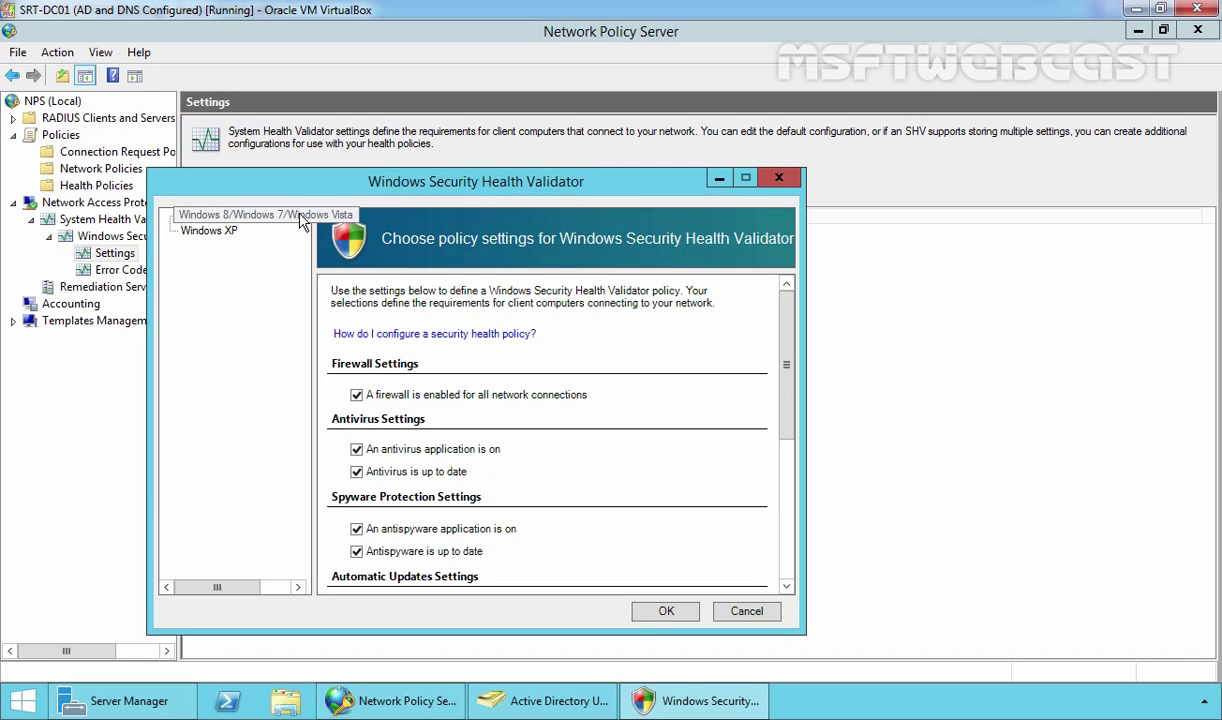
Step: Clear the antivirus, antispyware and automatic updating checks for Windows 8/7/Vista, keeping only the firewall
{"action": "left_click", "coordinate": [214, 232]}
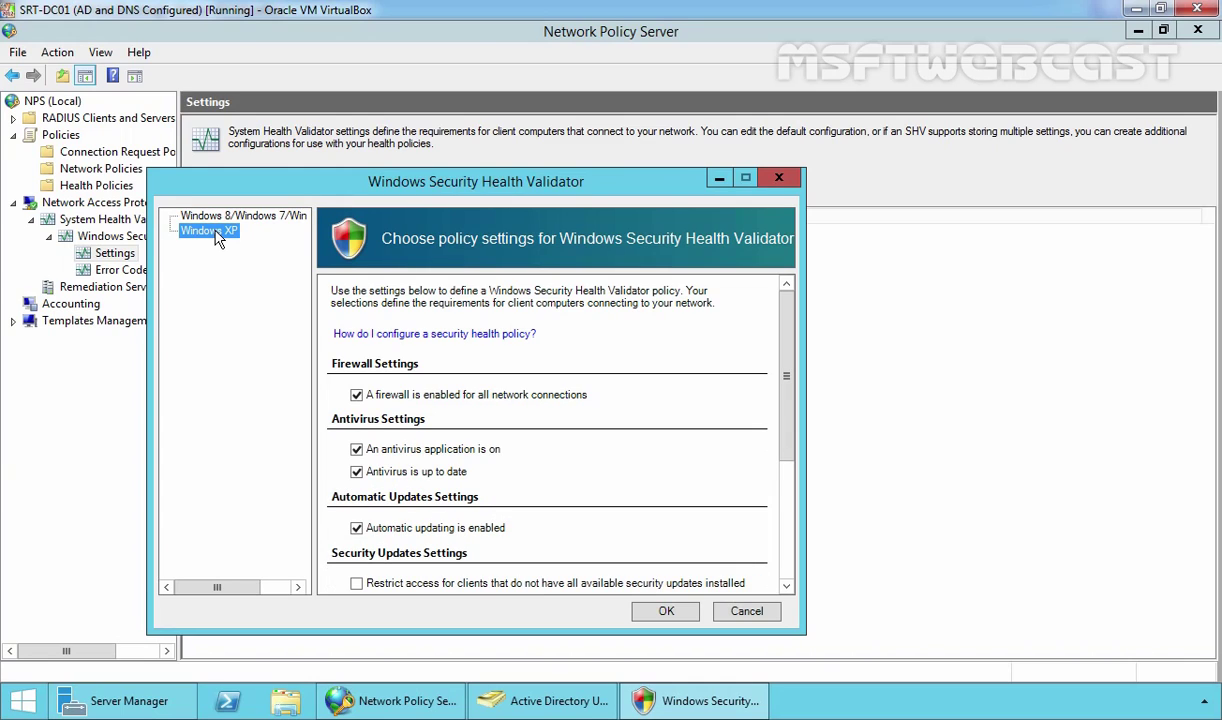
{"action": "left_click", "coordinate": [215, 216]}
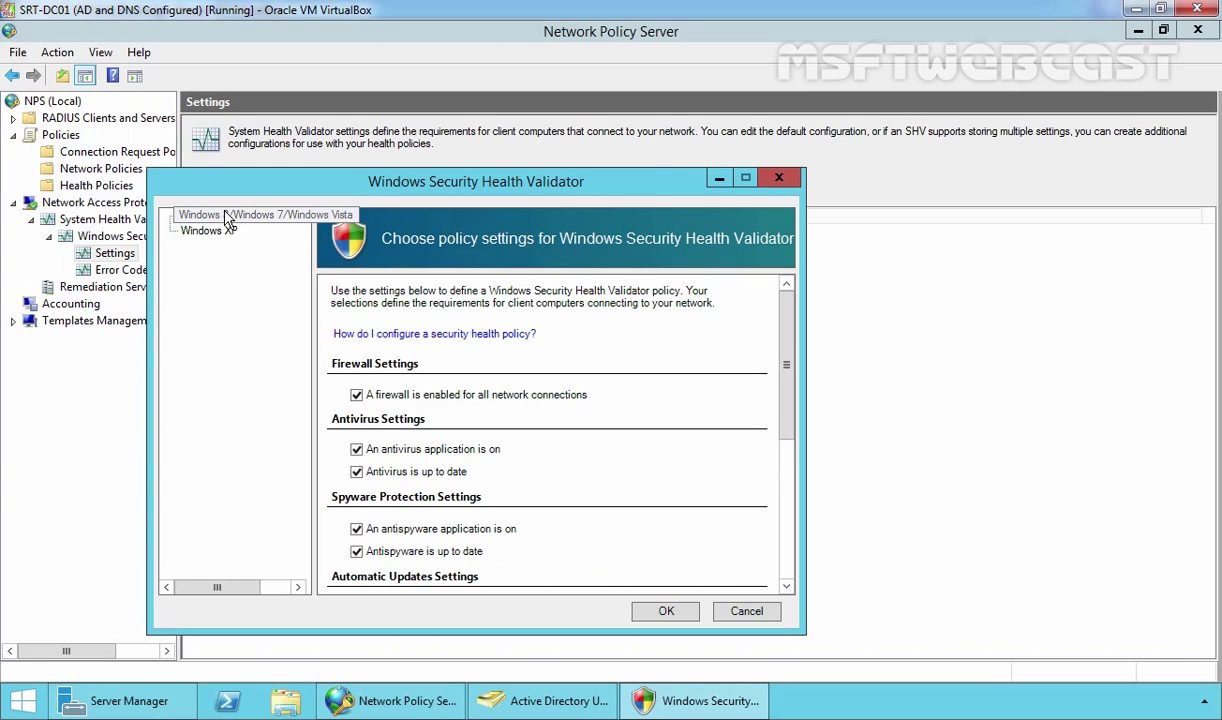
{"action": "left_click_drag", "start_coordinate": [790, 343], "coordinate": [767, 385]}
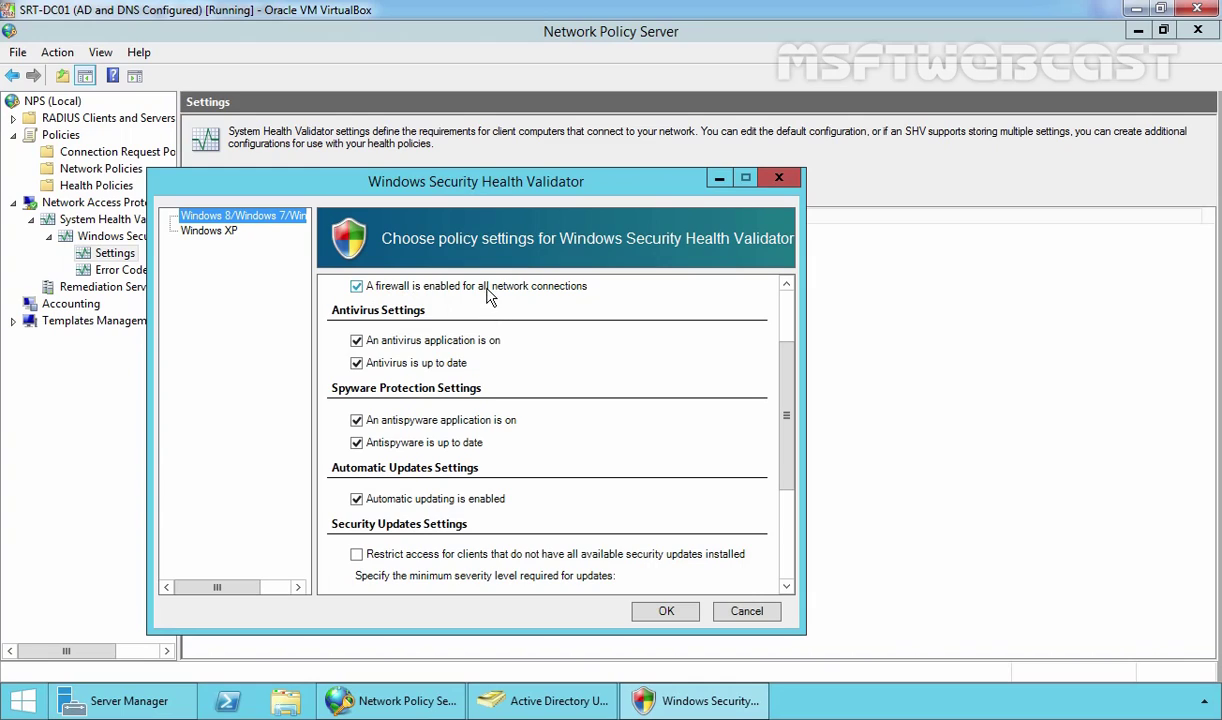
{"action": "left_click", "coordinate": [360, 343]}
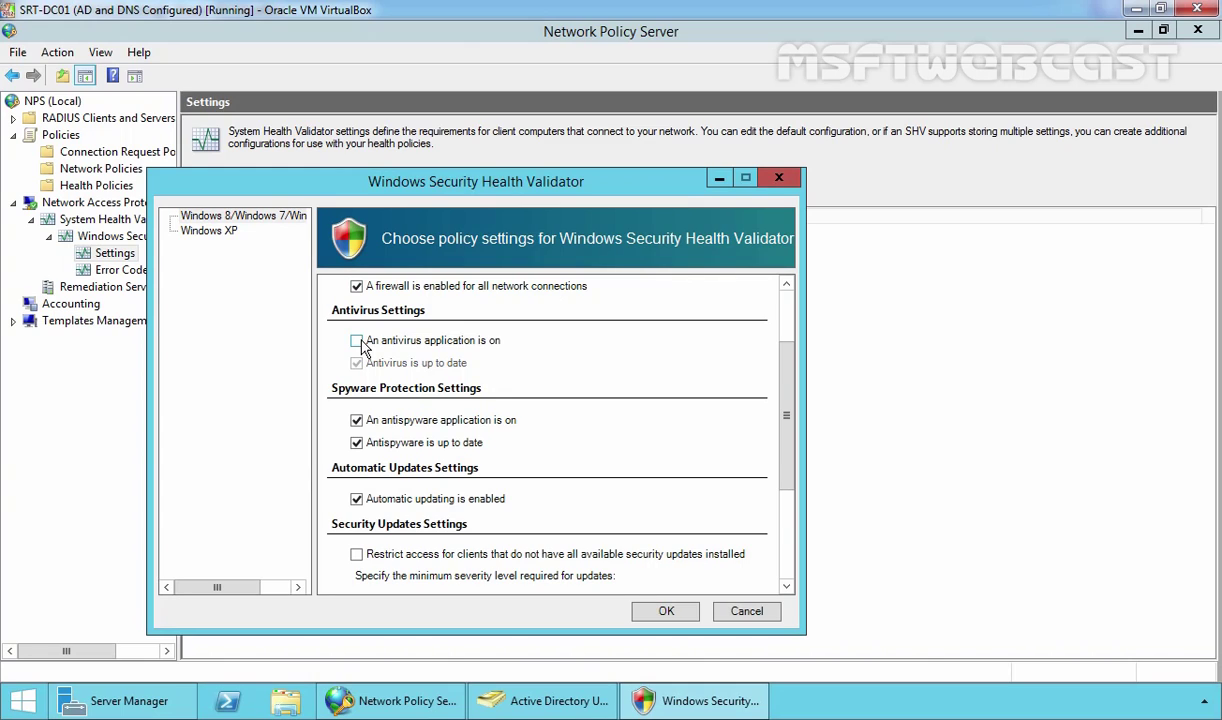
{"action": "left_click", "coordinate": [358, 422]}
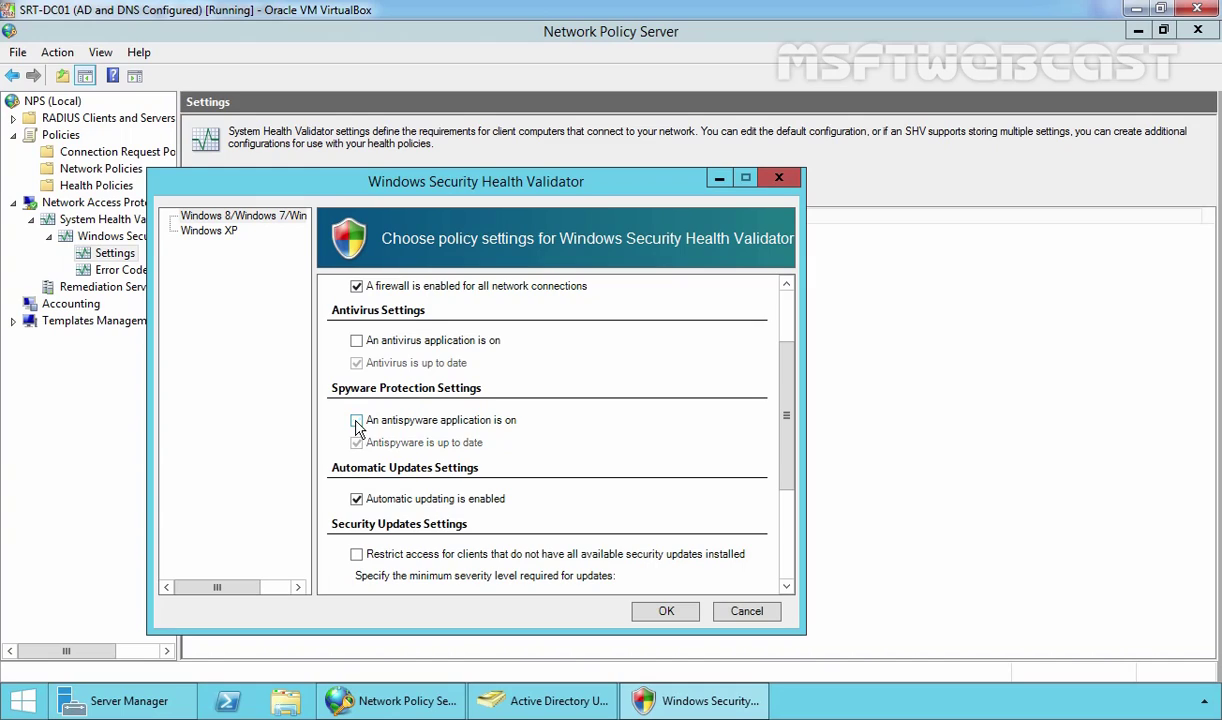
{"action": "left_click", "coordinate": [357, 500]}
{"action": "left_click_drag", "start_coordinate": [788, 415], "coordinate": [788, 364]}
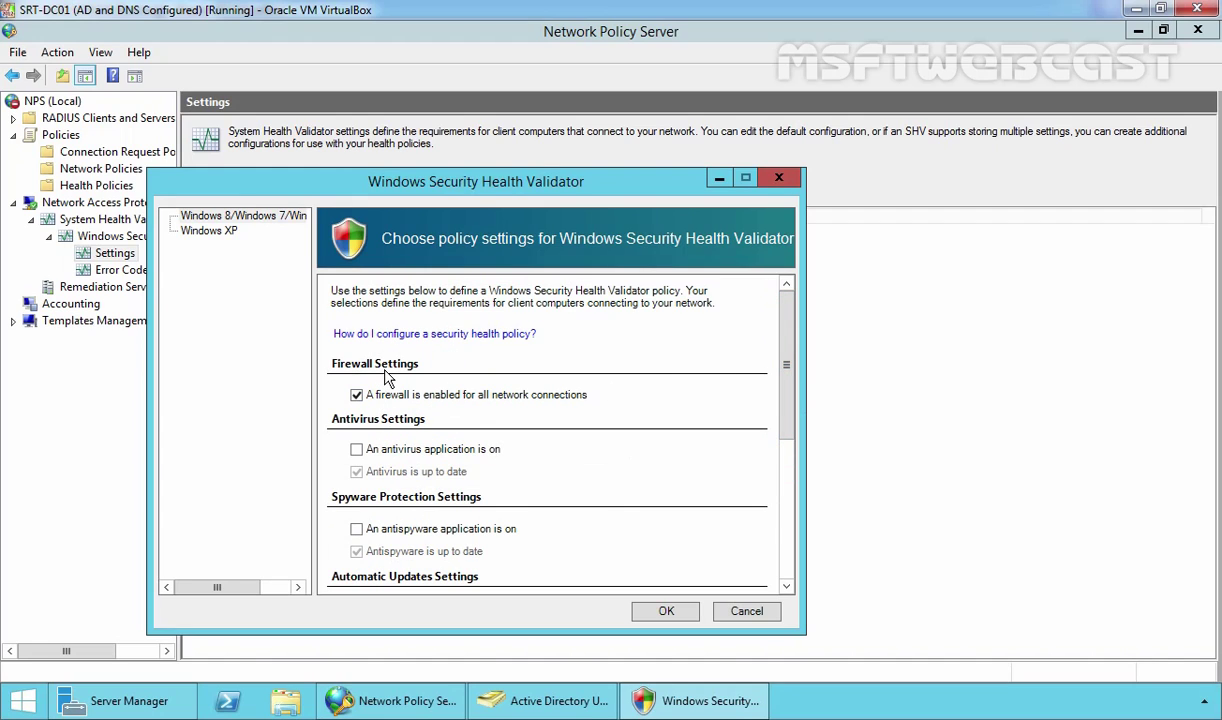
{"action": "left_click", "coordinate": [662, 610]}
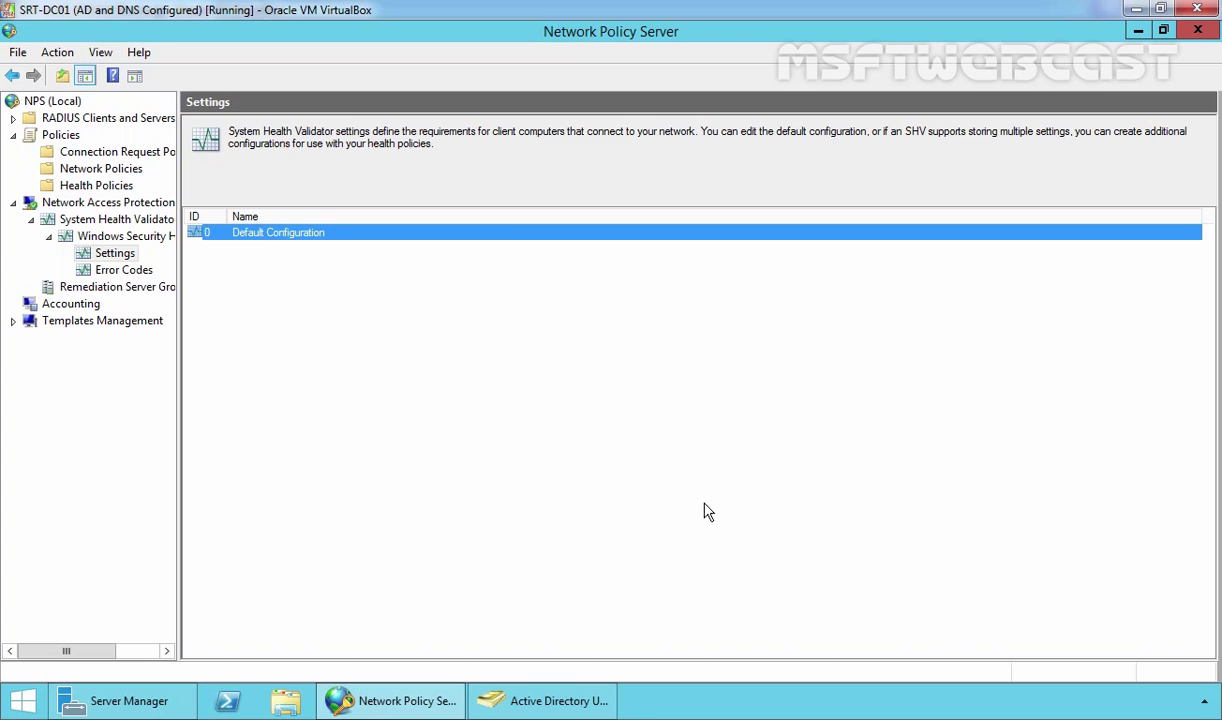
Step: Launch the DHCP console from Server Manager and expand srt-dc01.mylab.local's IPv4 branch
{"action": "left_click", "coordinate": [115, 714]}
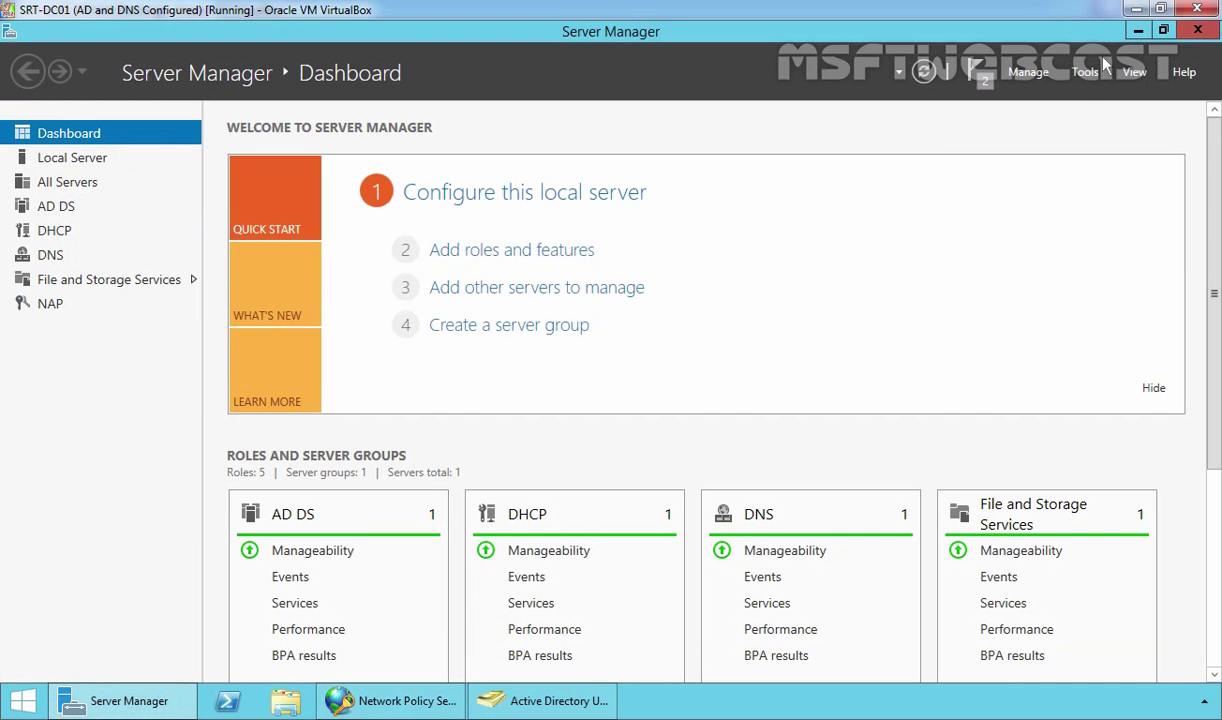
{"action": "left_click", "coordinate": [1085, 72]}
{"action": "left_click", "coordinate": [920, 280]}
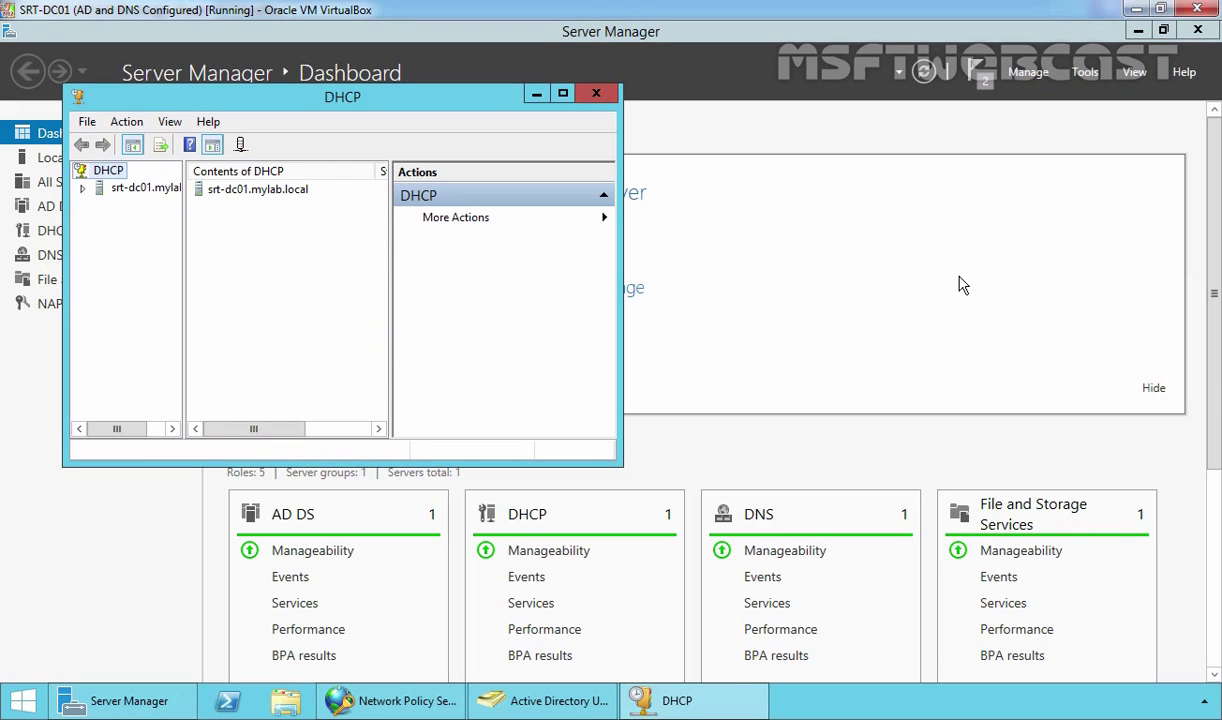
{"action": "double_click", "coordinate": [131, 190]}
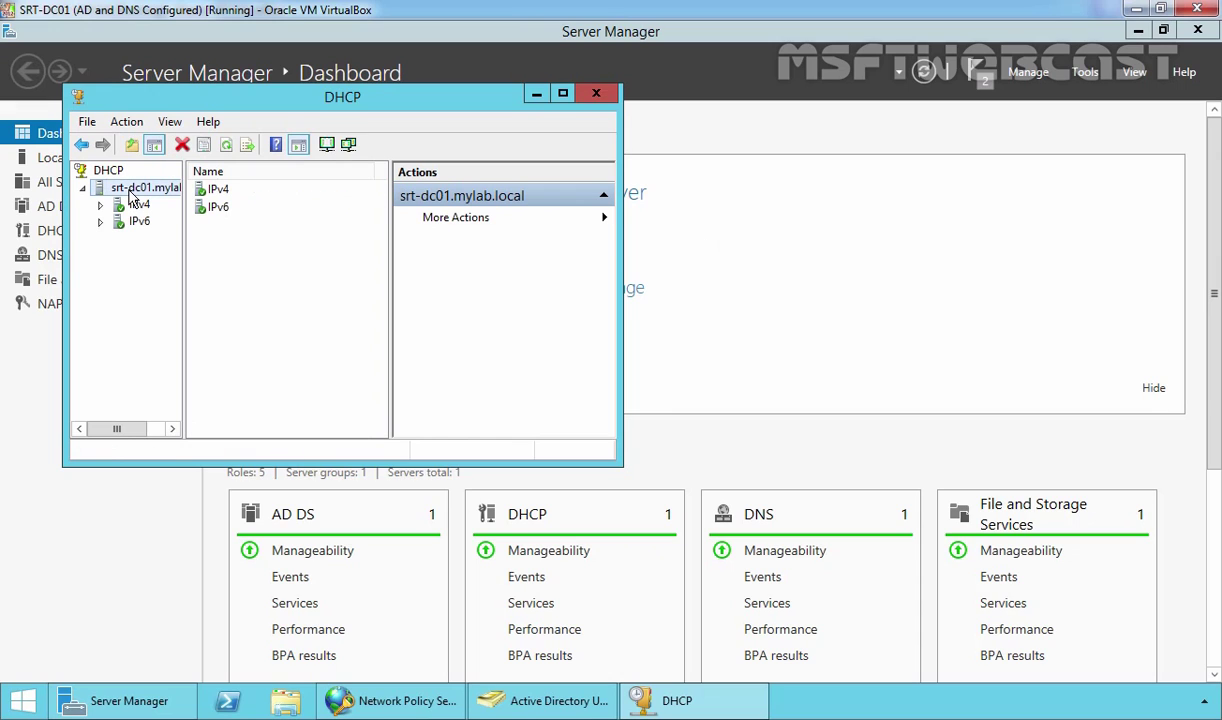
{"action": "double_click", "coordinate": [139, 205]}
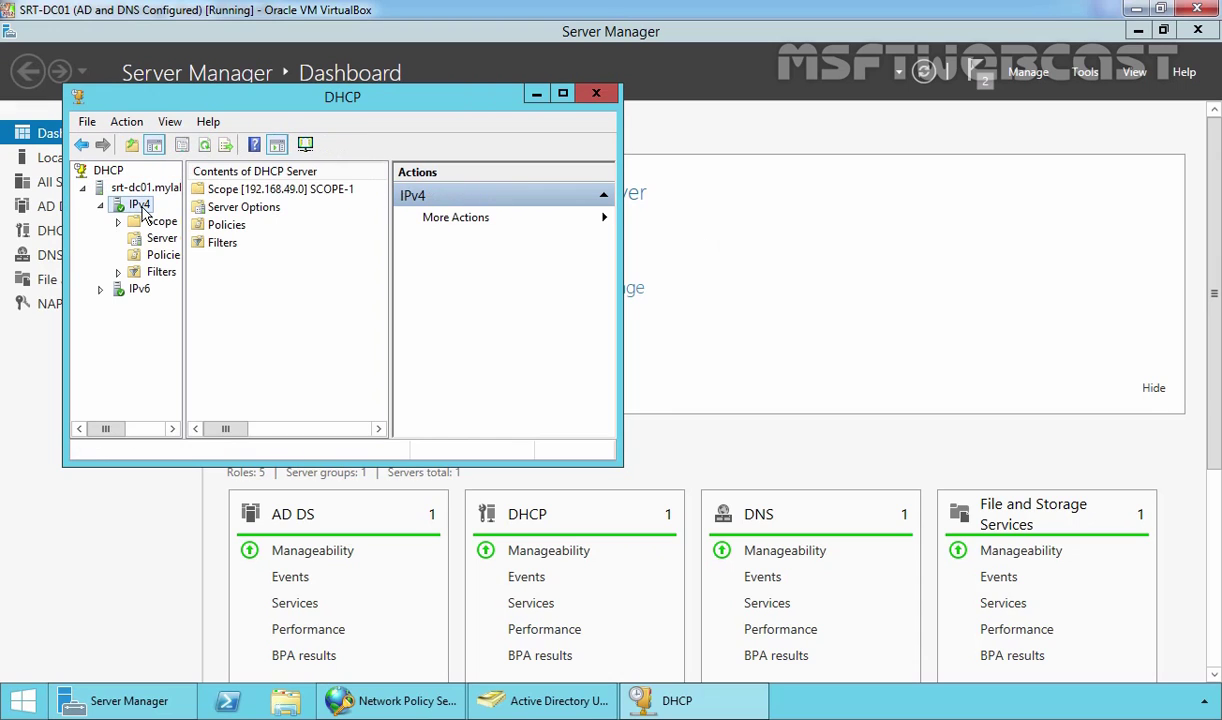
Step: Enable Network Access Protection on all IPv4 scopes, confirming the overwrite of scope settings
{"action": "right_click", "coordinate": [143, 210]}
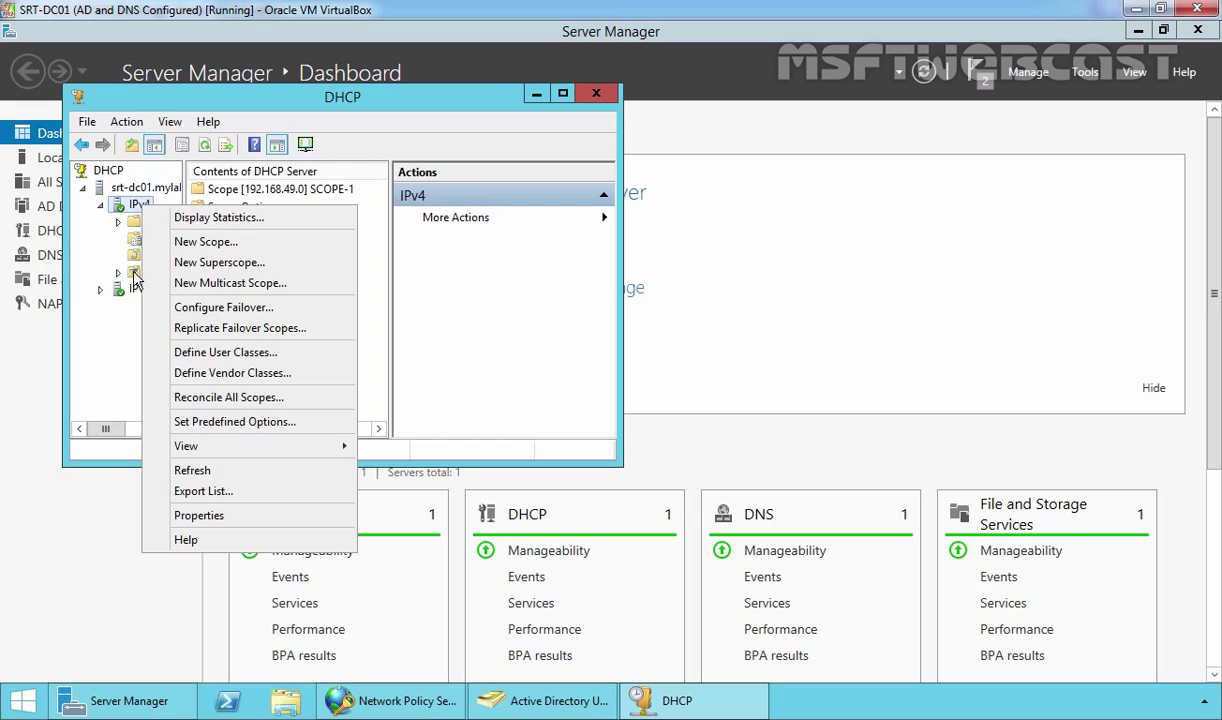
{"action": "left_click", "coordinate": [205, 493]}
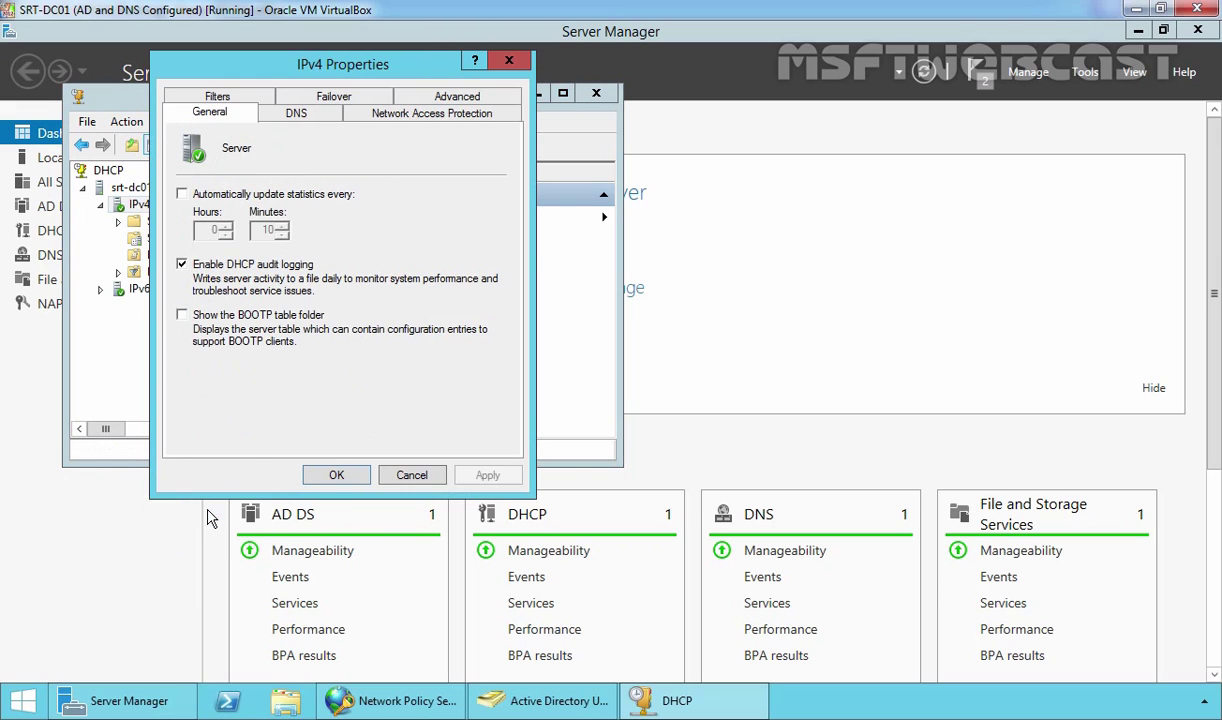
{"action": "left_click", "coordinate": [422, 114]}
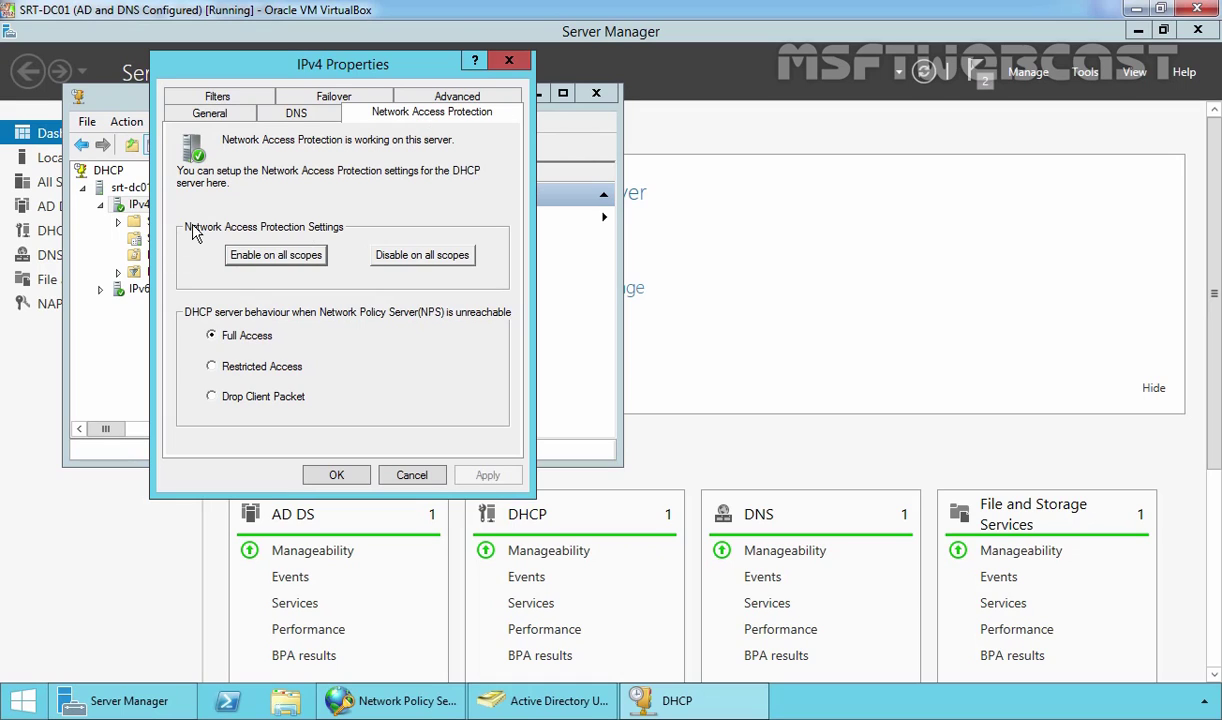
{"action": "left_click", "coordinate": [265, 258]}
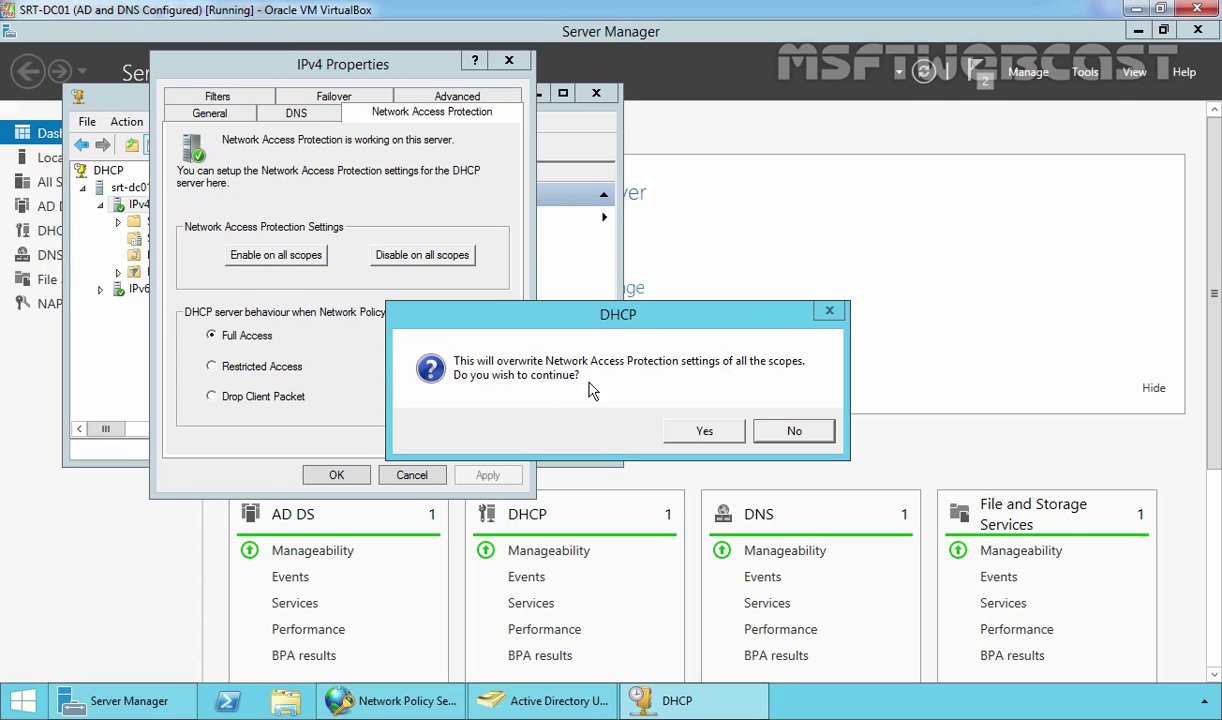
{"action": "left_click", "coordinate": [705, 436]}
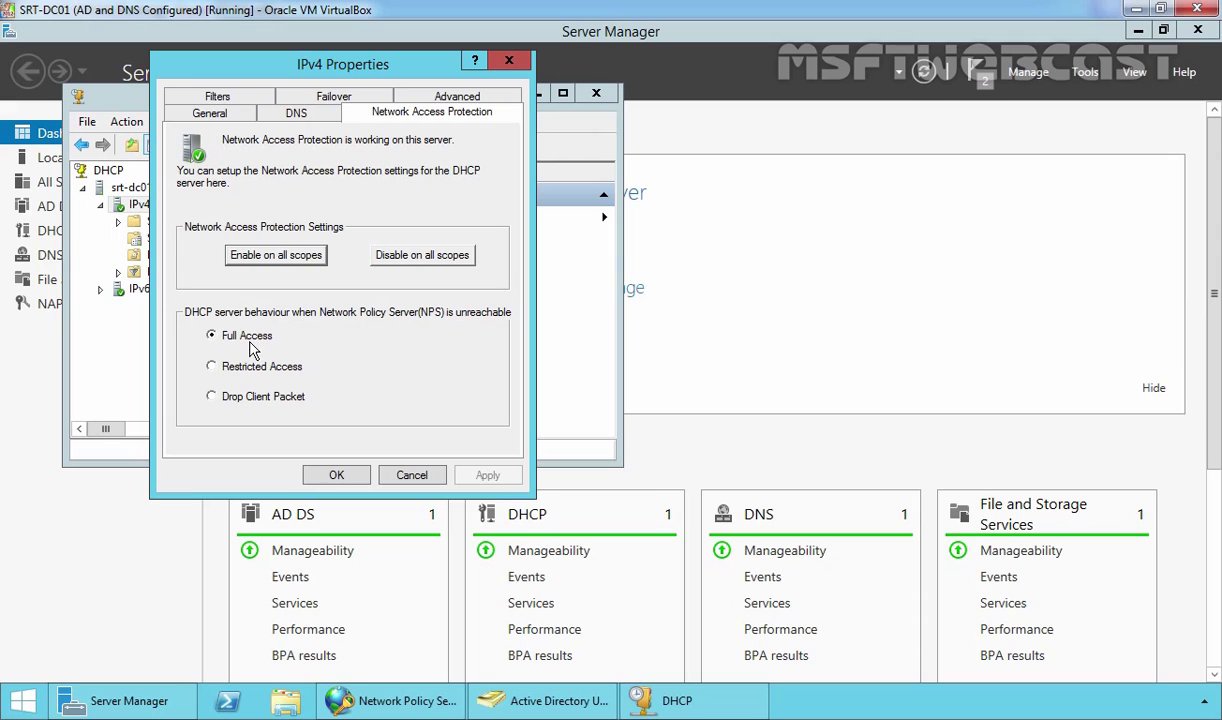
{"action": "left_click", "coordinate": [332, 472]}
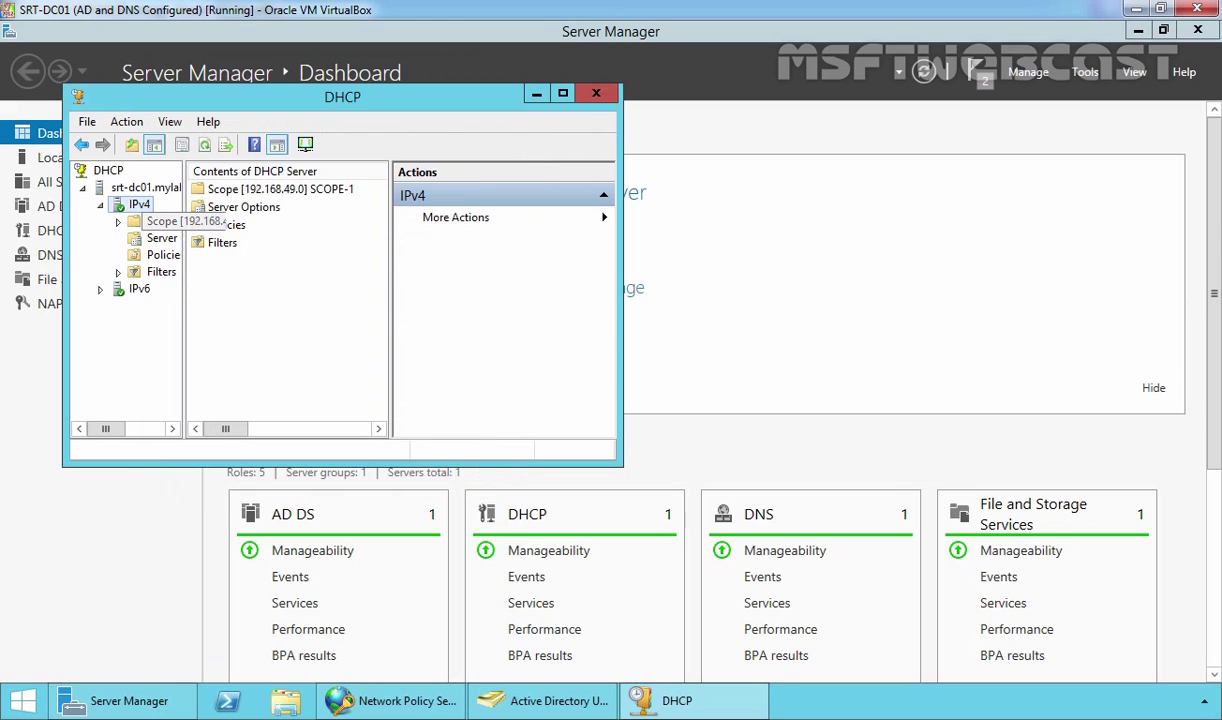
Step: Confirm NAP is enabled with the default profile in the 192.168.49.0 scope's properties
{"action": "double_click", "coordinate": [158, 226]}
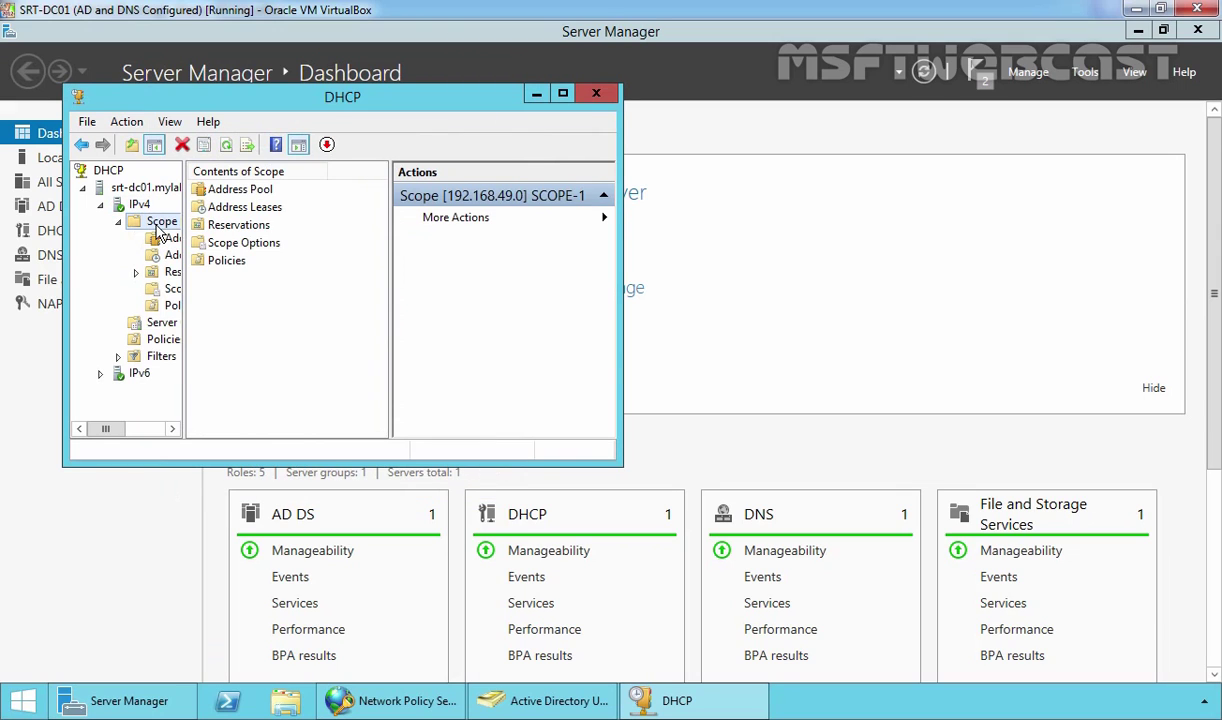
{"action": "right_click", "coordinate": [158, 226]}
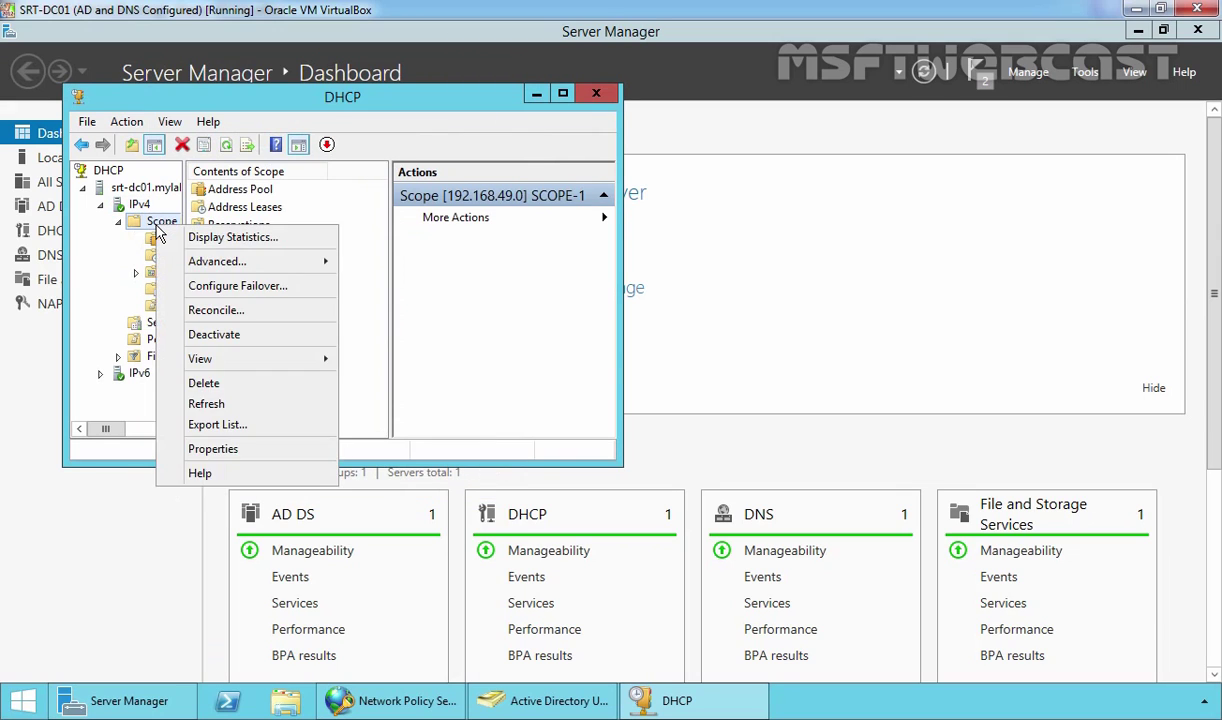
{"action": "left_click", "coordinate": [213, 449]}
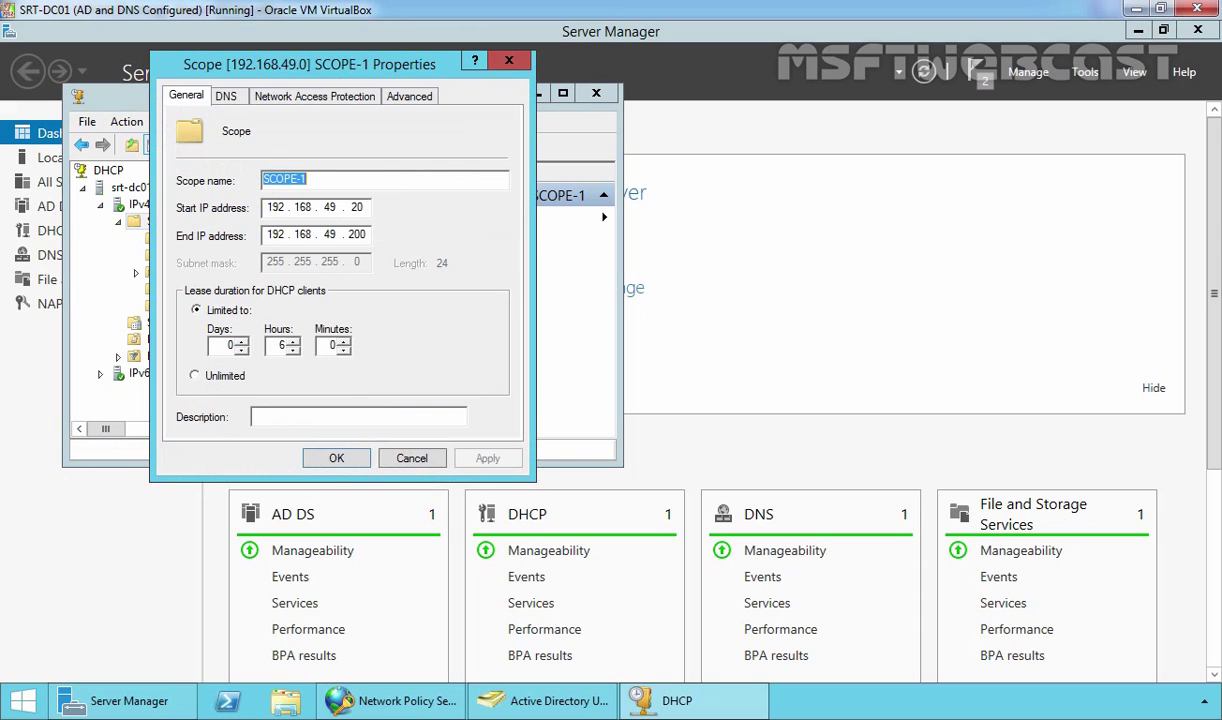
{"action": "left_click", "coordinate": [286, 96]}
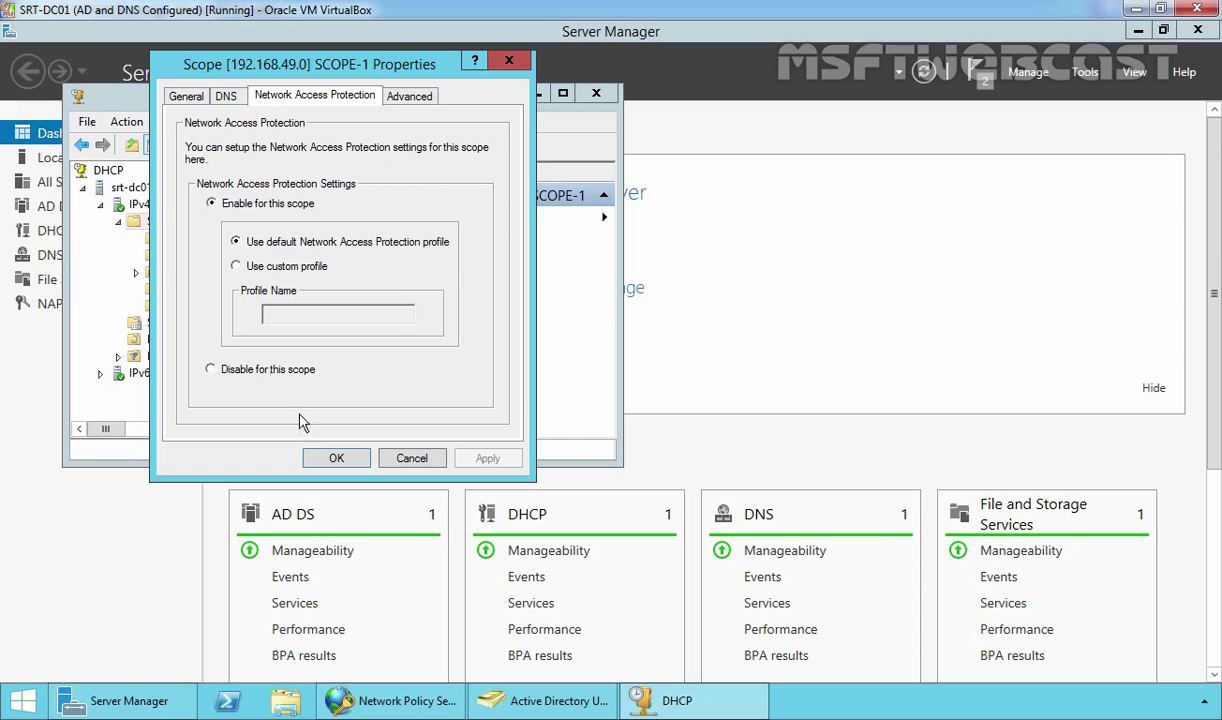
{"action": "left_click", "coordinate": [337, 457]}
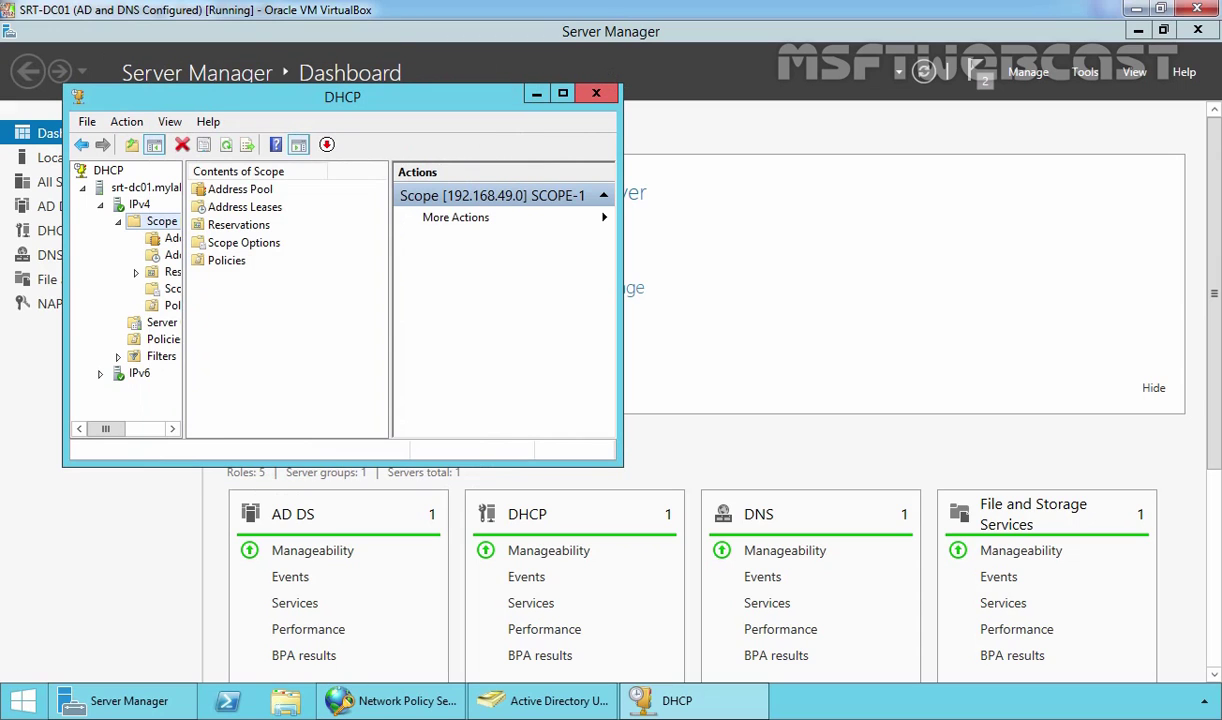
Step: Close DHCP, launch Group Policy Management maximized, and expand Forest: mylab.local and its Domains
{"action": "left_click", "coordinate": [596, 95]}
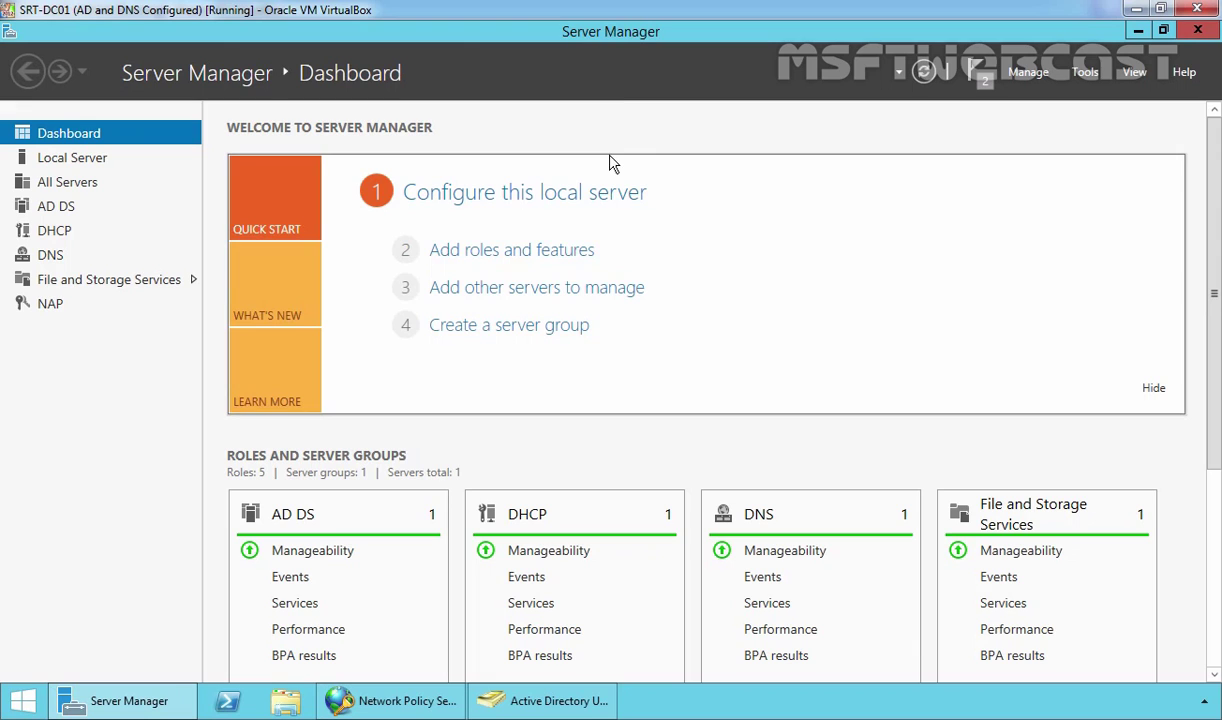
{"action": "left_click", "coordinate": [1084, 73]}
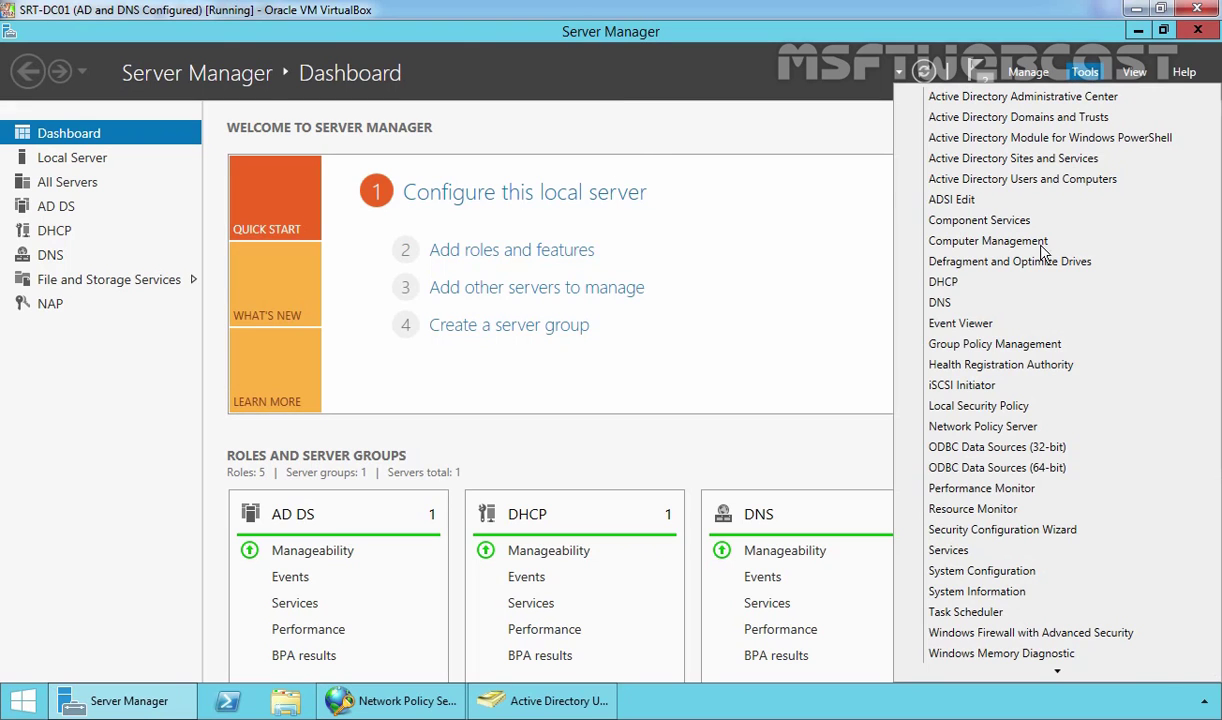
{"action": "left_click", "coordinate": [995, 344]}
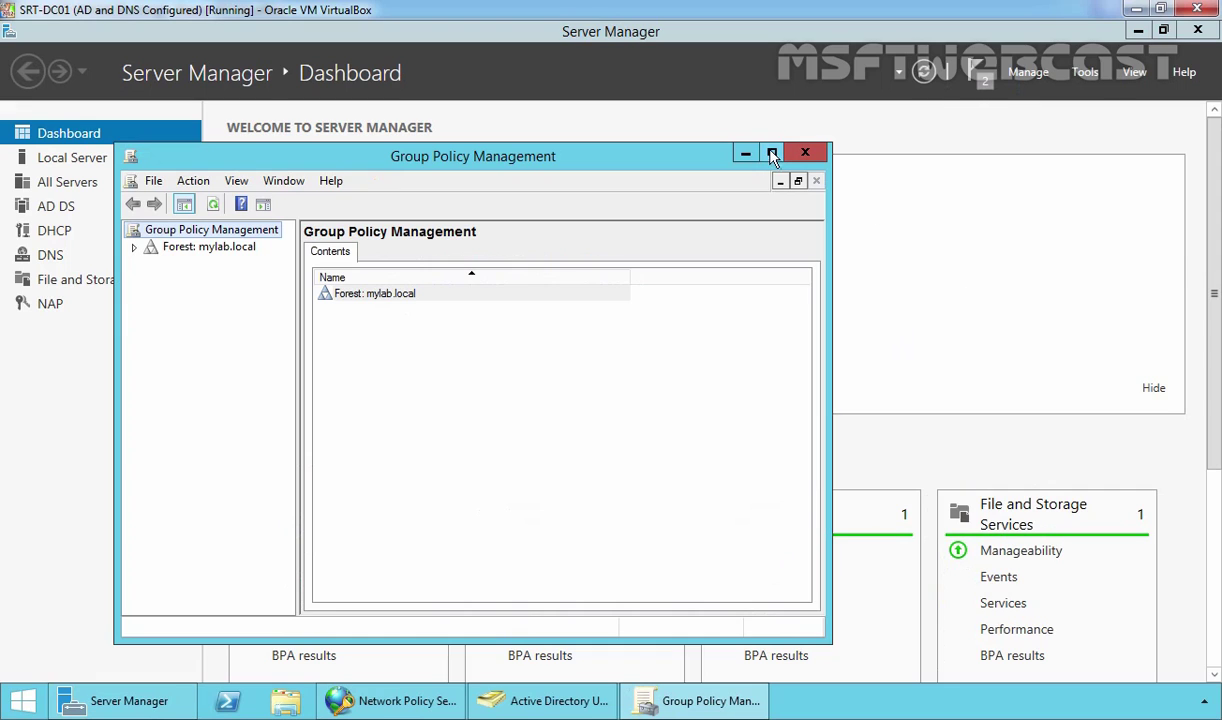
{"action": "double_click", "coordinate": [732, 150]}
{"action": "double_click", "coordinate": [72, 119]}
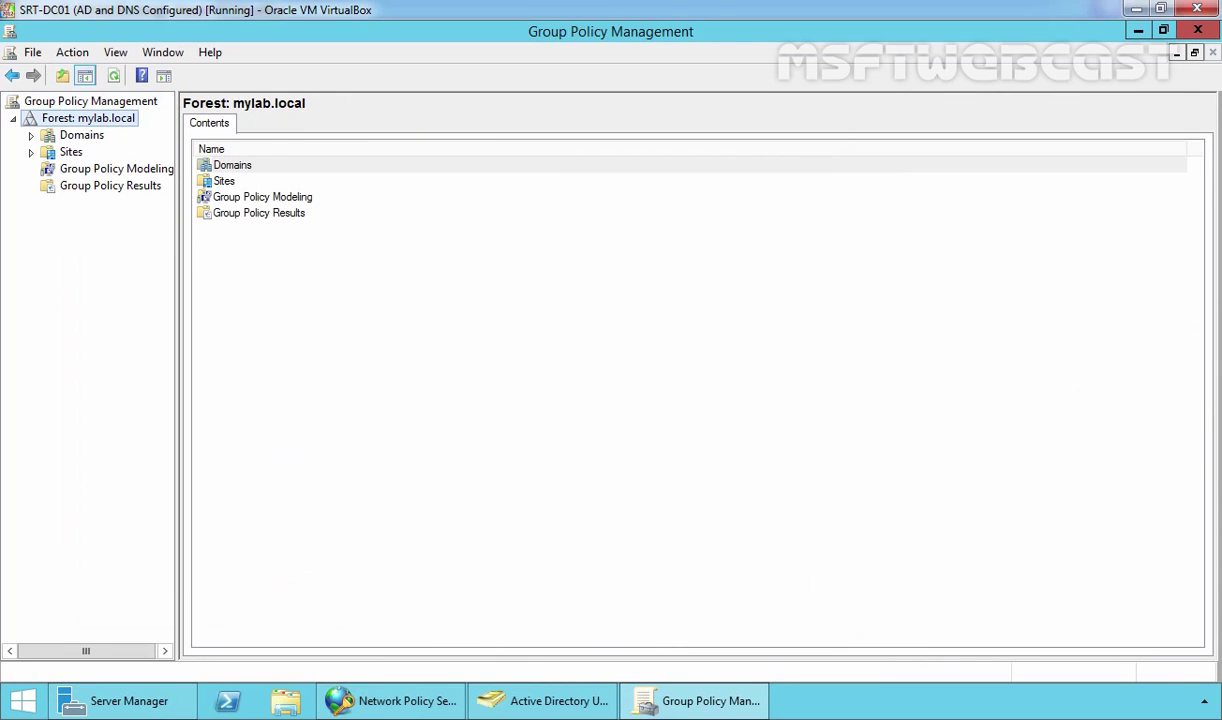
{"action": "double_click", "coordinate": [82, 135]}
Step: Create a GPO named 'NAP with DHCP' under mylab.local's Group Policy Objects
{"action": "double_click", "coordinate": [100, 153]}
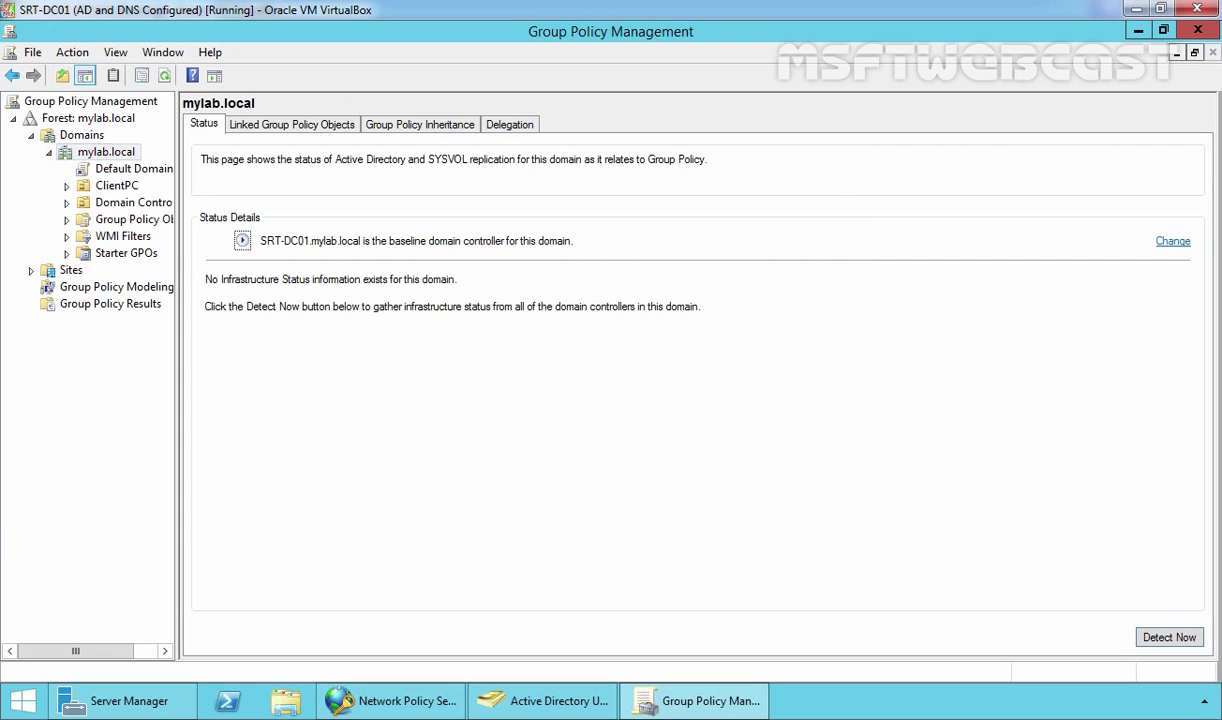
{"action": "double_click", "coordinate": [113, 223]}
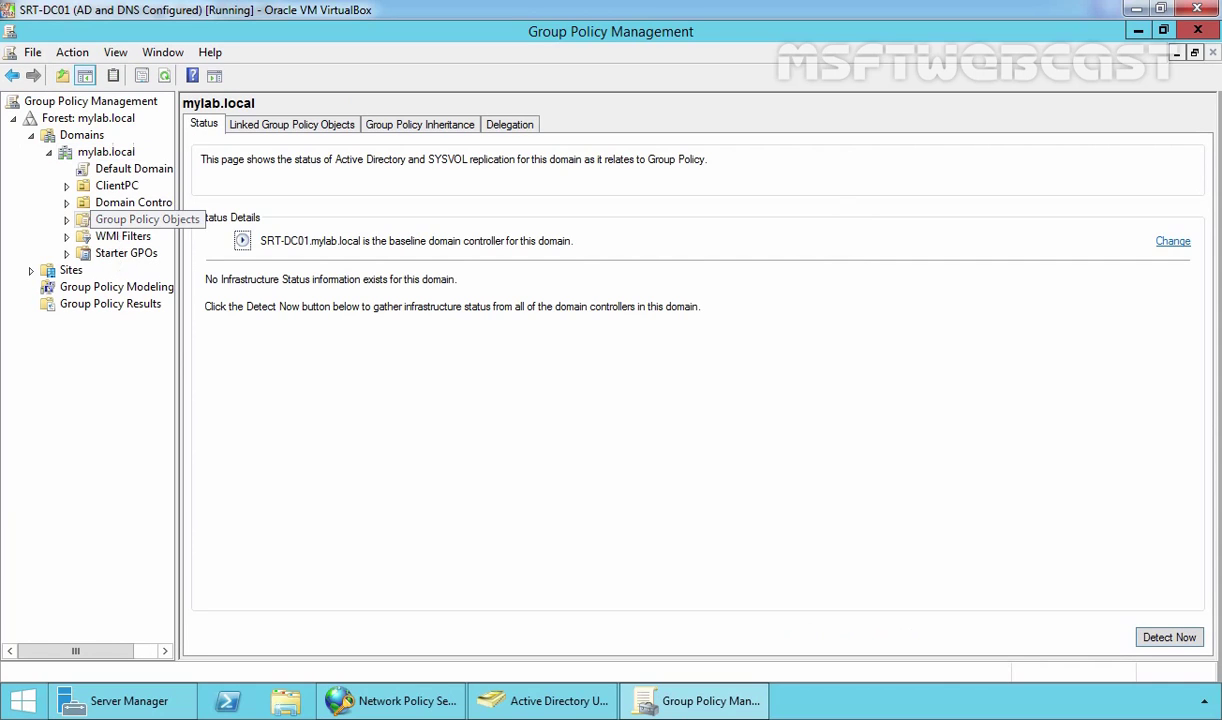
{"action": "right_click", "coordinate": [113, 224]}
{"action": "left_click", "coordinate": [145, 233]}
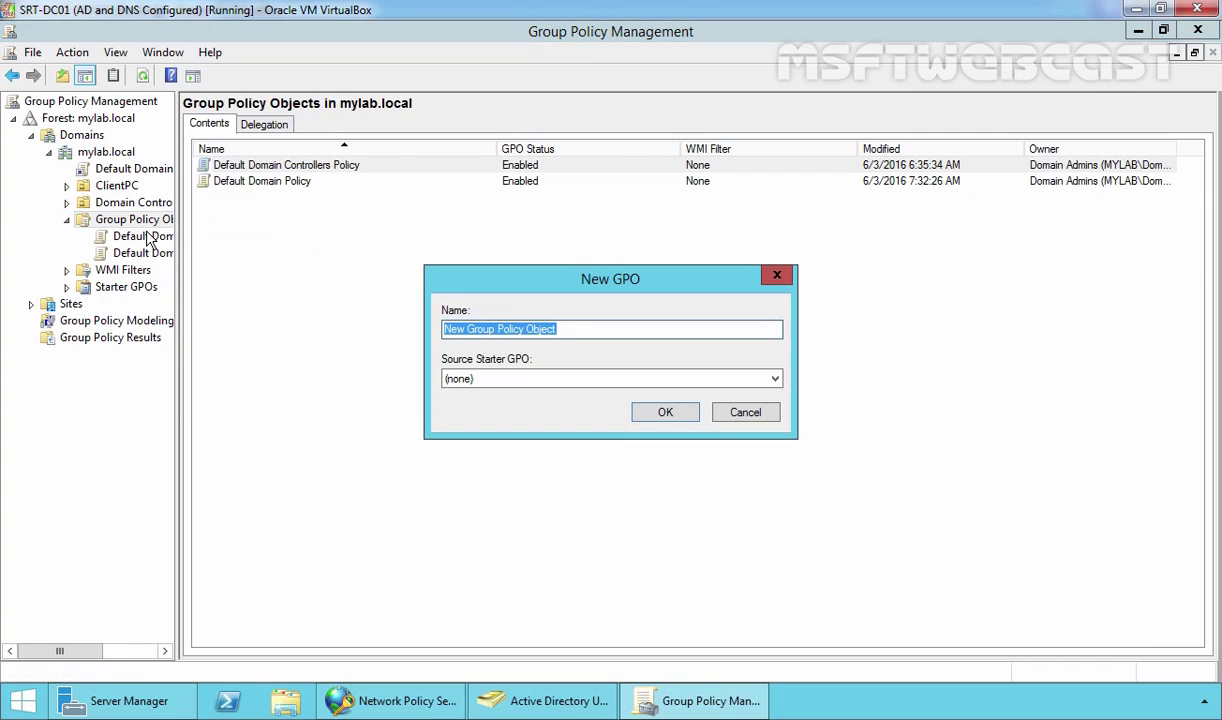
{"action": "type", "text": "NAP "}
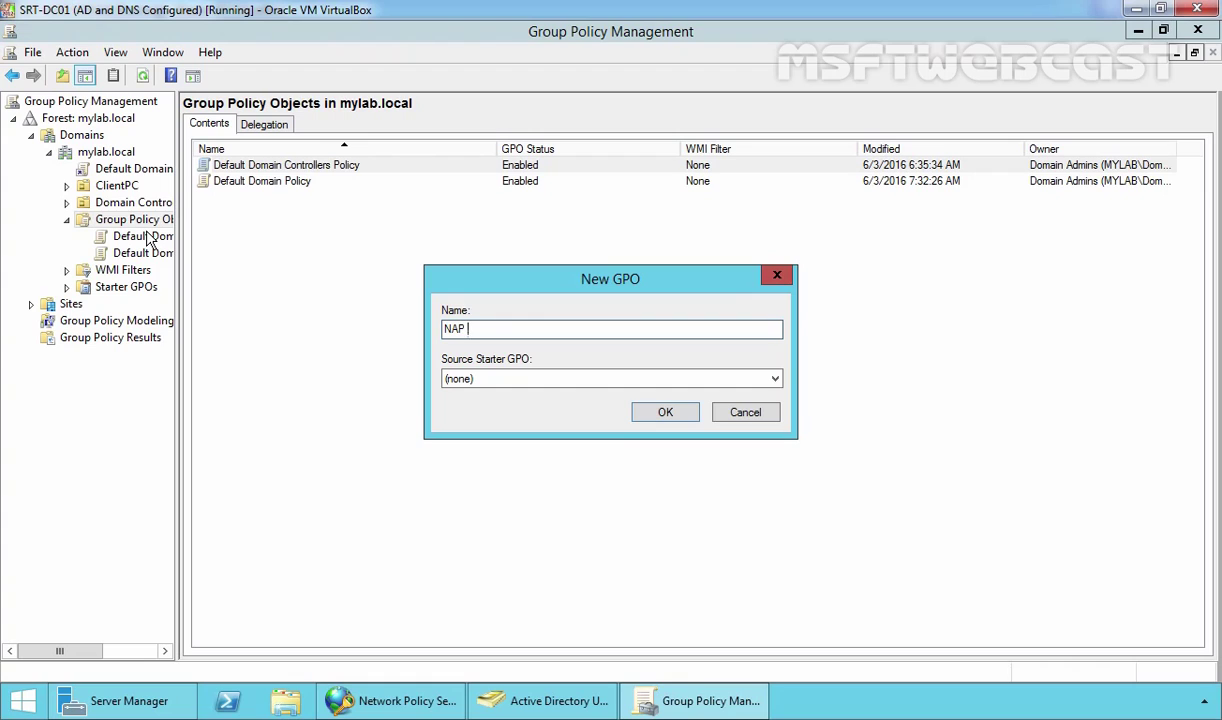
{"action": "type", "text": "with DHCP"}
{"action": "left_click", "coordinate": [648, 413]}
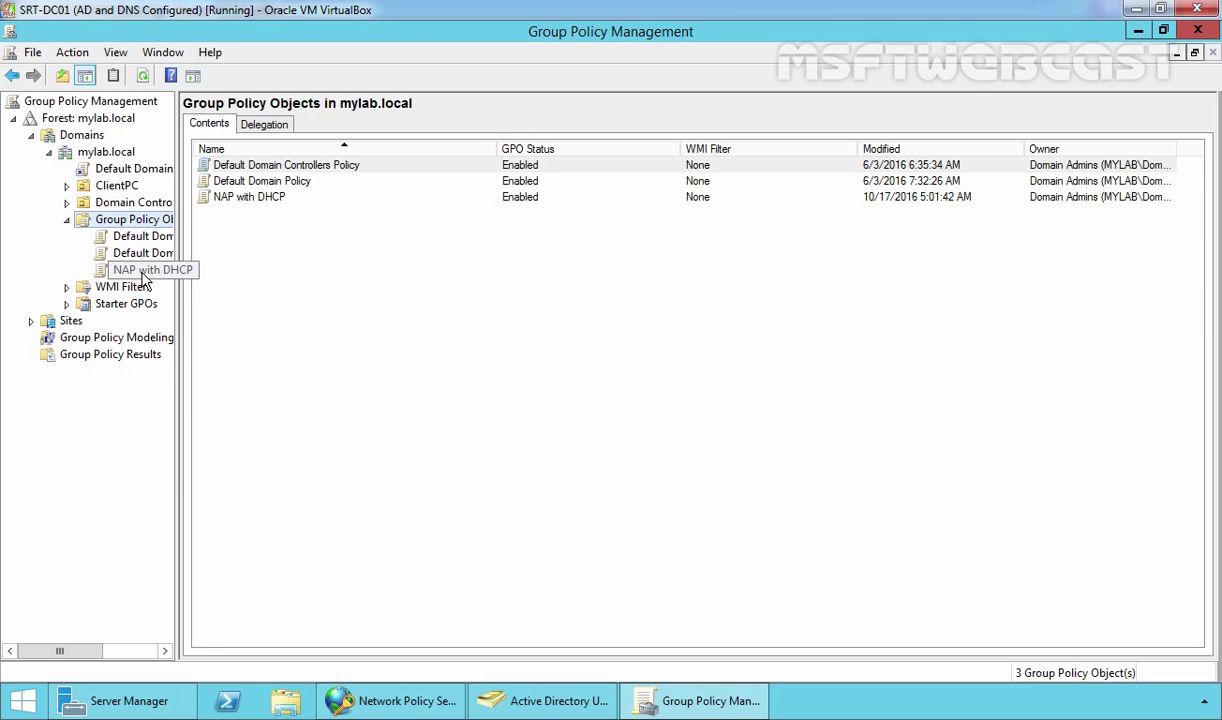
{"action": "left_click", "coordinate": [145, 279]}
{"action": "right_click", "coordinate": [145, 276]}
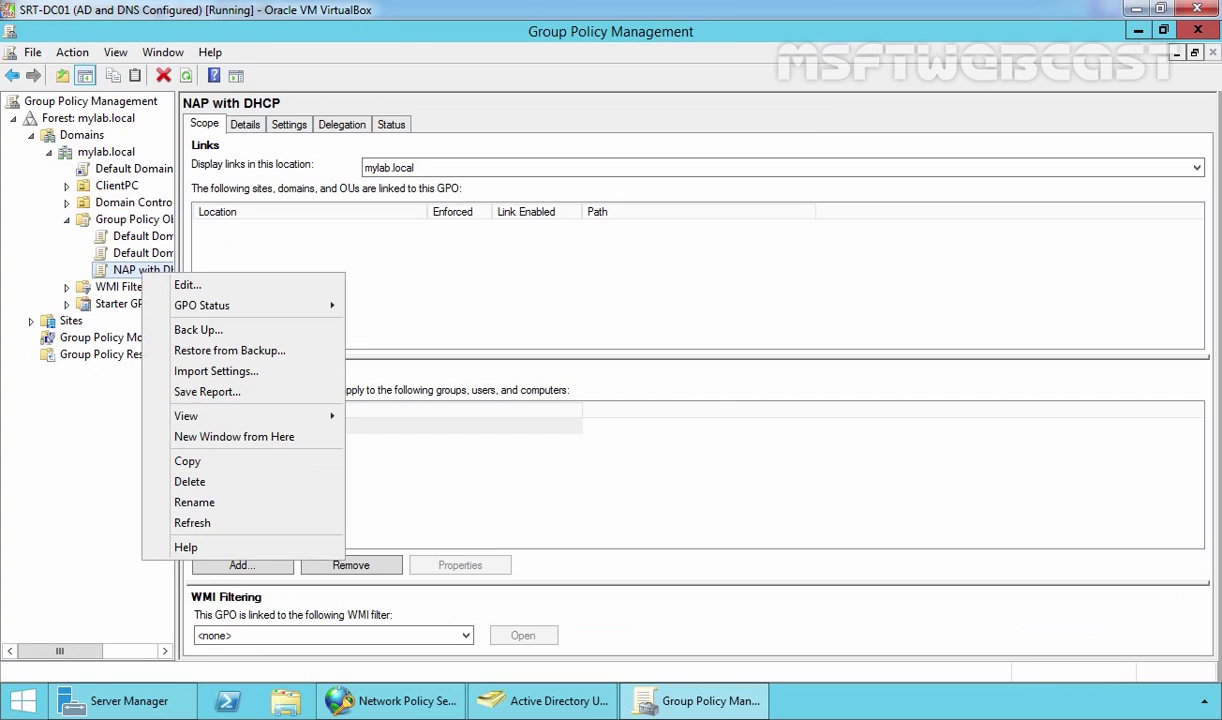
Step: Edit the GPO and expand Computer Configuration > Policies > Windows Settings > Security Settings
{"action": "left_click", "coordinate": [163, 287]}
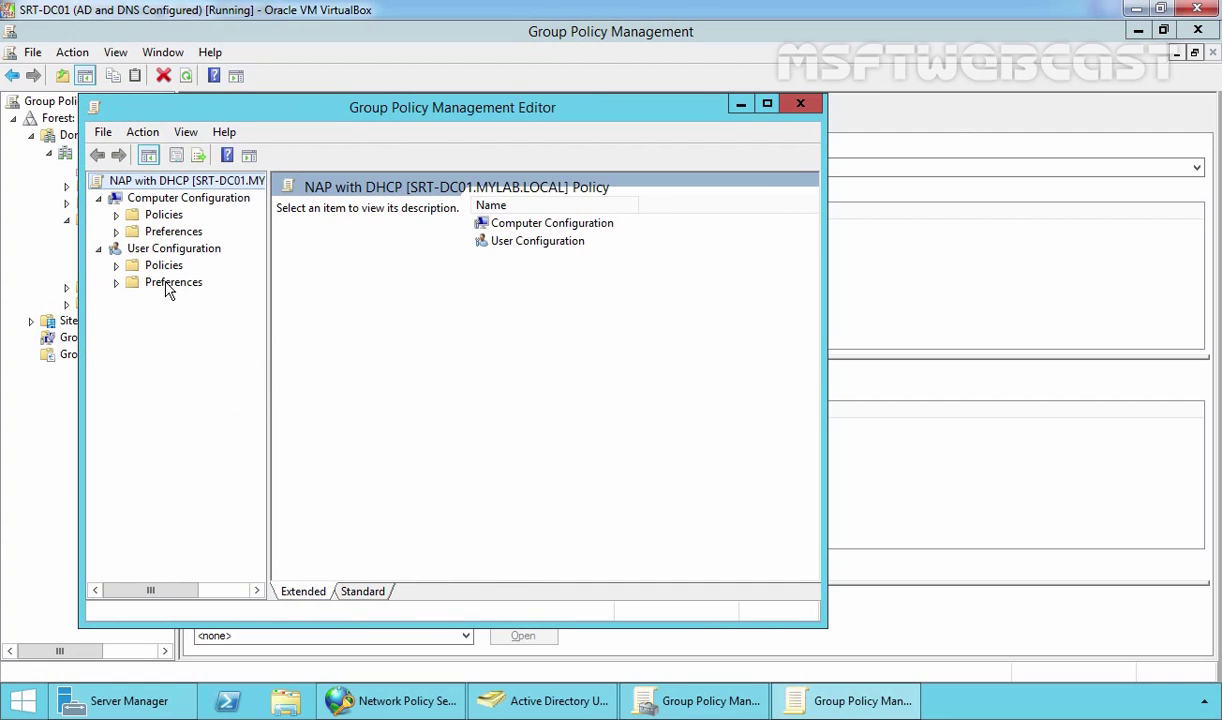
{"action": "left_click", "coordinate": [199, 205]}
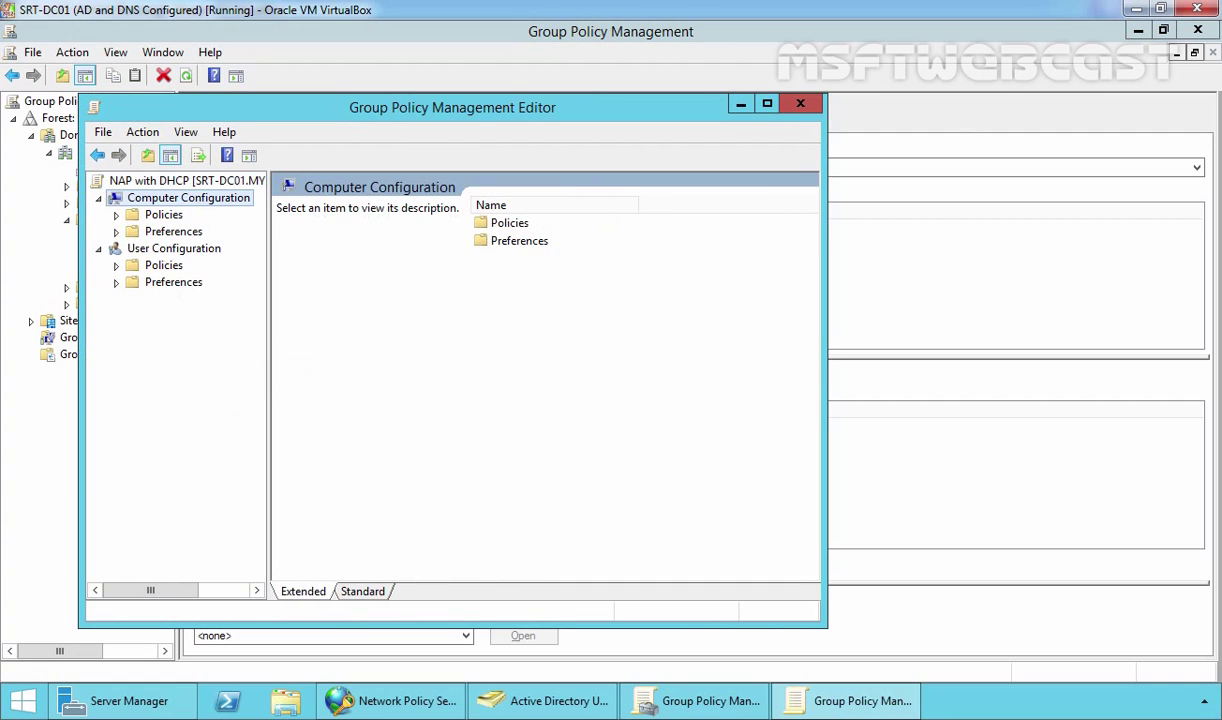
{"action": "left_click", "coordinate": [168, 215]}
{"action": "double_click", "coordinate": [168, 215]}
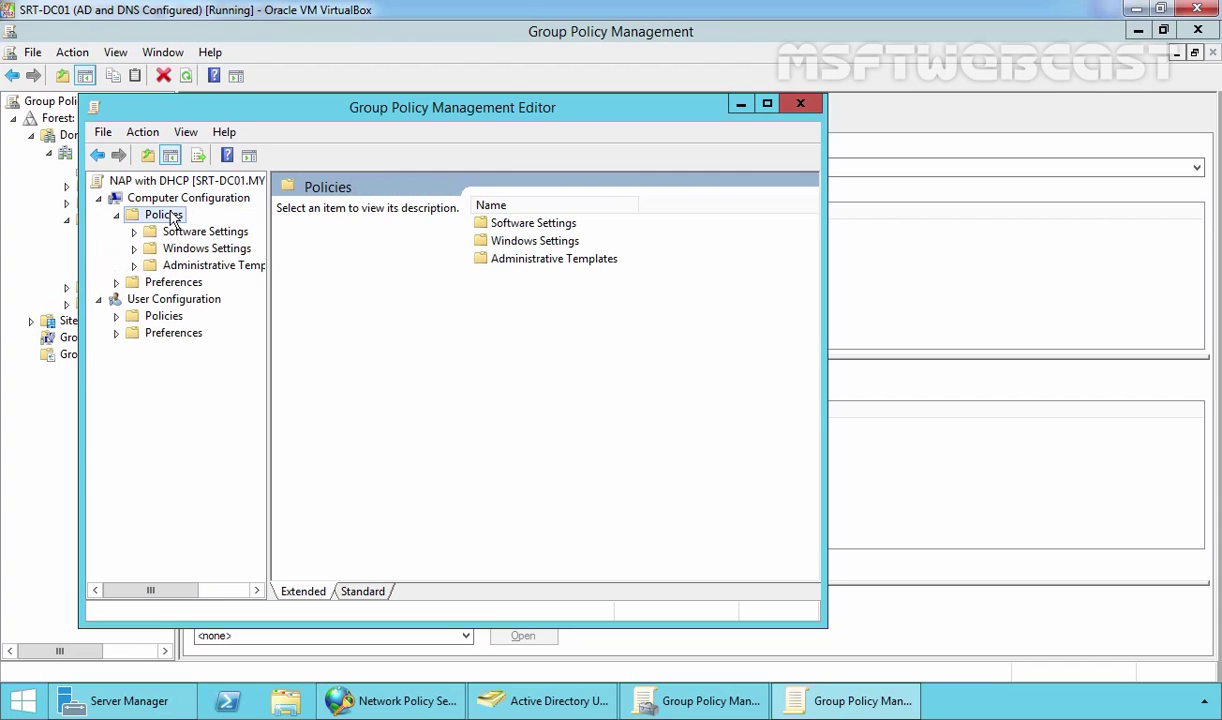
{"action": "left_click", "coordinate": [193, 252]}
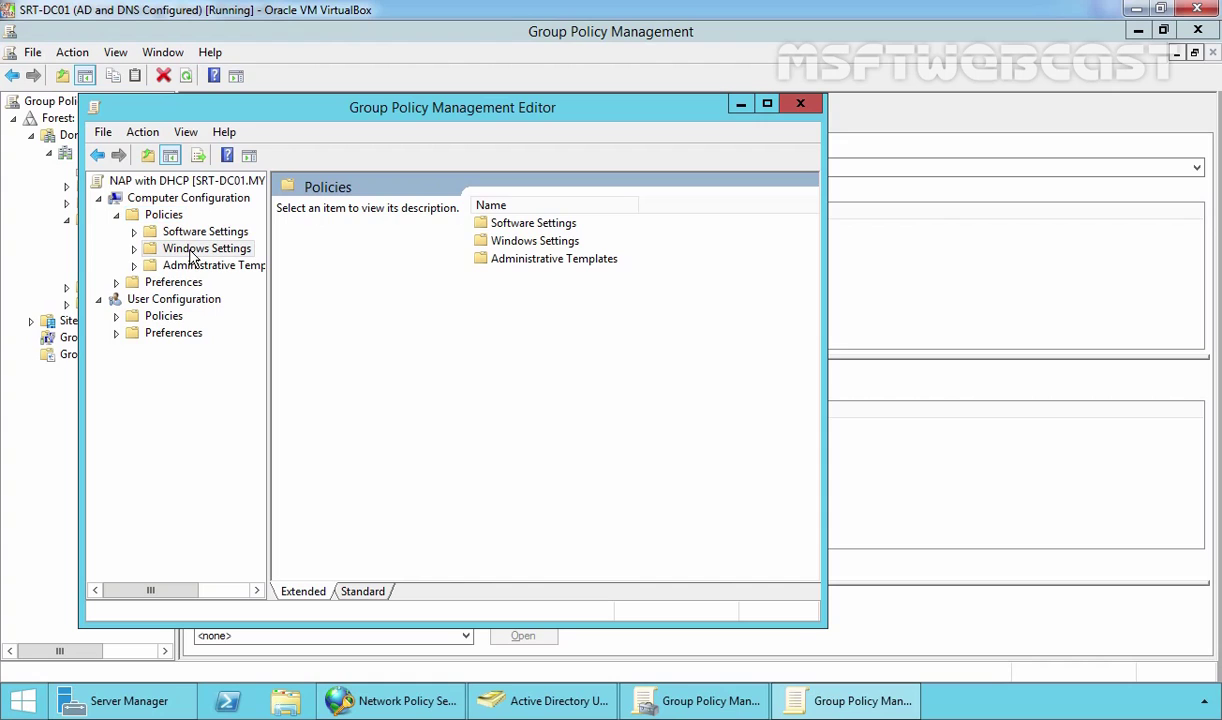
{"action": "double_click", "coordinate": [193, 252]}
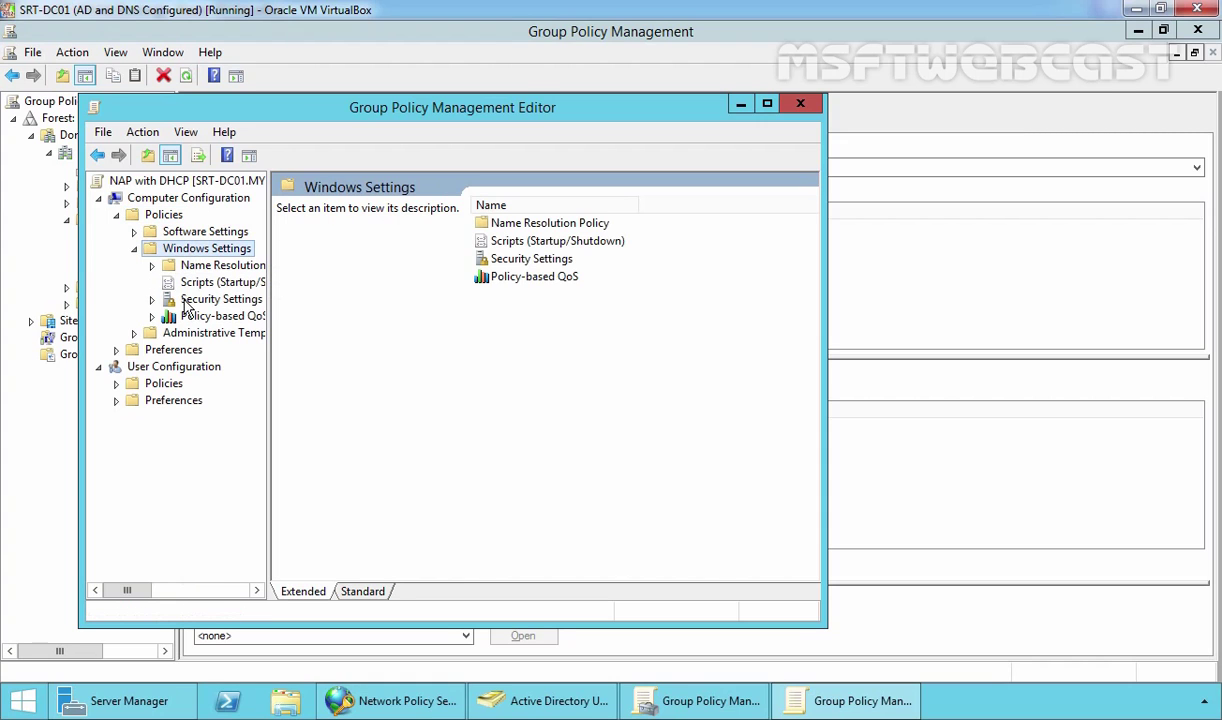
{"action": "left_click", "coordinate": [200, 300]}
{"action": "double_click", "coordinate": [200, 300]}
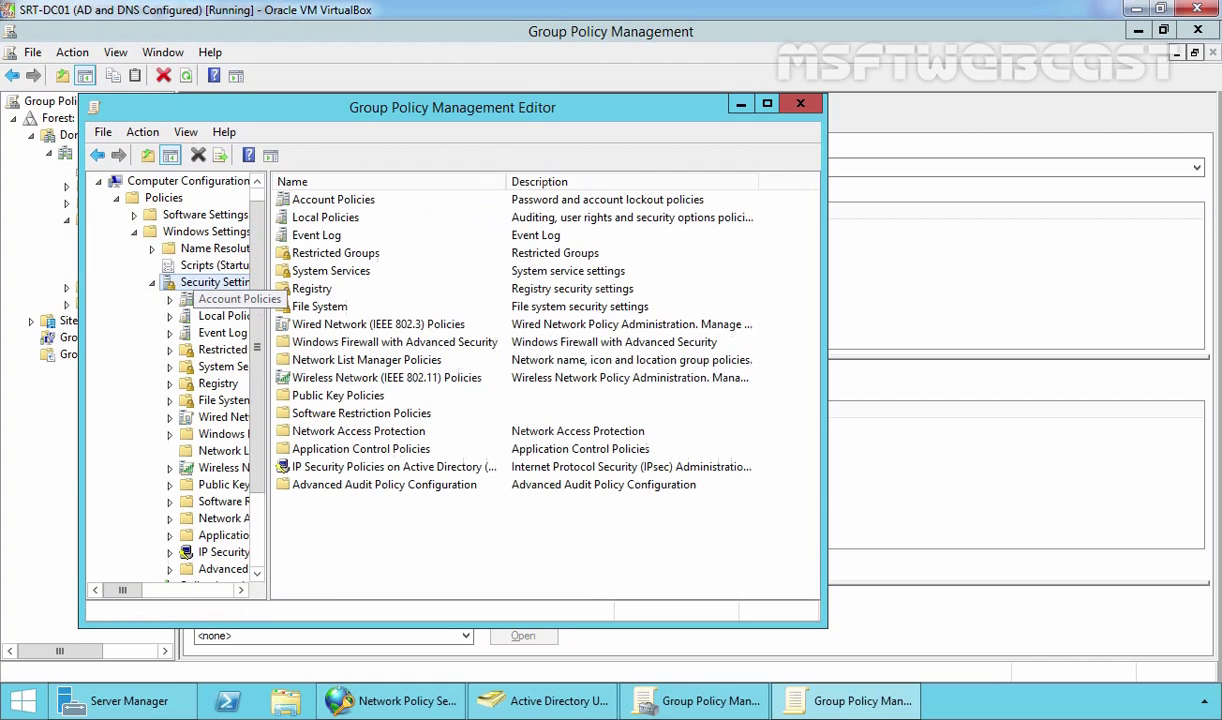
Step: Maximize the editor, widen the tree, and expand Network Access Protection > NAP Client Configuration
{"action": "double_click", "coordinate": [355, 110]}
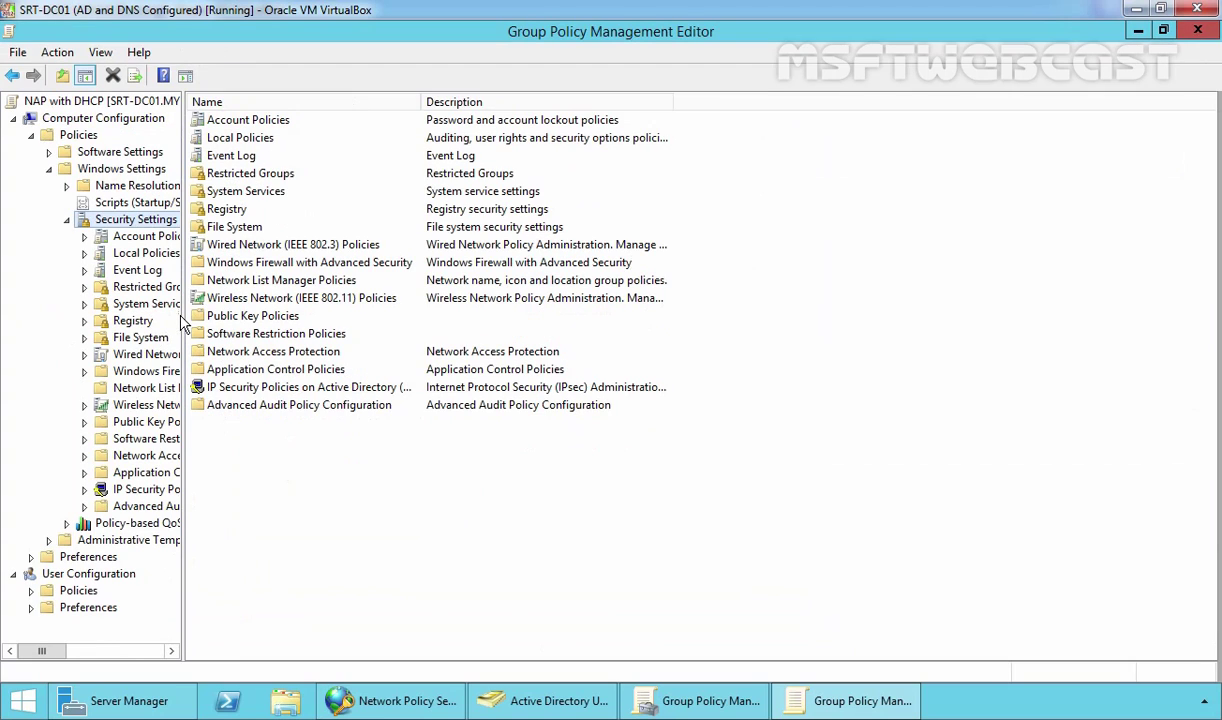
{"action": "left_click_drag", "start_coordinate": [182, 308], "coordinate": [441, 320]}
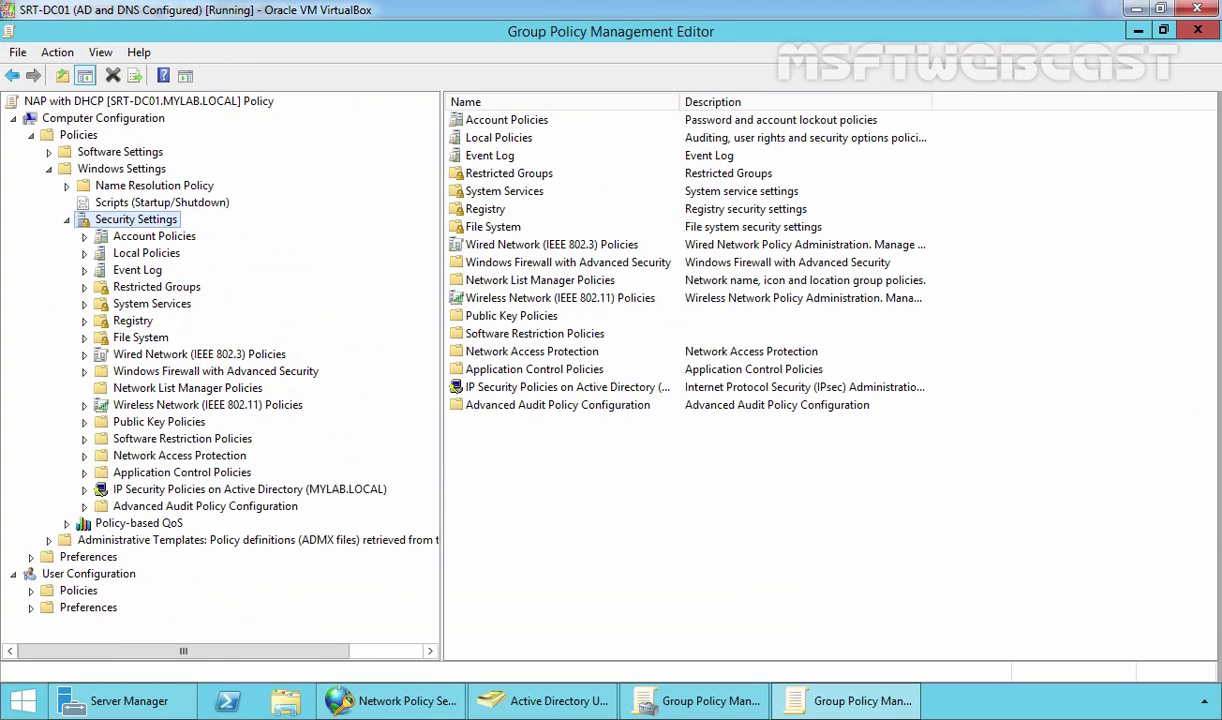
{"action": "left_click", "coordinate": [184, 458]}
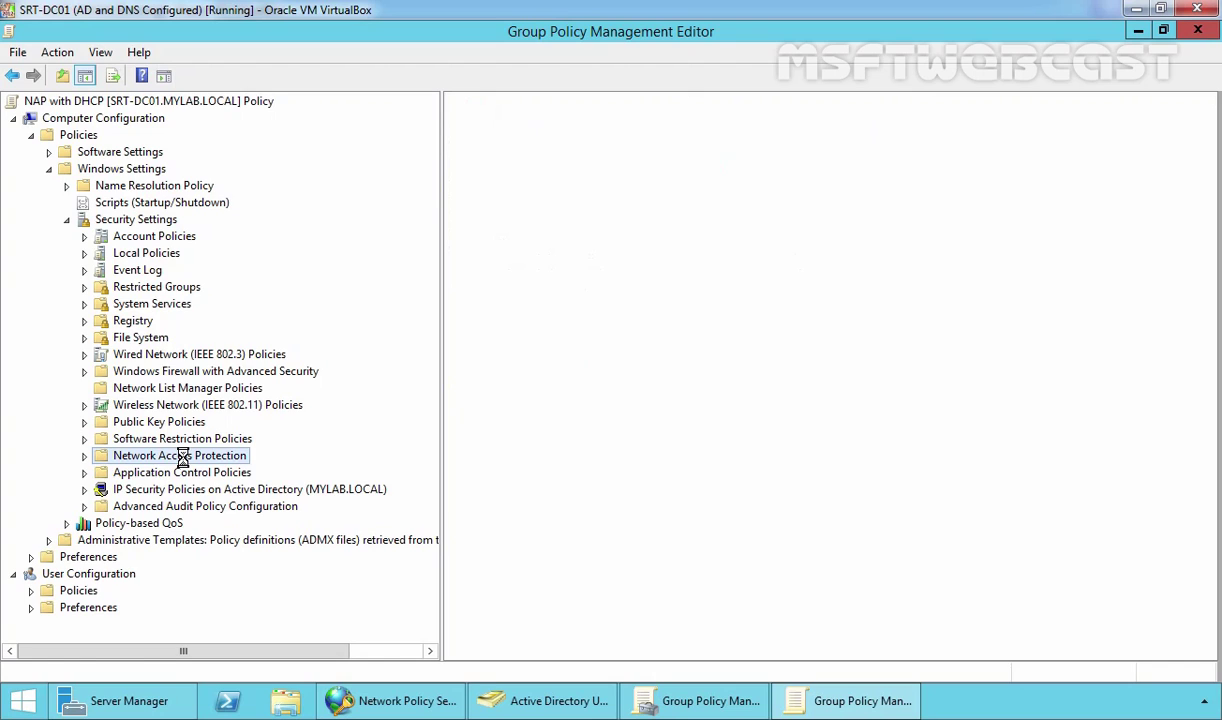
{"action": "double_click", "coordinate": [183, 457]}
{"action": "double_click", "coordinate": [188, 474]}
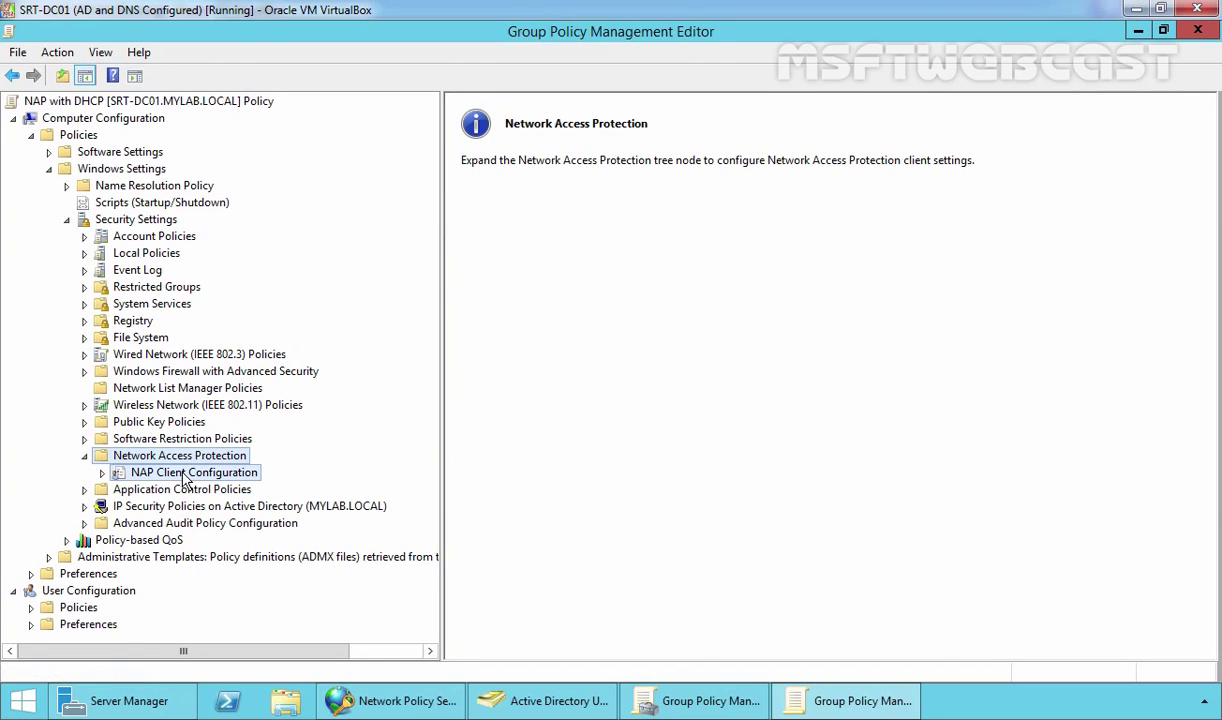
Step: Turn on the DHCP Quarantine Enforcement Client in the NAP enforcement clients list
{"action": "left_click", "coordinate": [182, 489]}
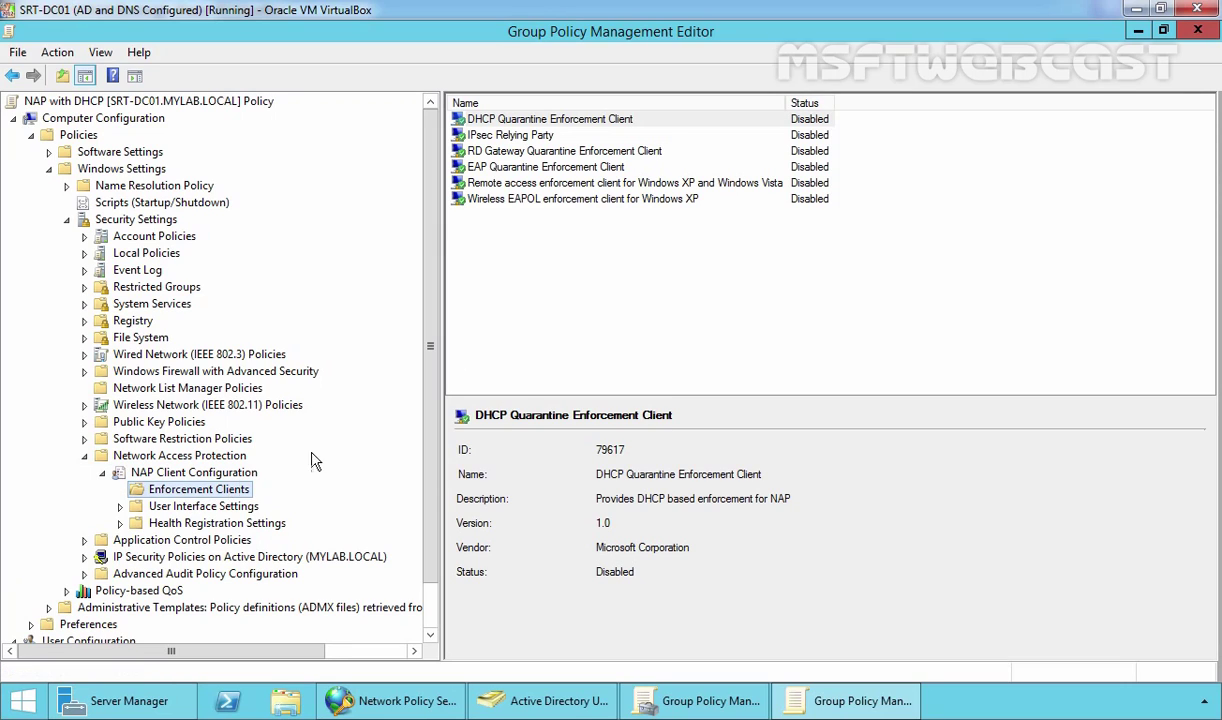
{"action": "left_click", "coordinate": [522, 120]}
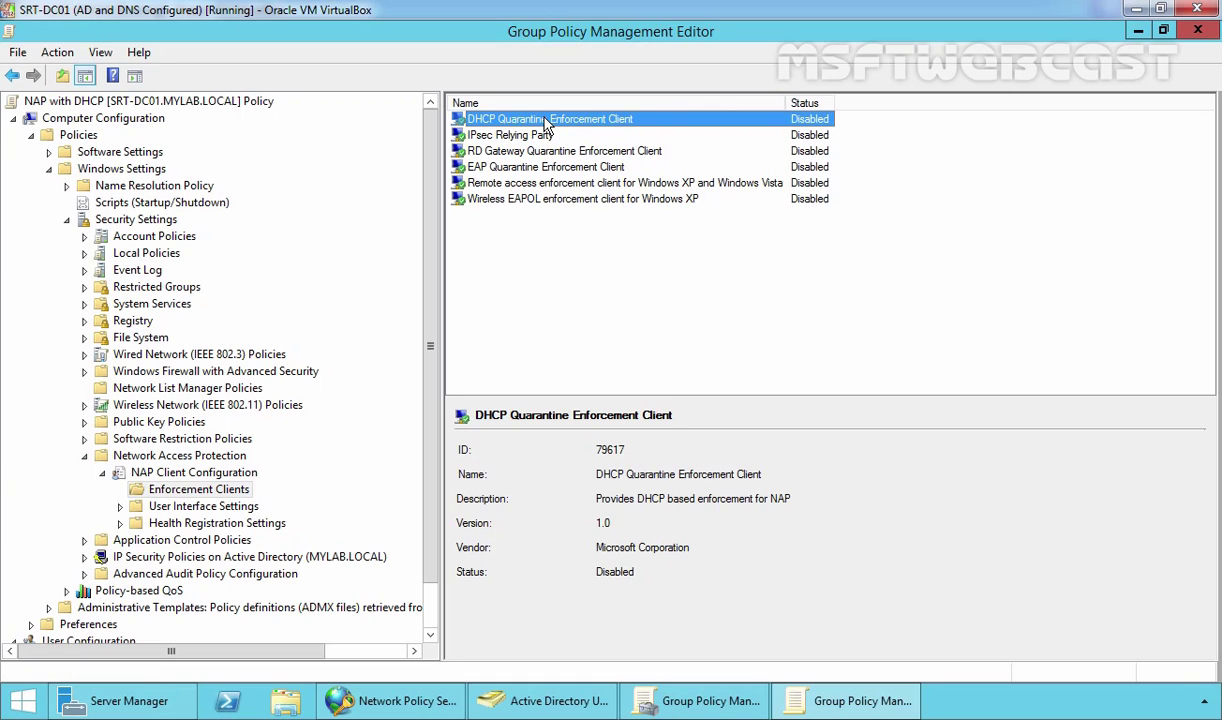
{"action": "double_click", "coordinate": [547, 120]}
{"action": "left_click", "coordinate": [451, 259]}
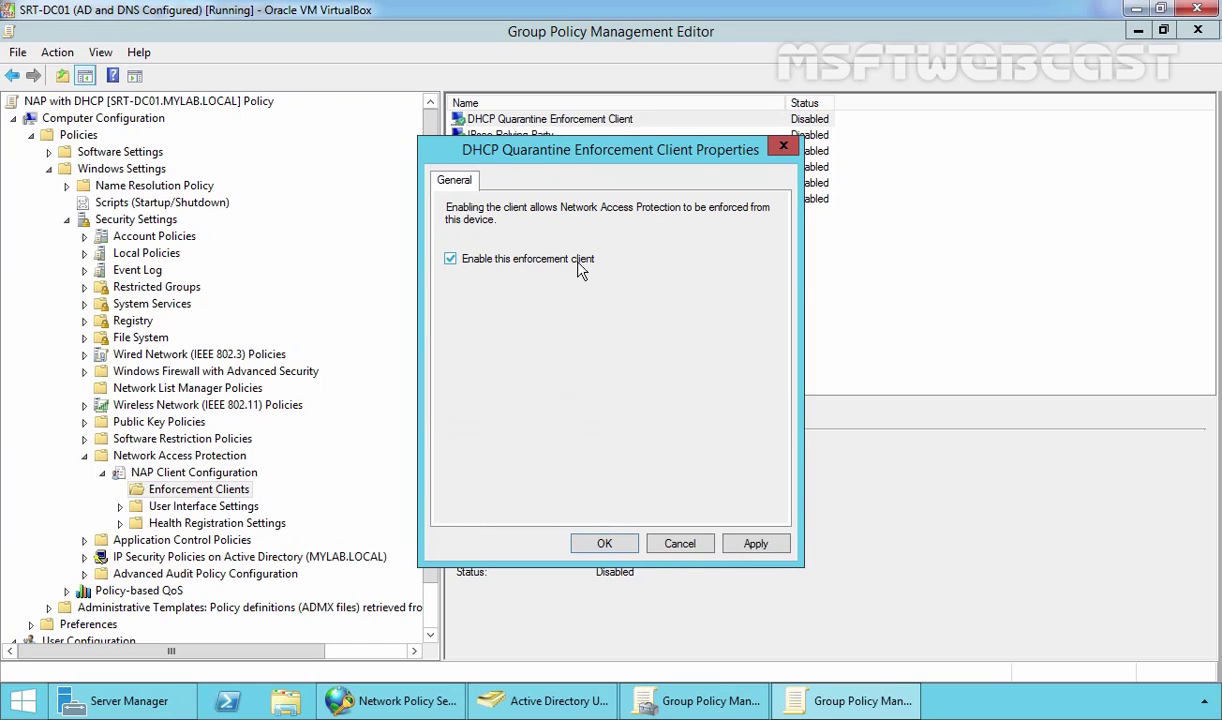
{"action": "left_click", "coordinate": [740, 540]}
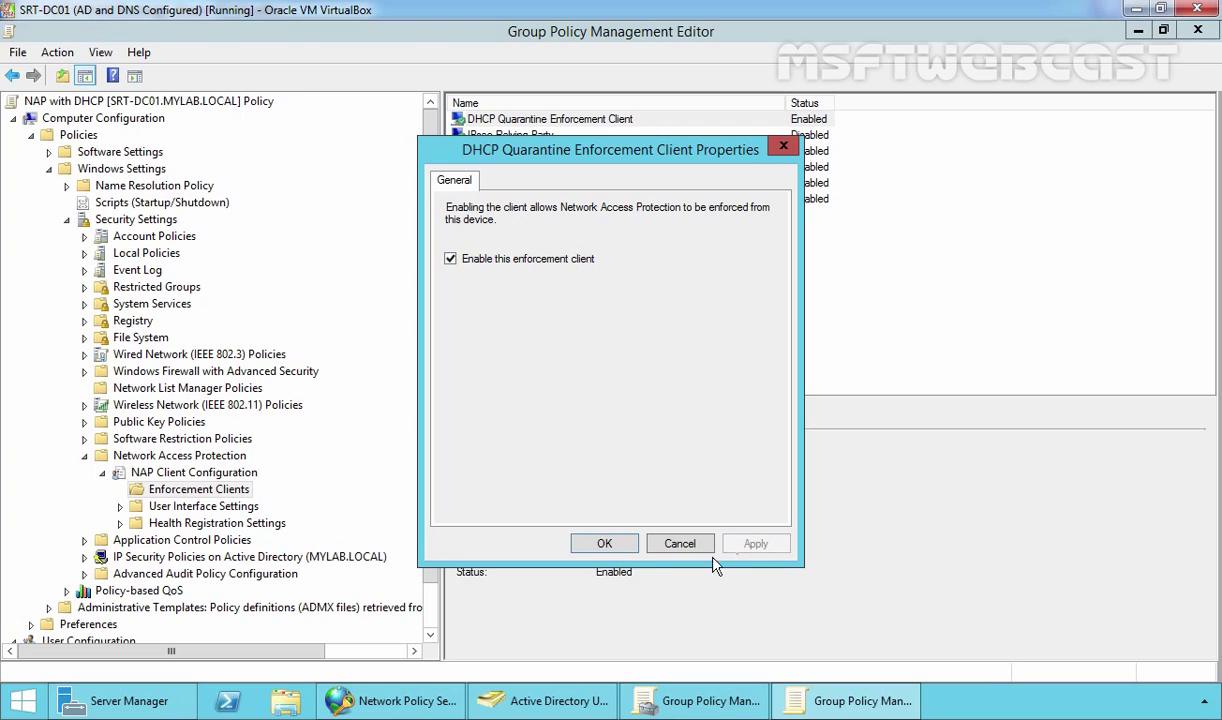
{"action": "left_click", "coordinate": [603, 543]}
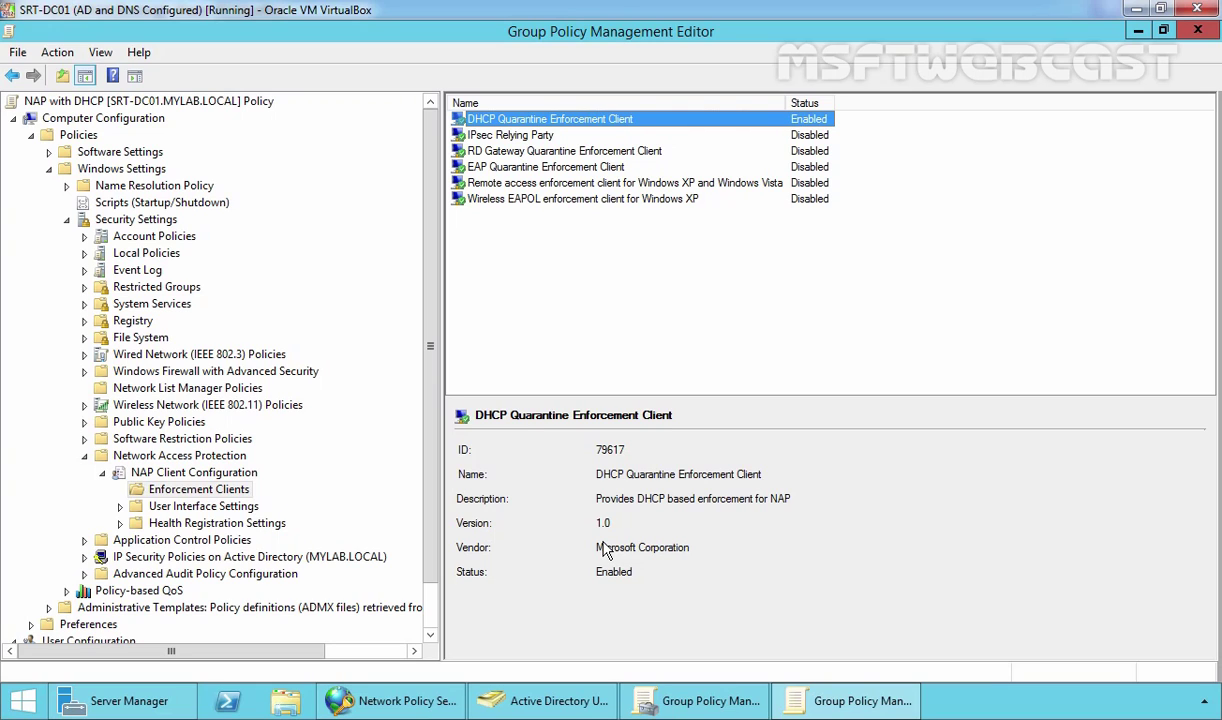
Step: Define Automatic startup for the Network Access Protection Agent service under System Services
{"action": "left_click", "coordinate": [153, 303]}
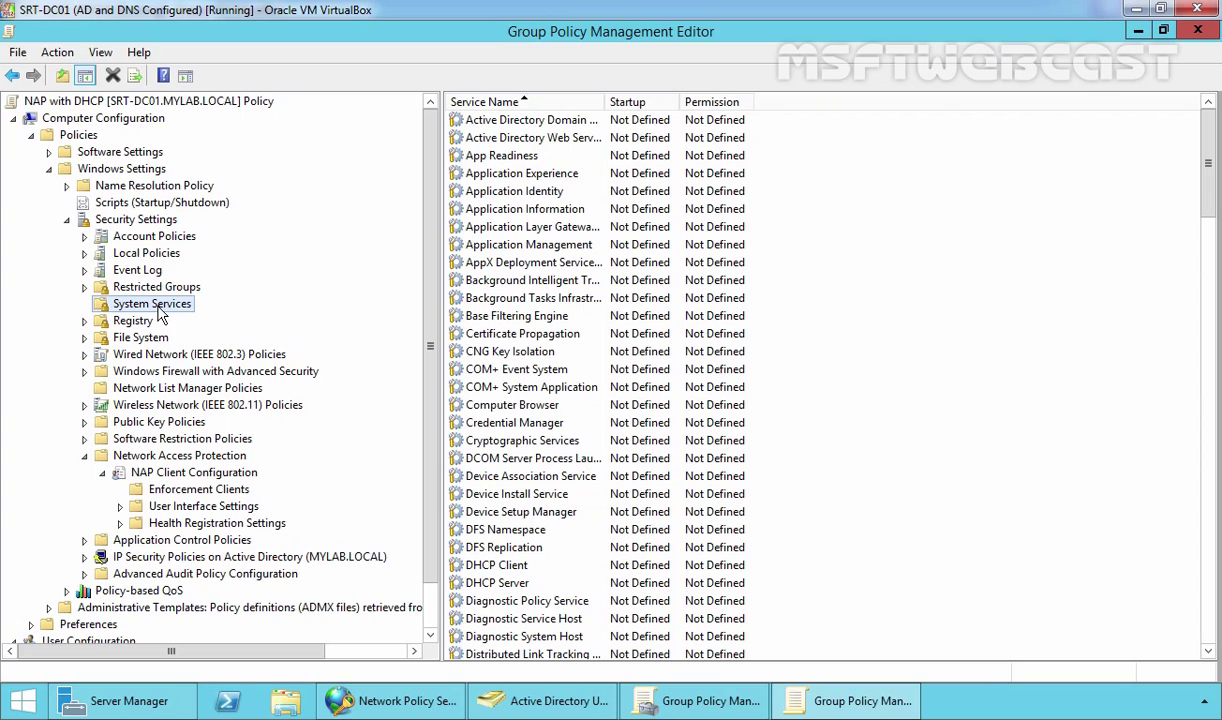
{"action": "left_click", "coordinate": [465, 588]}
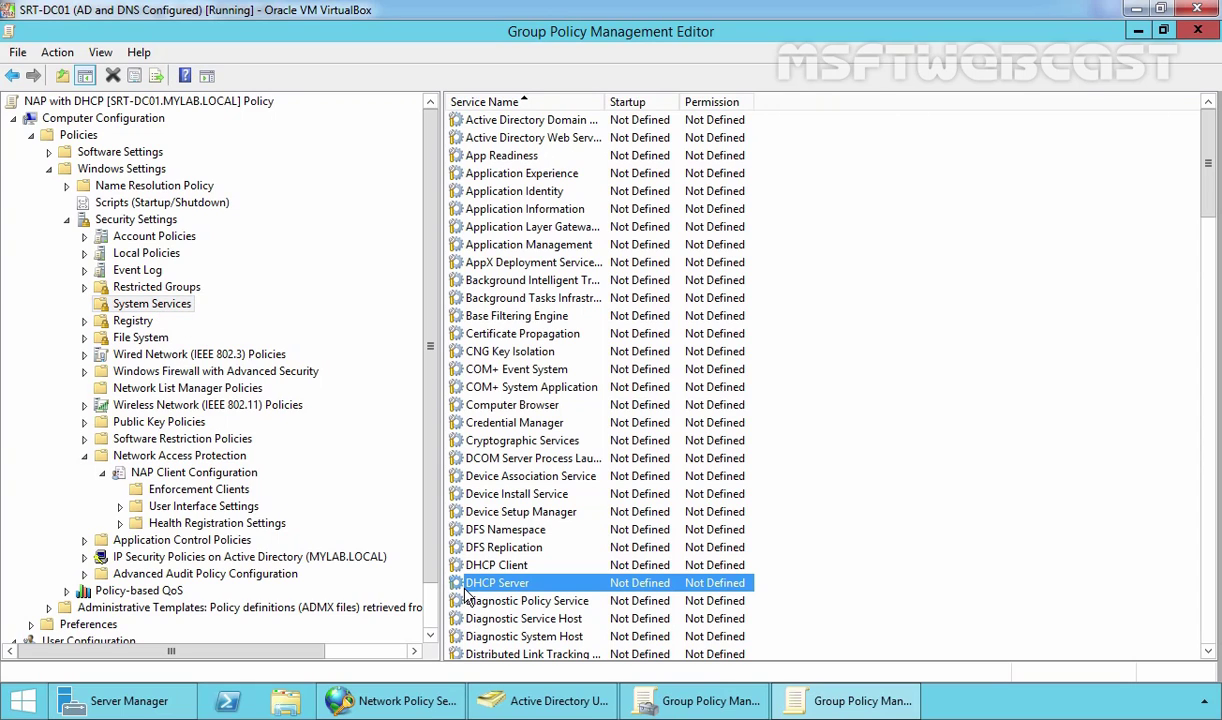
{"action": "scroll", "coordinate": [465, 590], "scroll_direction": "down", "scroll_amount": 20}
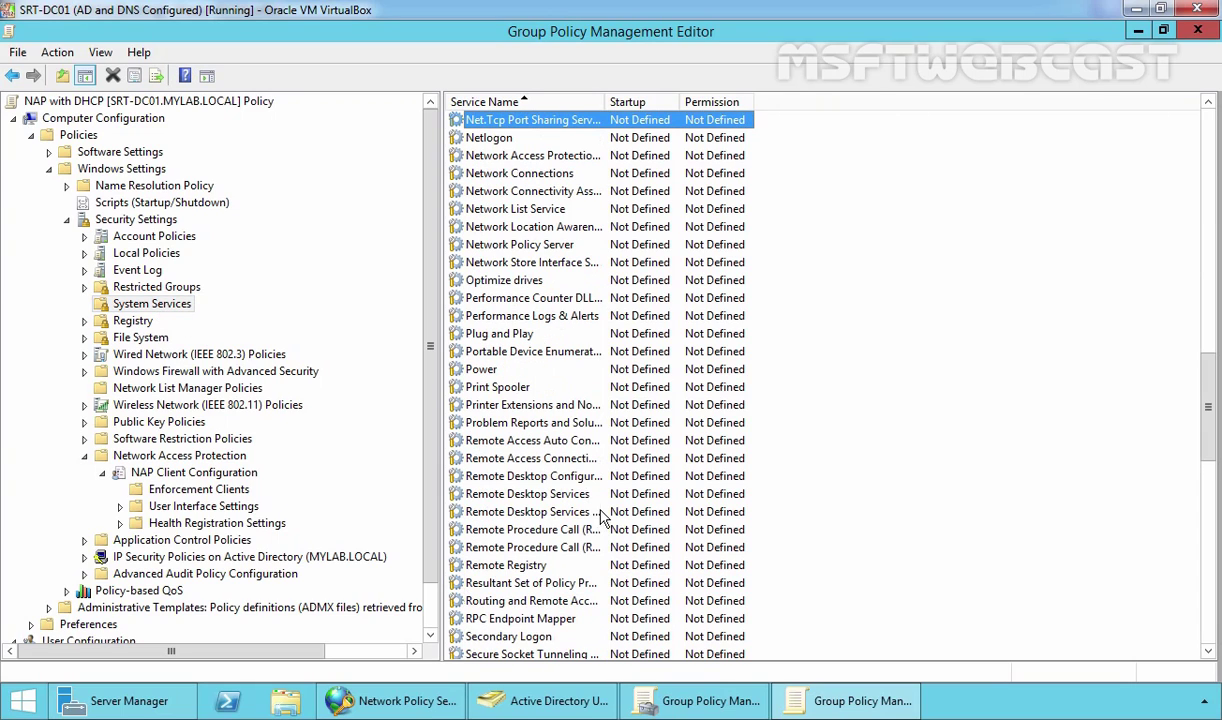
{"action": "left_click", "coordinate": [545, 157]}
{"action": "double_click", "coordinate": [548, 157]}
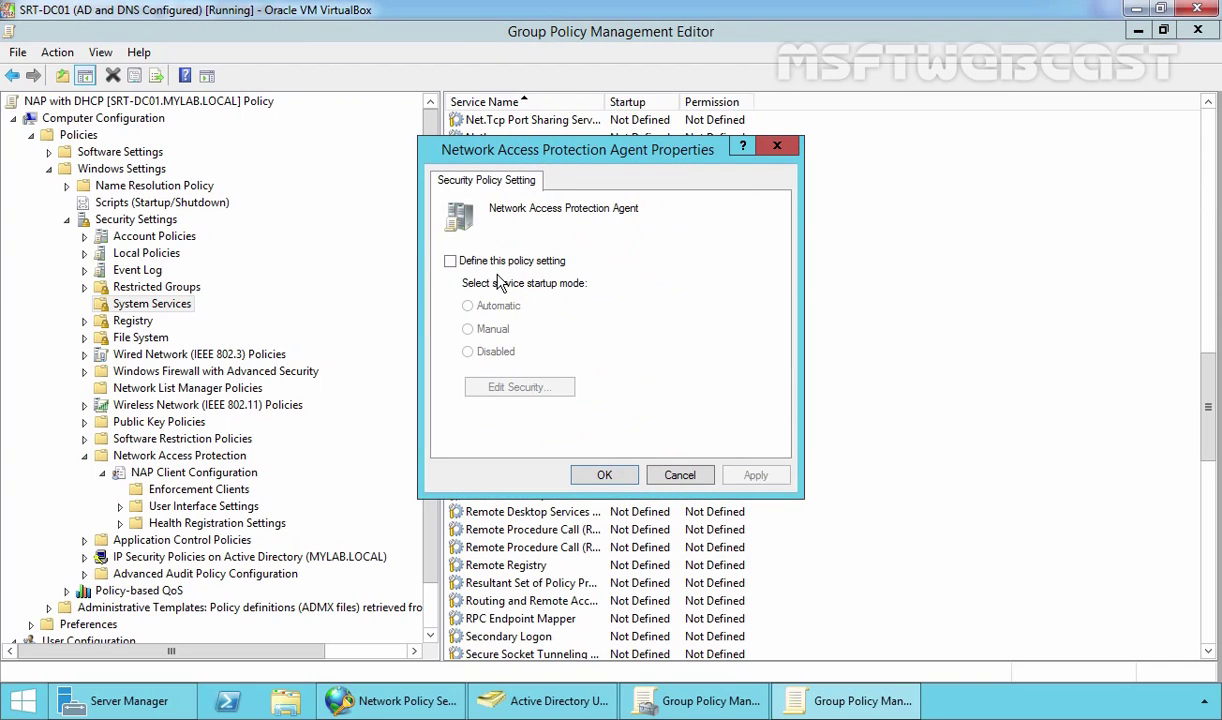
{"action": "left_click", "coordinate": [451, 261]}
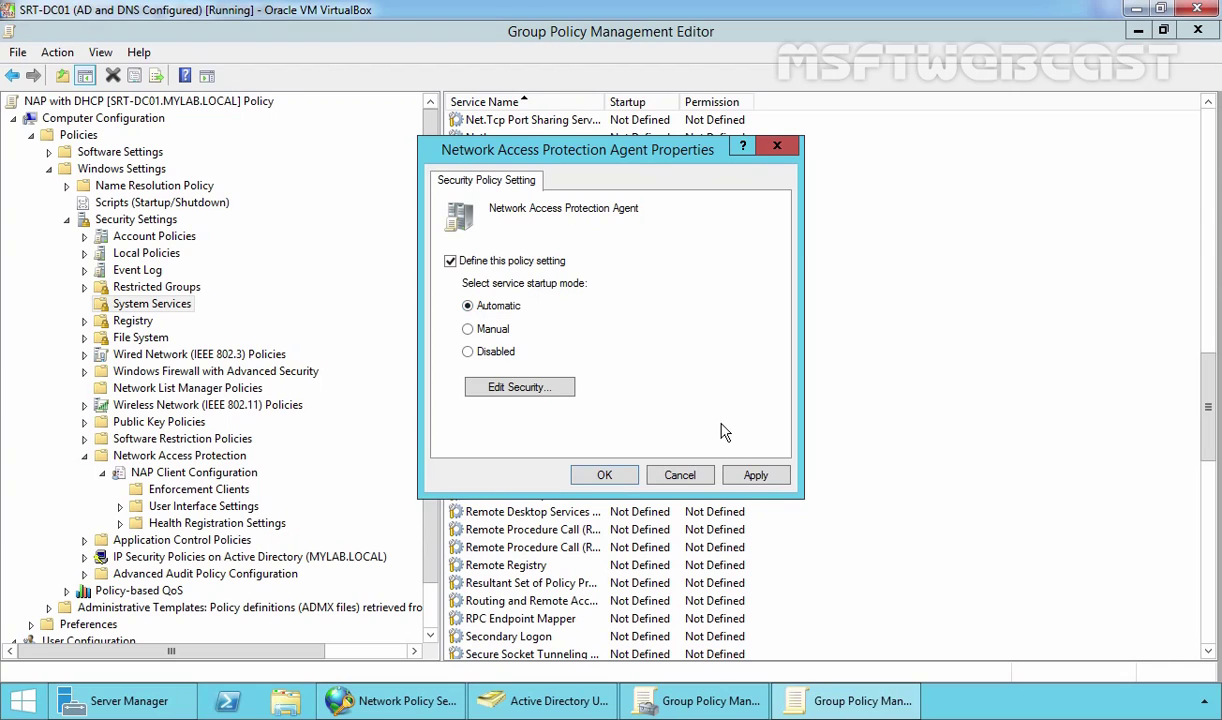
{"action": "left_click", "coordinate": [752, 476]}
{"action": "left_click", "coordinate": [604, 476]}
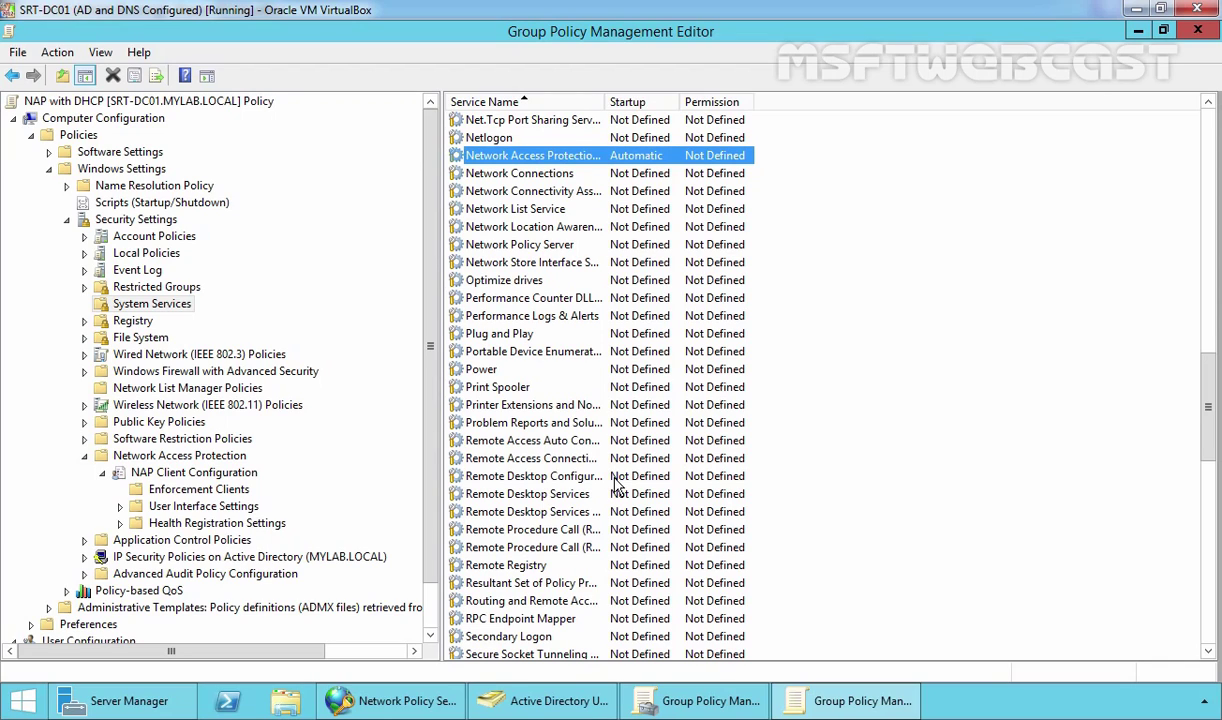
{"action": "left_click", "coordinate": [41, 141]}
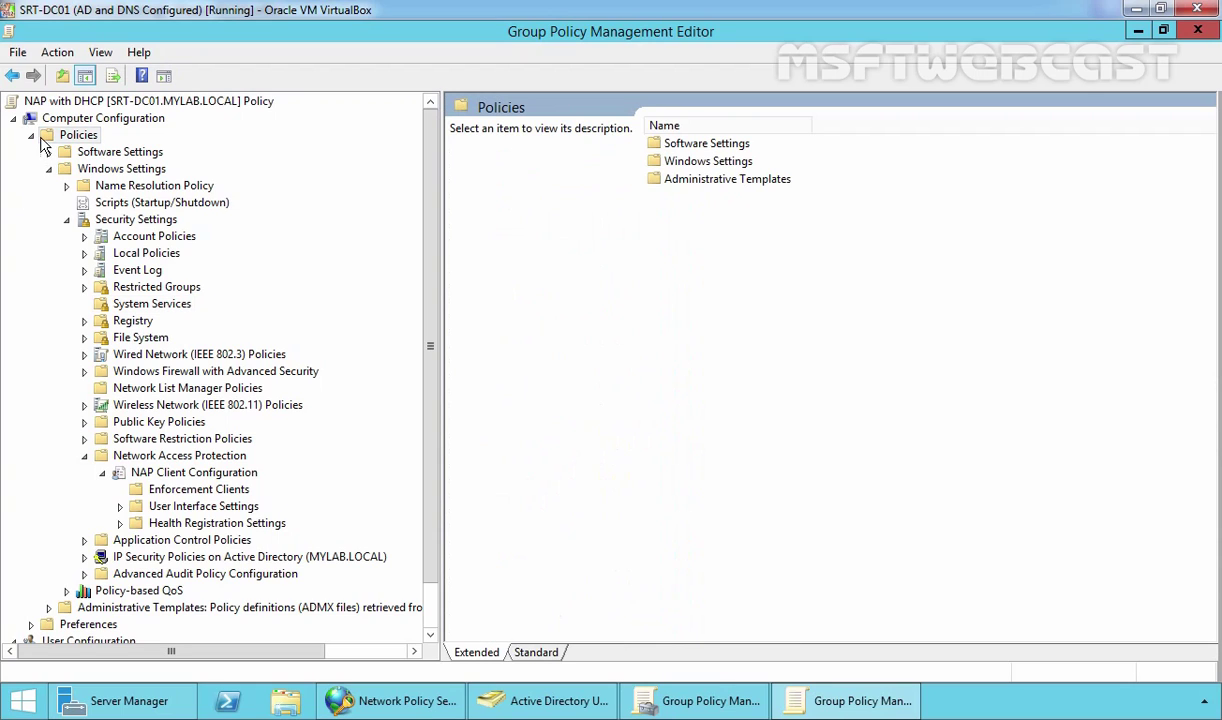
Step: Navigate to Administrative Templates > Windows Components > Security Center
{"action": "left_click", "coordinate": [35, 137]}
{"action": "left_click", "coordinate": [35, 137]}
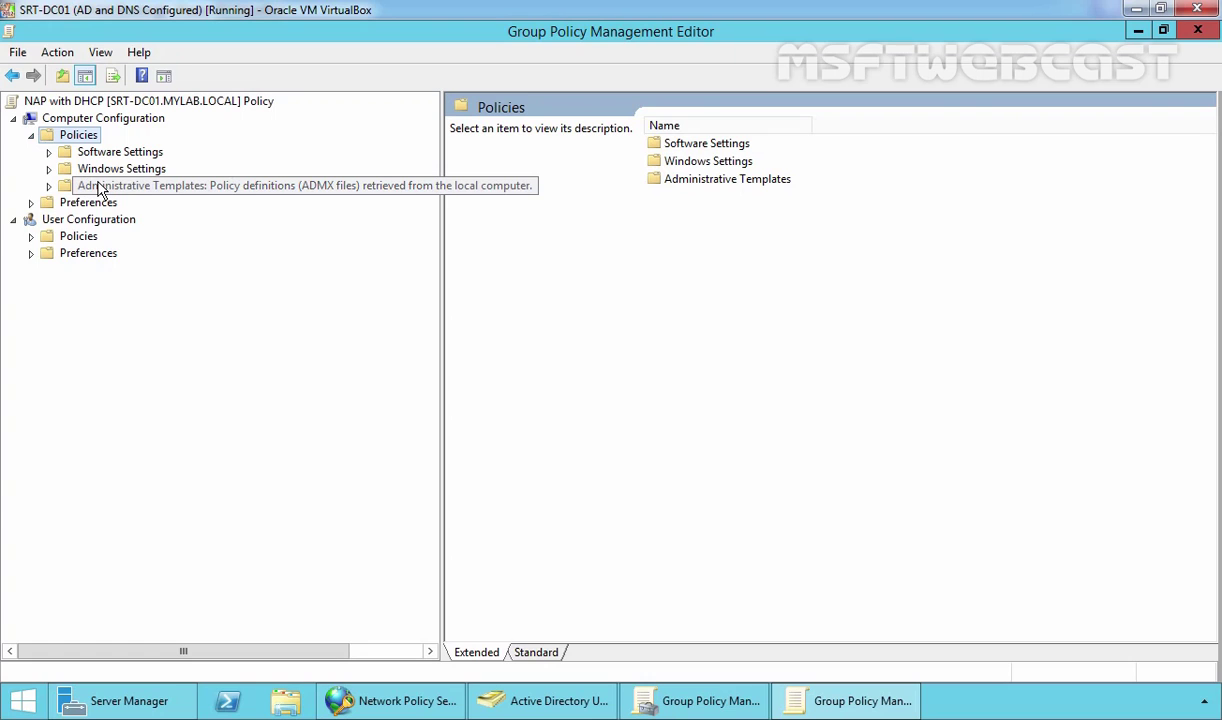
{"action": "double_click", "coordinate": [100, 187]}
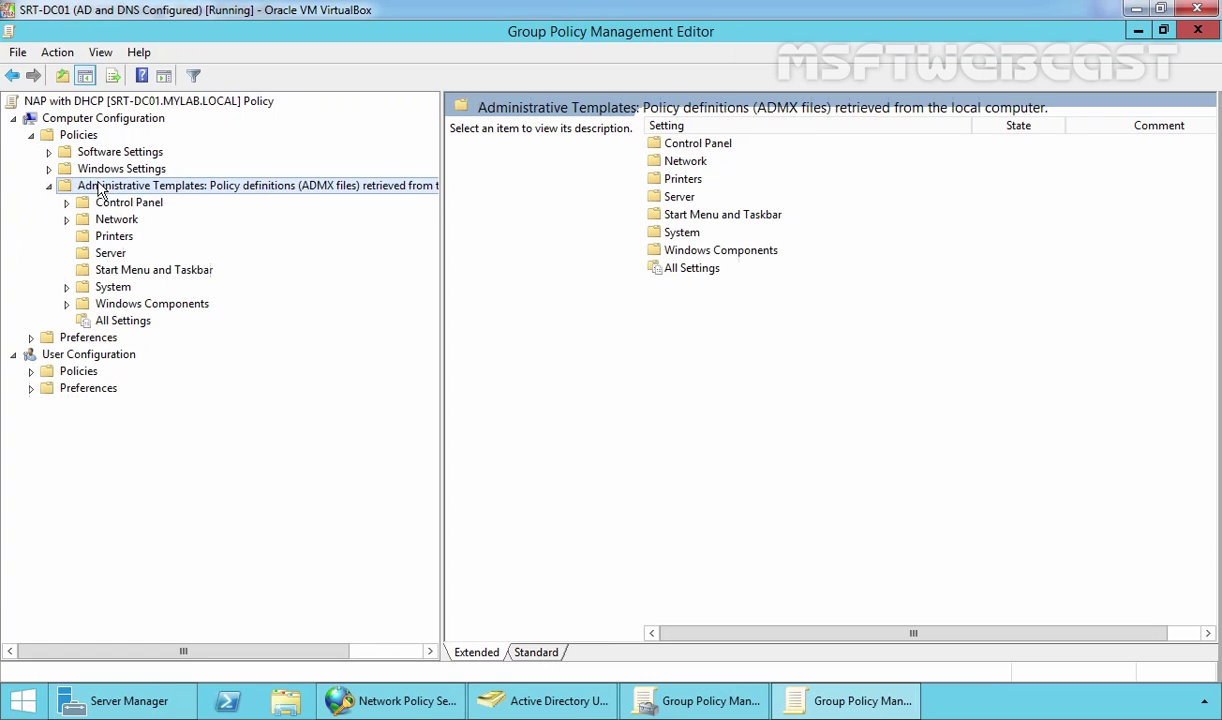
{"action": "double_click", "coordinate": [127, 304]}
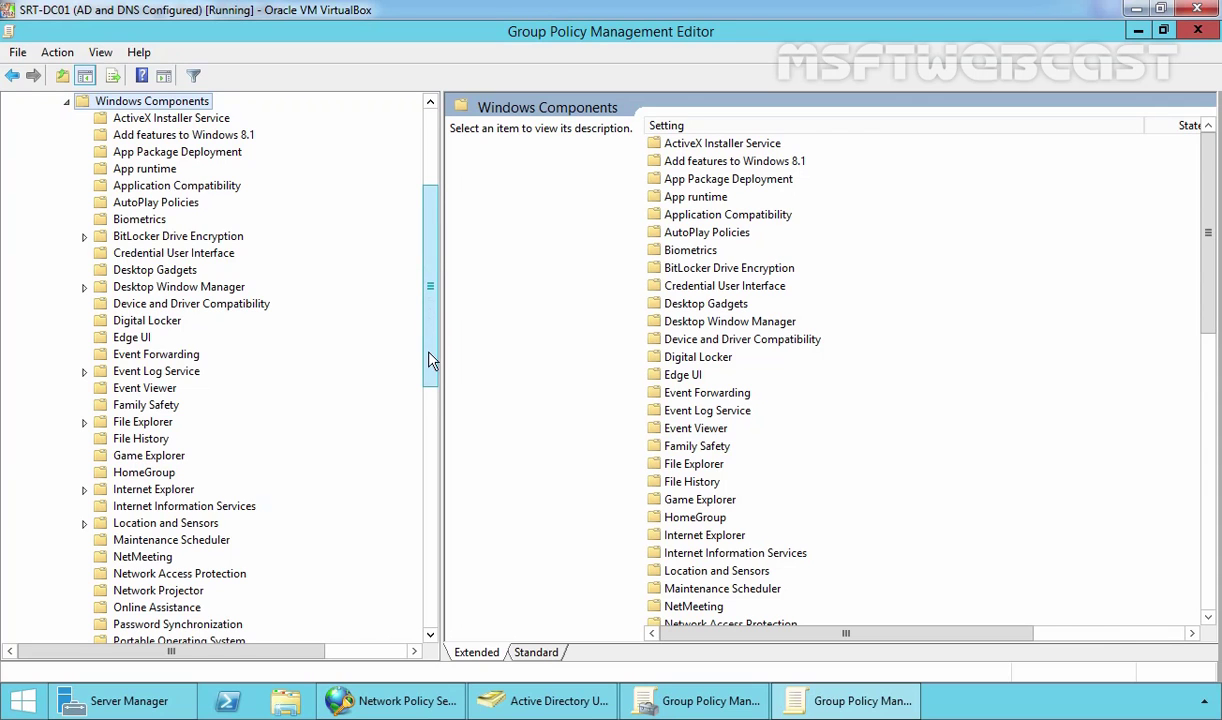
{"action": "scroll", "coordinate": [432, 393], "scroll_direction": "down", "scroll_amount": 10}
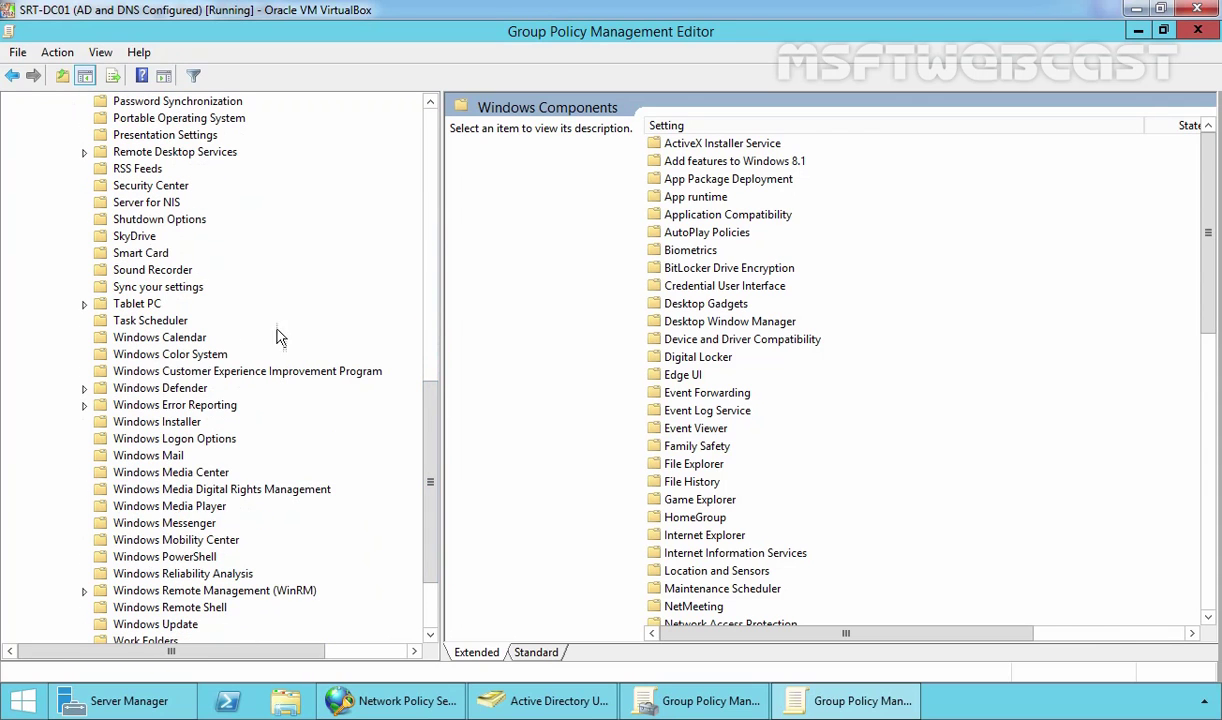
{"action": "left_click", "coordinate": [148, 186]}
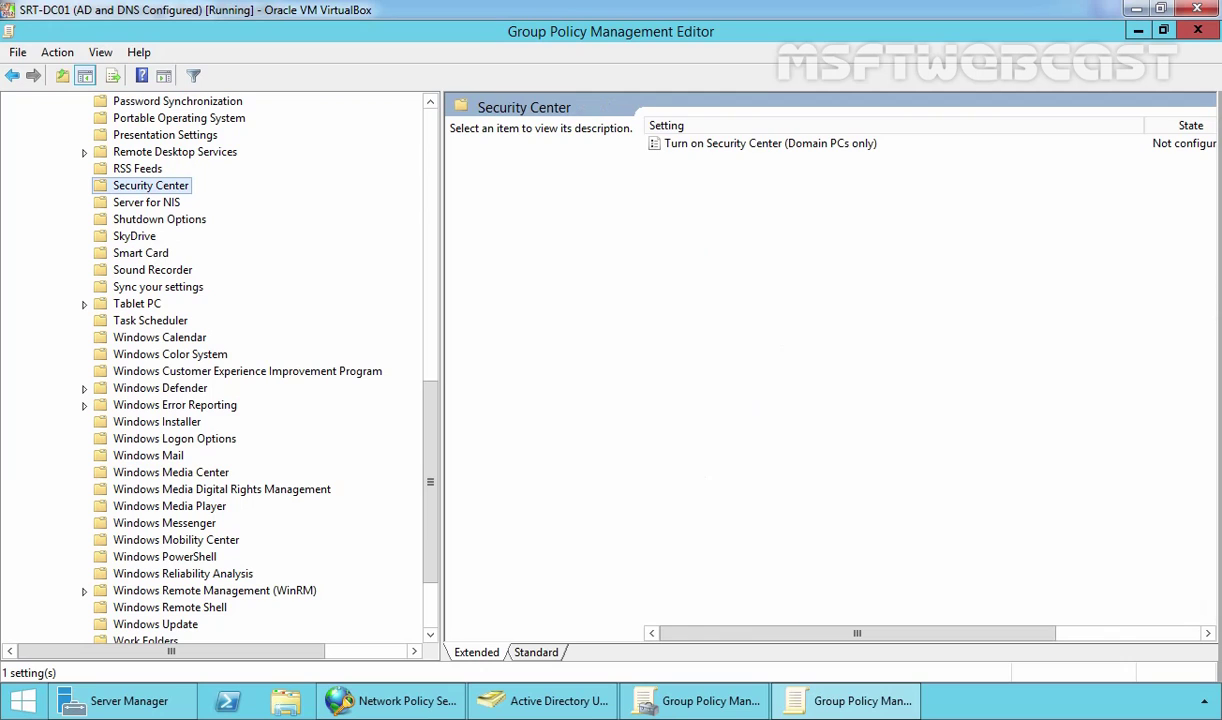
Step: Set Turn on Security Center (Domain PCs only) to Enabled and close the editor
{"action": "left_click", "coordinate": [722, 146]}
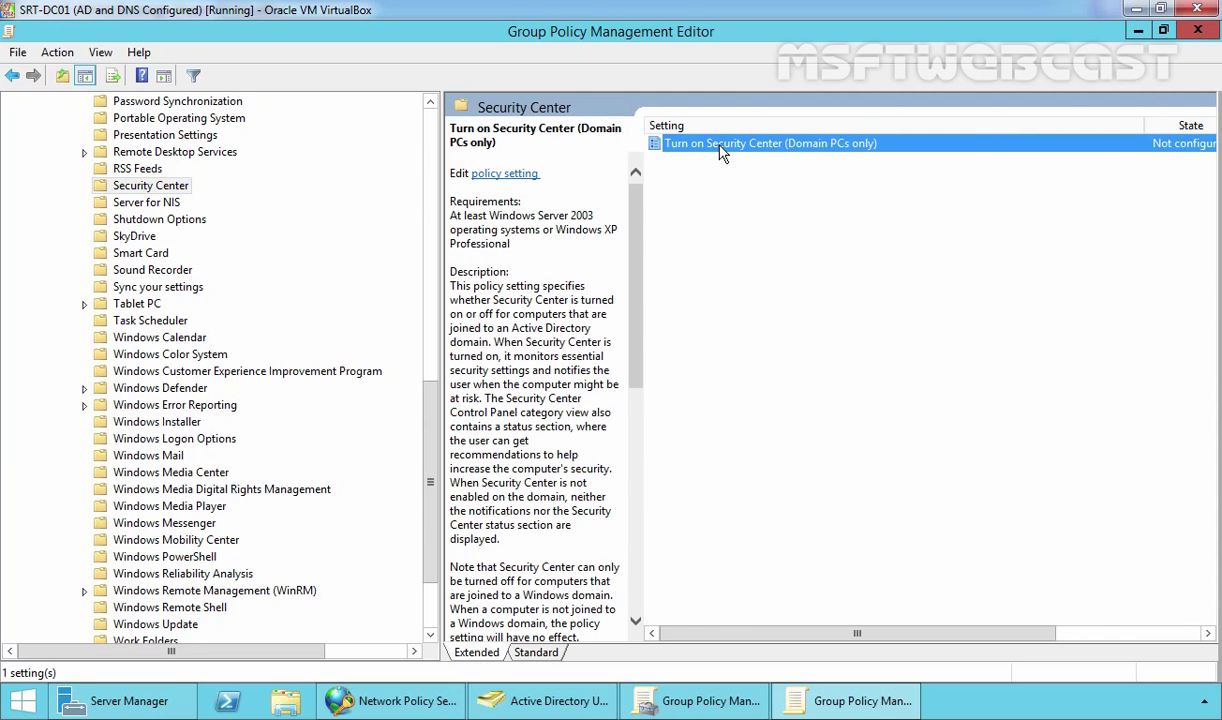
{"action": "double_click", "coordinate": [722, 146]}
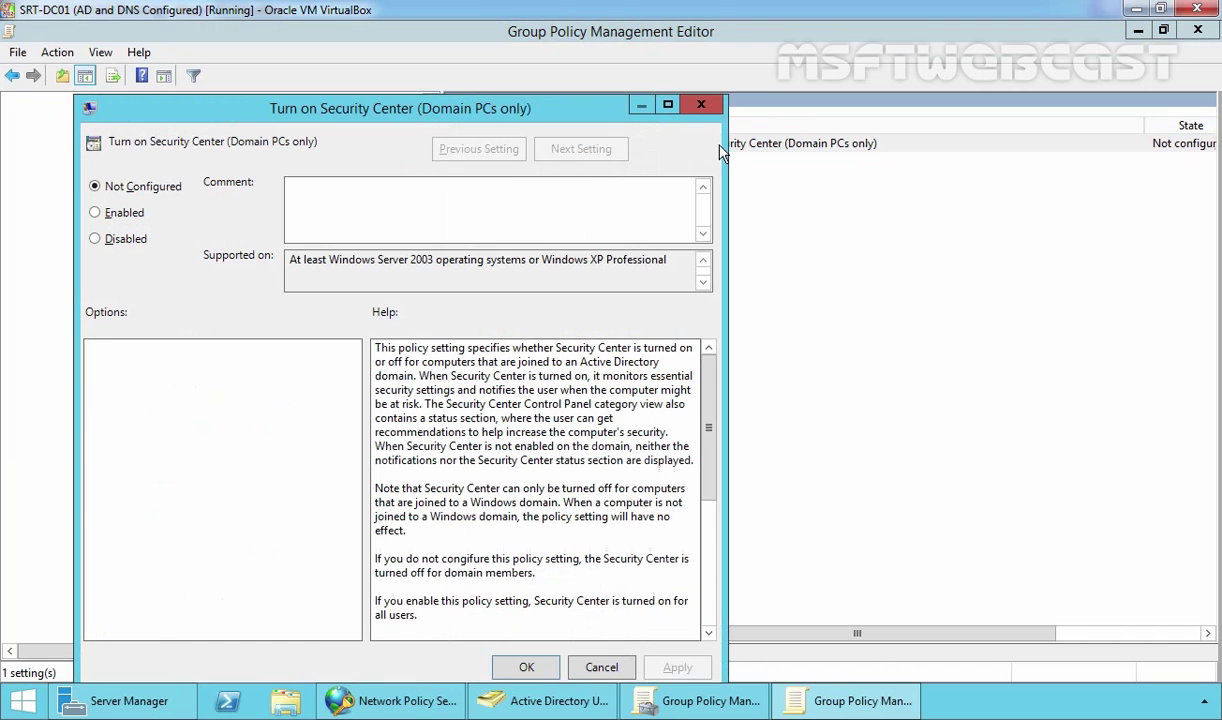
{"action": "left_click", "coordinate": [121, 212]}
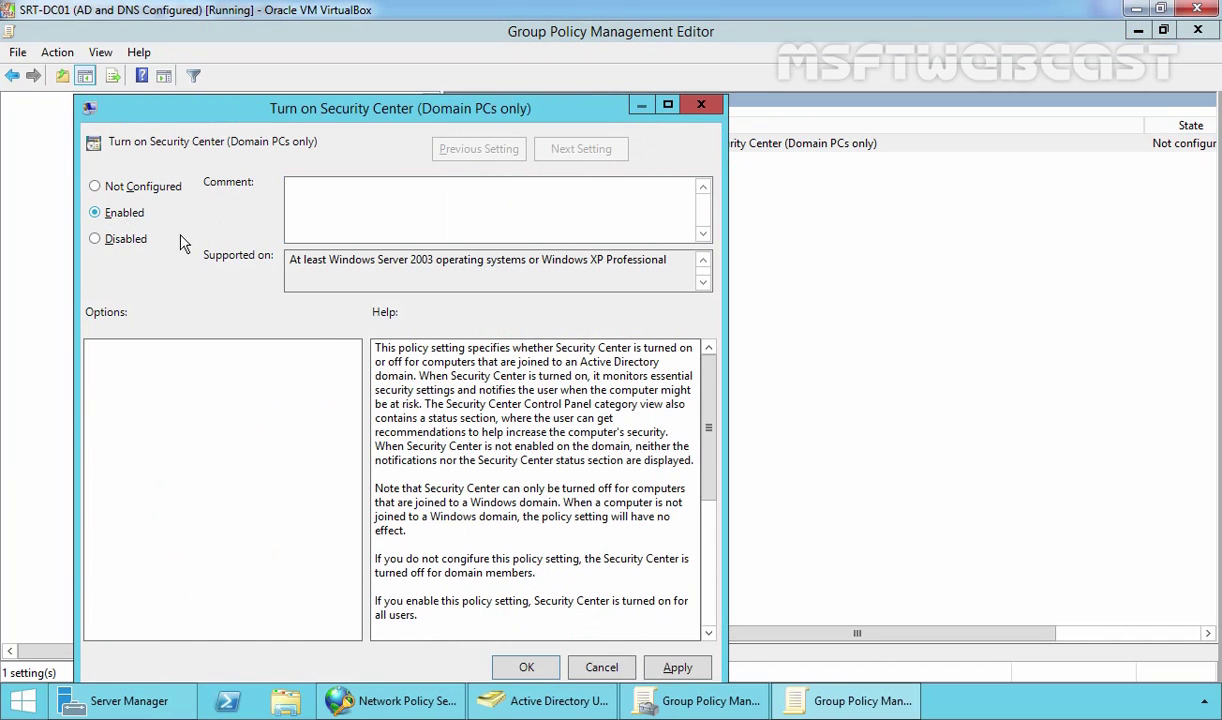
{"action": "left_click", "coordinate": [677, 667]}
{"action": "left_click", "coordinate": [526, 668]}
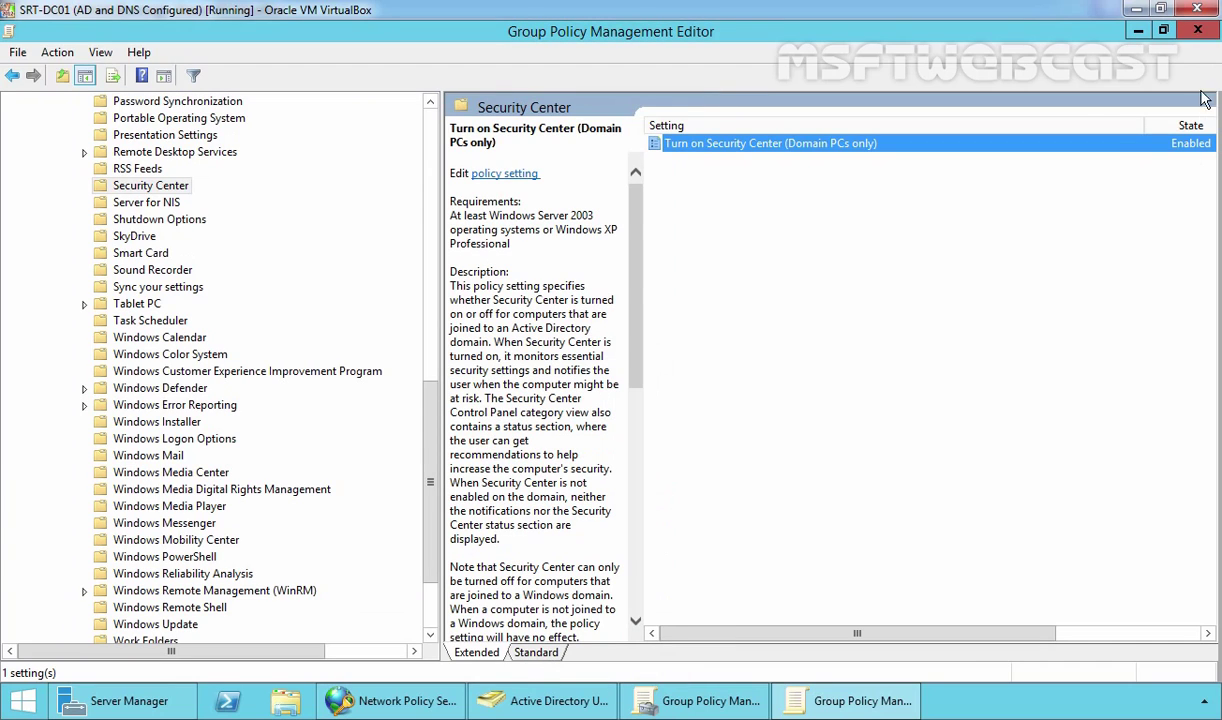
{"action": "left_click", "coordinate": [1198, 31]}
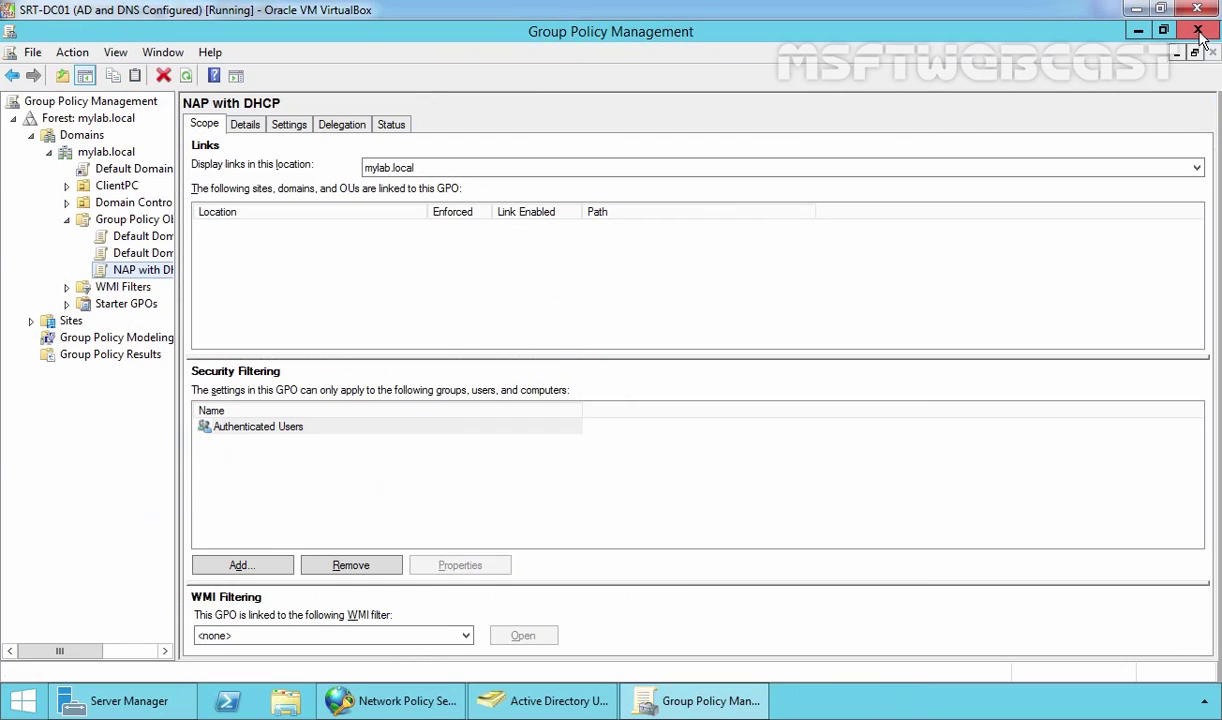
Step: Link the existing NAP with DHCP GPO to the ClientPC OU, then expand ClientPC and widen the tree pane to show it
{"action": "left_click", "coordinate": [115, 185]}
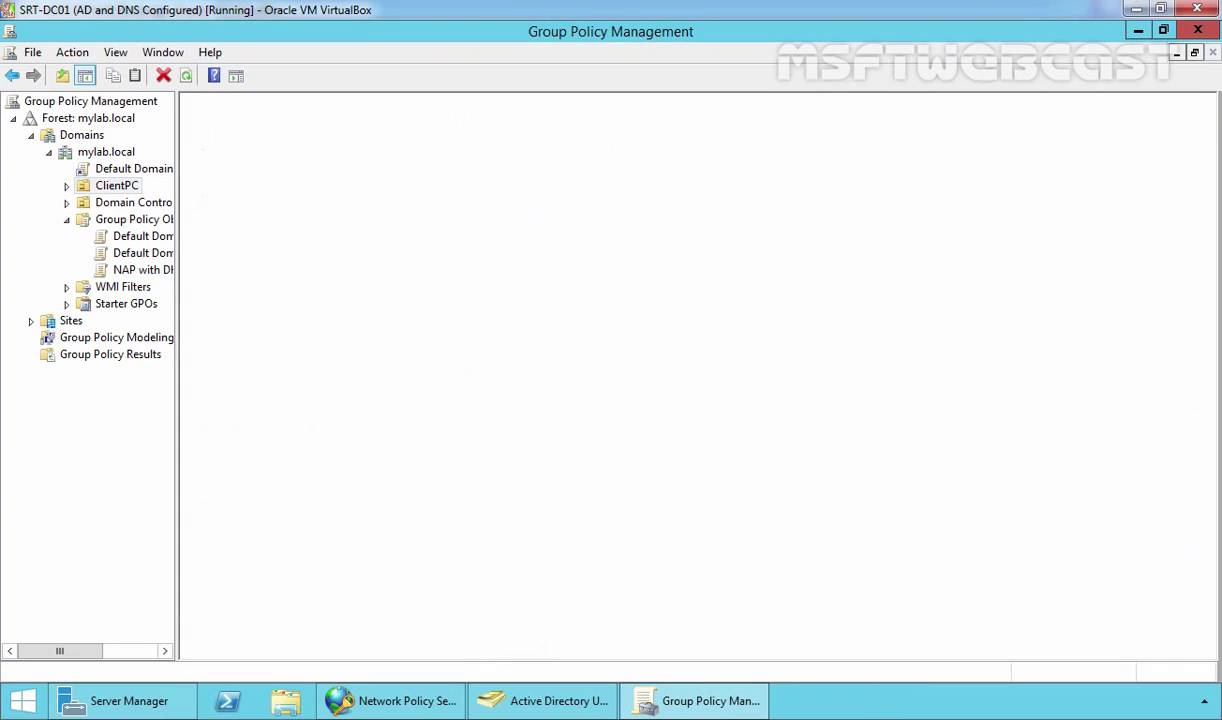
{"action": "right_click", "coordinate": [112, 189]}
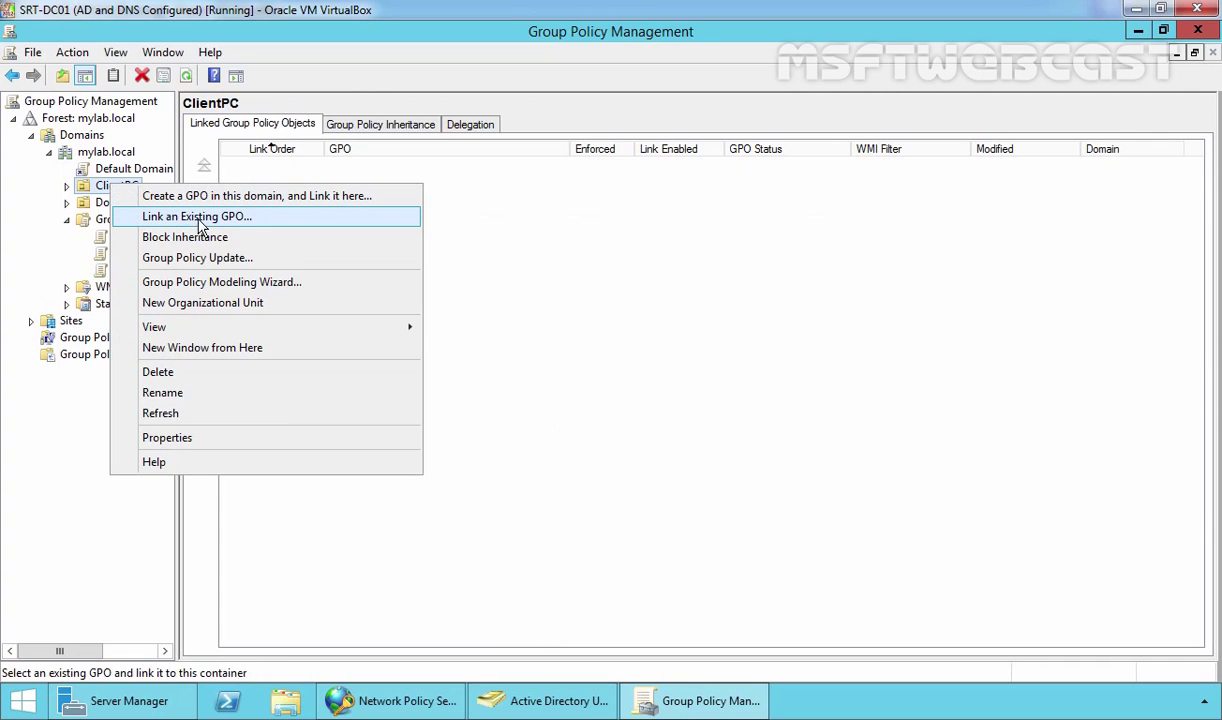
{"action": "left_click", "coordinate": [205, 219]}
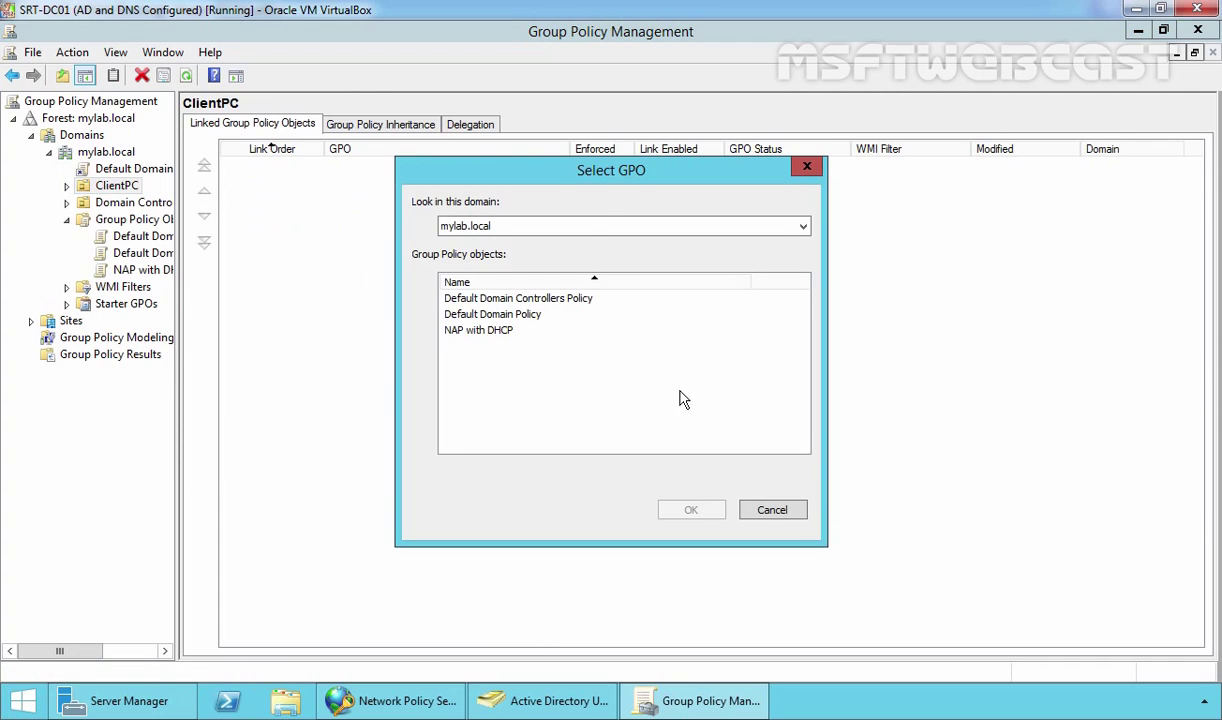
{"action": "left_click", "coordinate": [477, 335]}
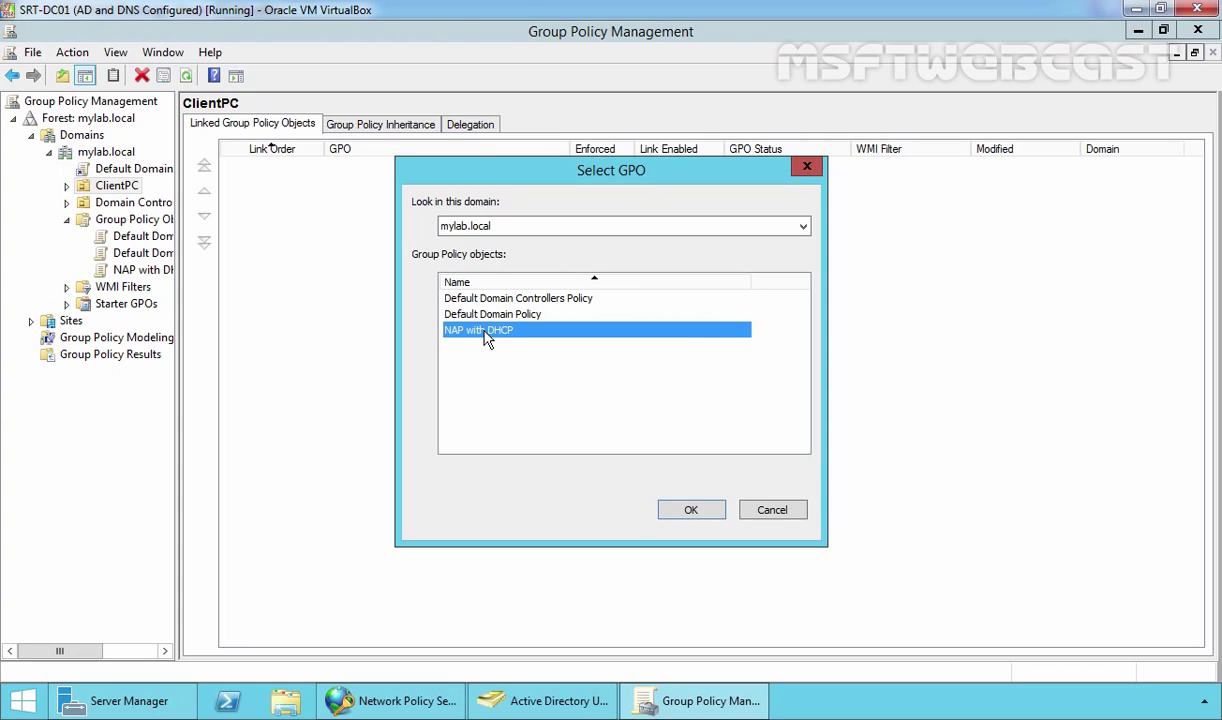
{"action": "left_click", "coordinate": [690, 512]}
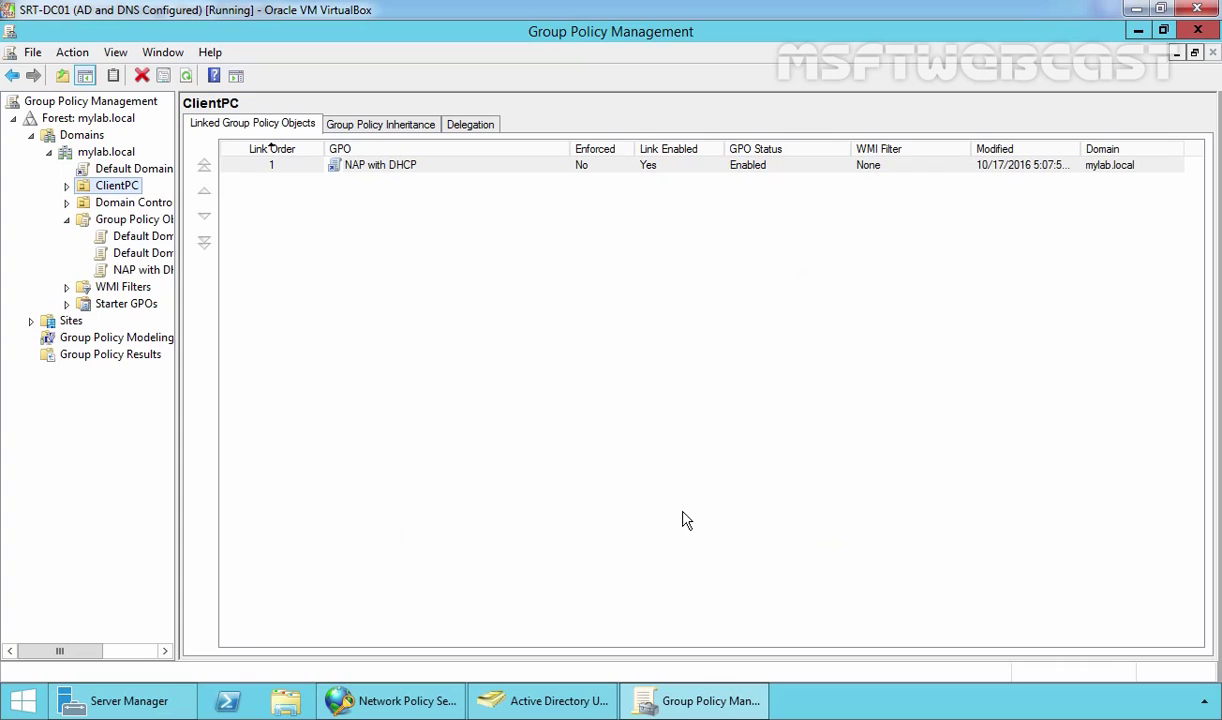
{"action": "double_click", "coordinate": [120, 187]}
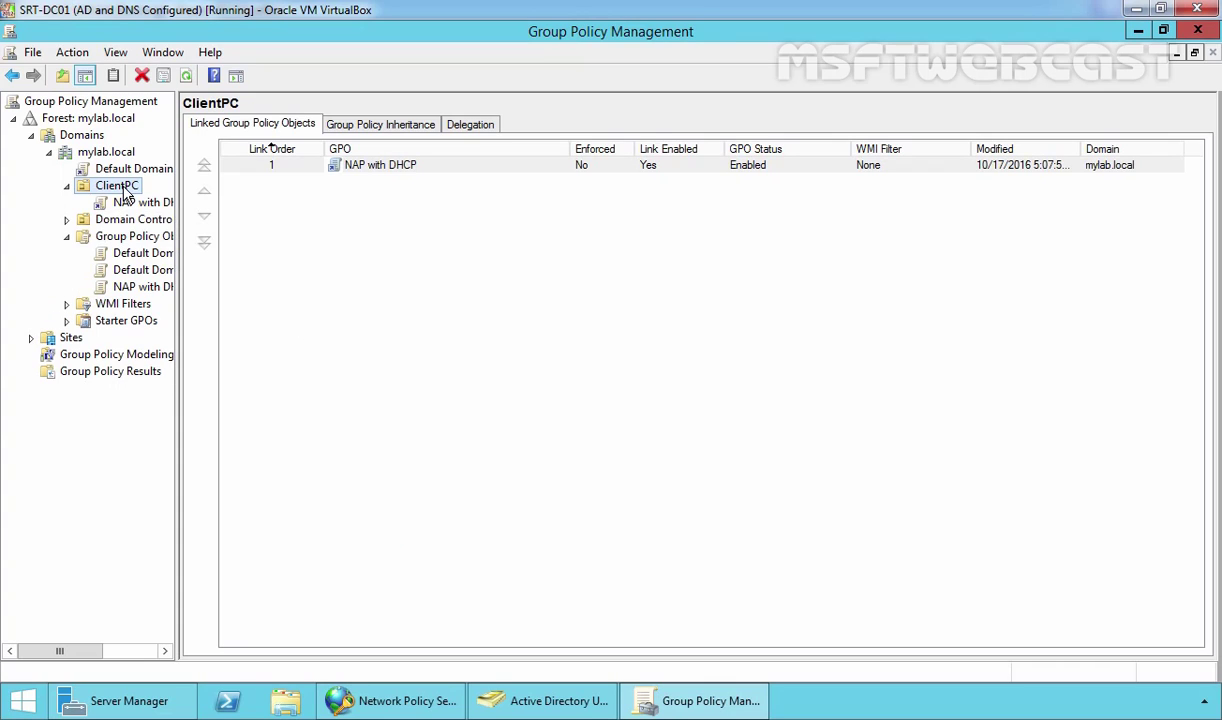
{"action": "left_click_drag", "start_coordinate": [177, 242], "coordinate": [265, 252]}
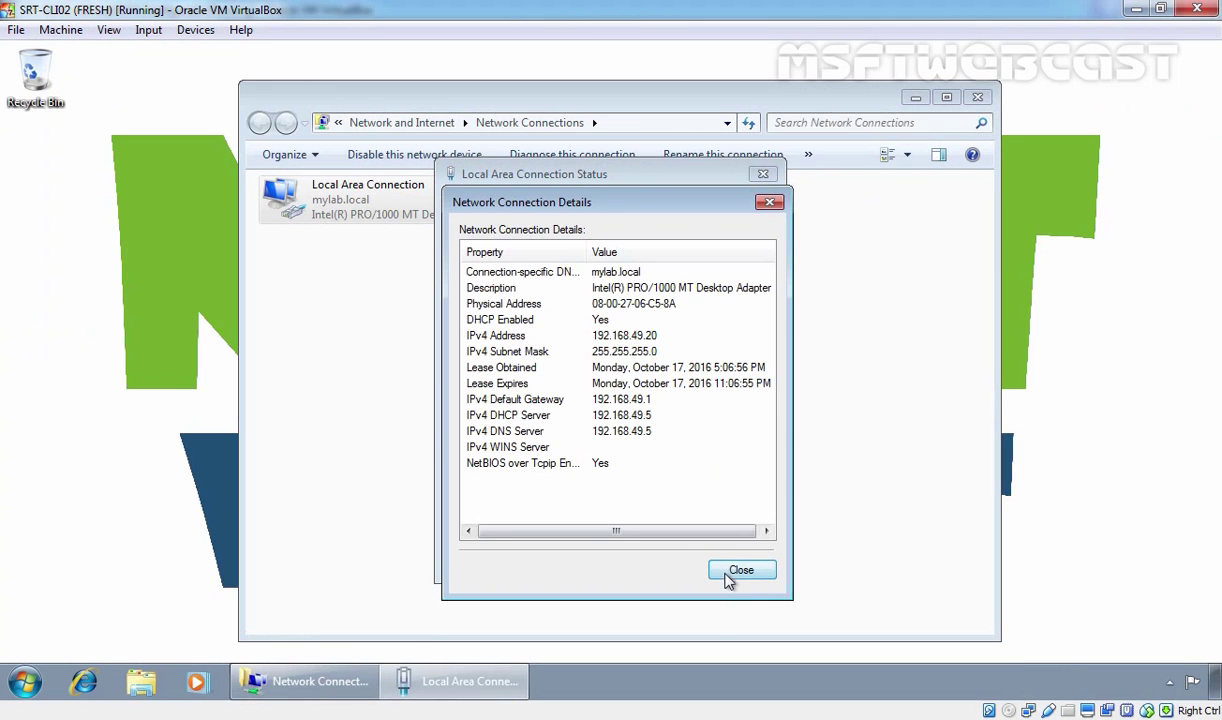
Step: Close the connection details, status and Network Connections windows
{"action": "left_click", "coordinate": [732, 568]}
{"action": "left_click", "coordinate": [735, 560]}
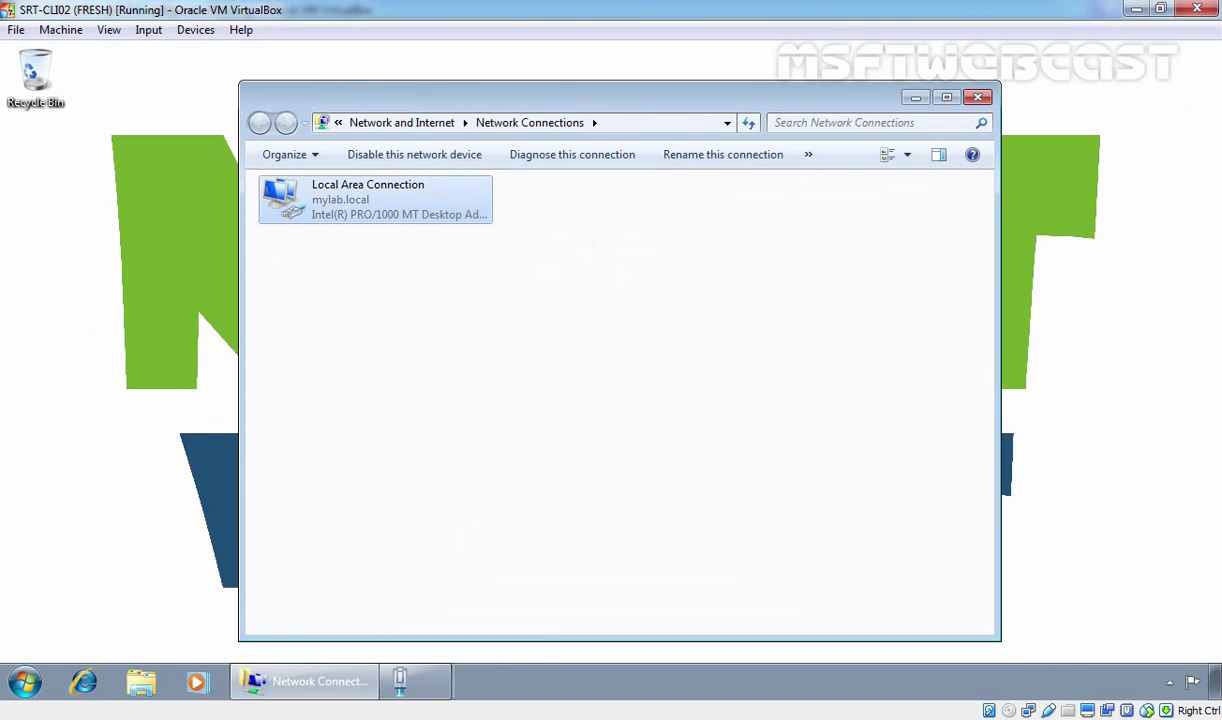
{"action": "key", "text": "alt+F4"}
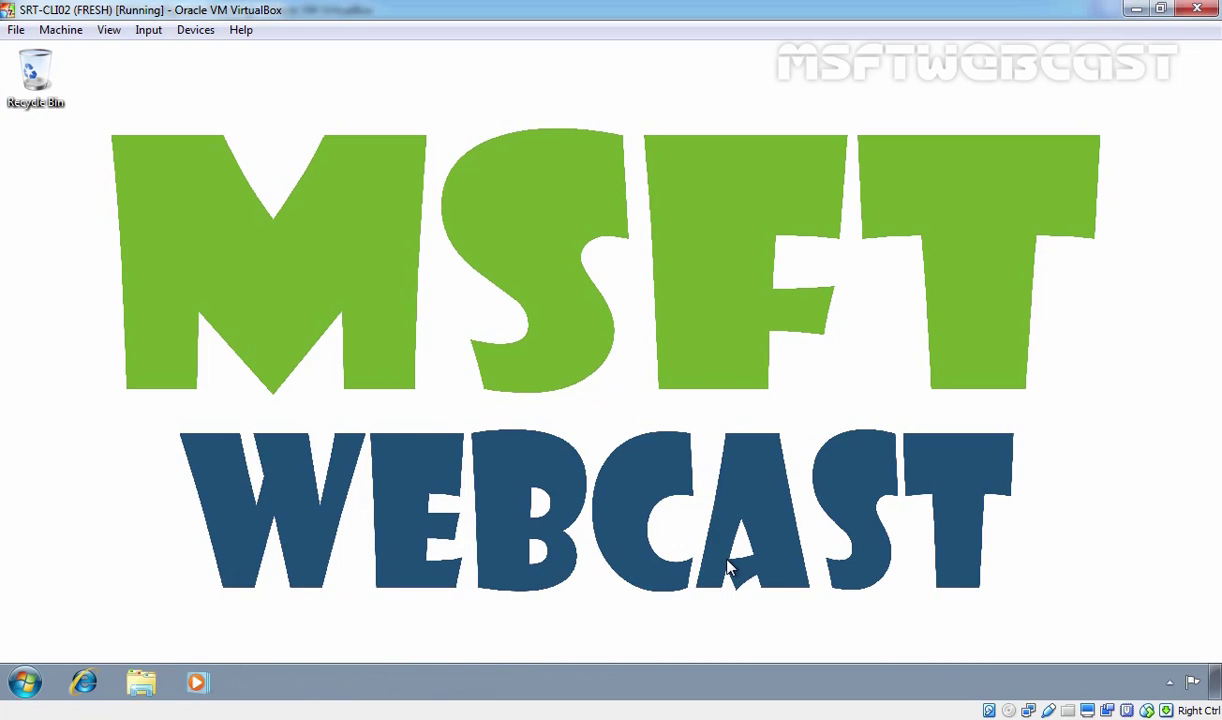
Step: Open a command prompt through Run and execute gpupdate /force
{"action": "key", "text": "super+r"}
{"action": "type", "text": "cmd"}
{"action": "key", "text": "Return"}
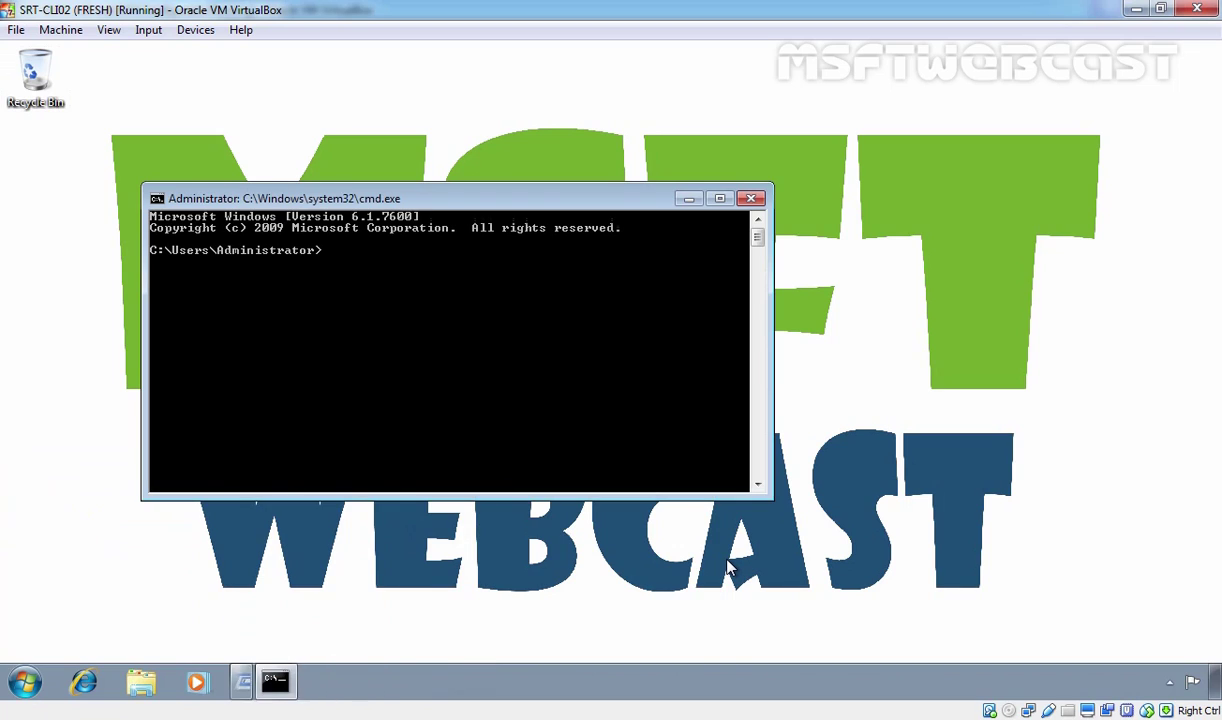
{"action": "type", "text": "gpup"}
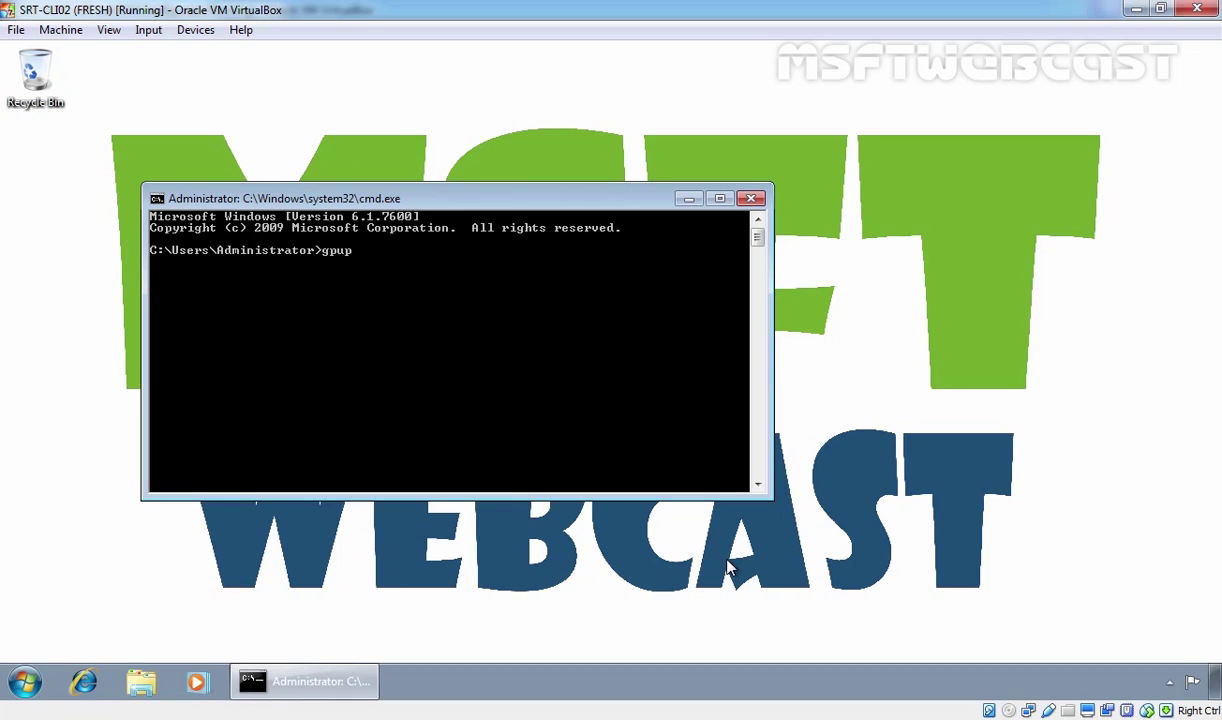
{"action": "type", "text": "date /force"}
{"action": "key", "text": "Return"}
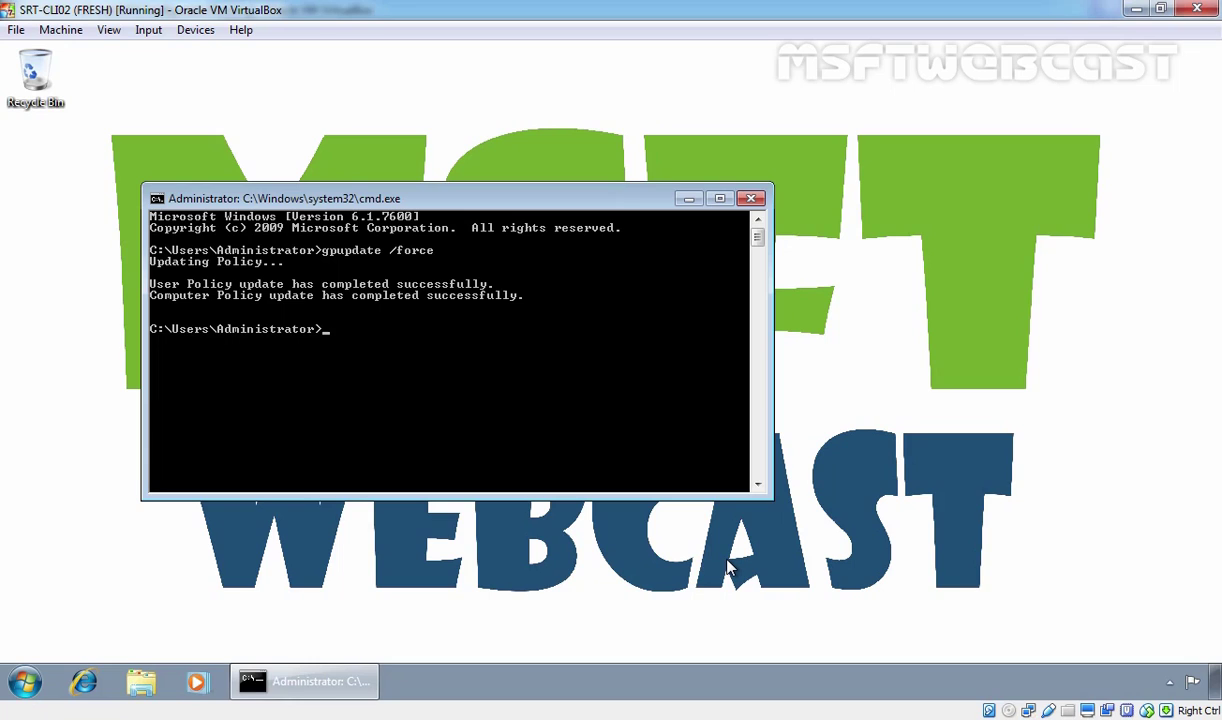
Step: Close the command prompt and restart the computer
{"action": "key", "text": "alt+space"}
{"action": "key", "text": "c"}
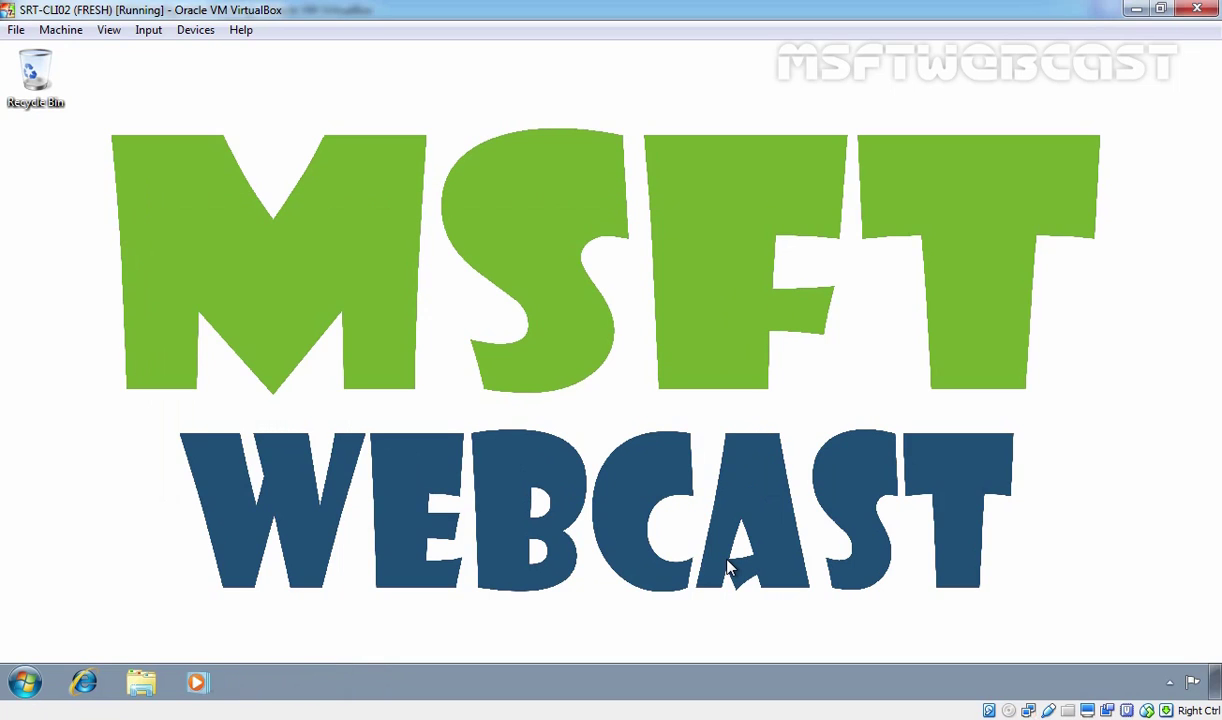
{"action": "key", "text": "alt+F4"}
{"action": "key", "text": "r"}
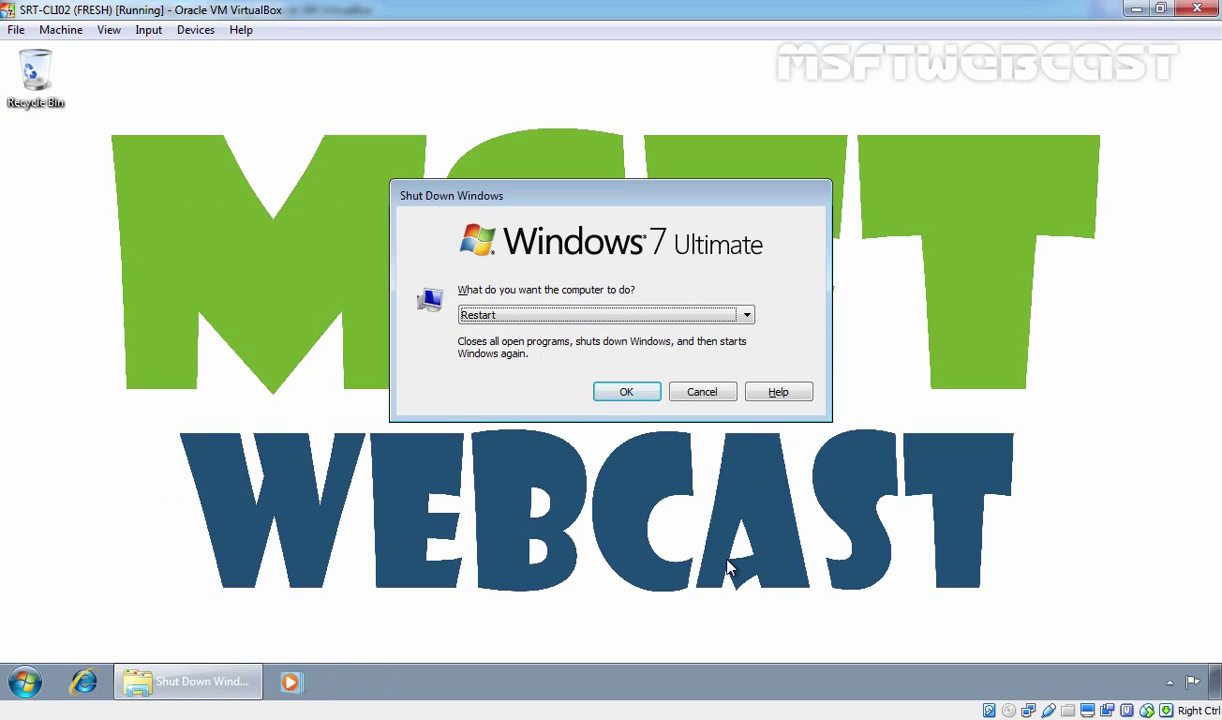
{"action": "key", "text": "Return"}
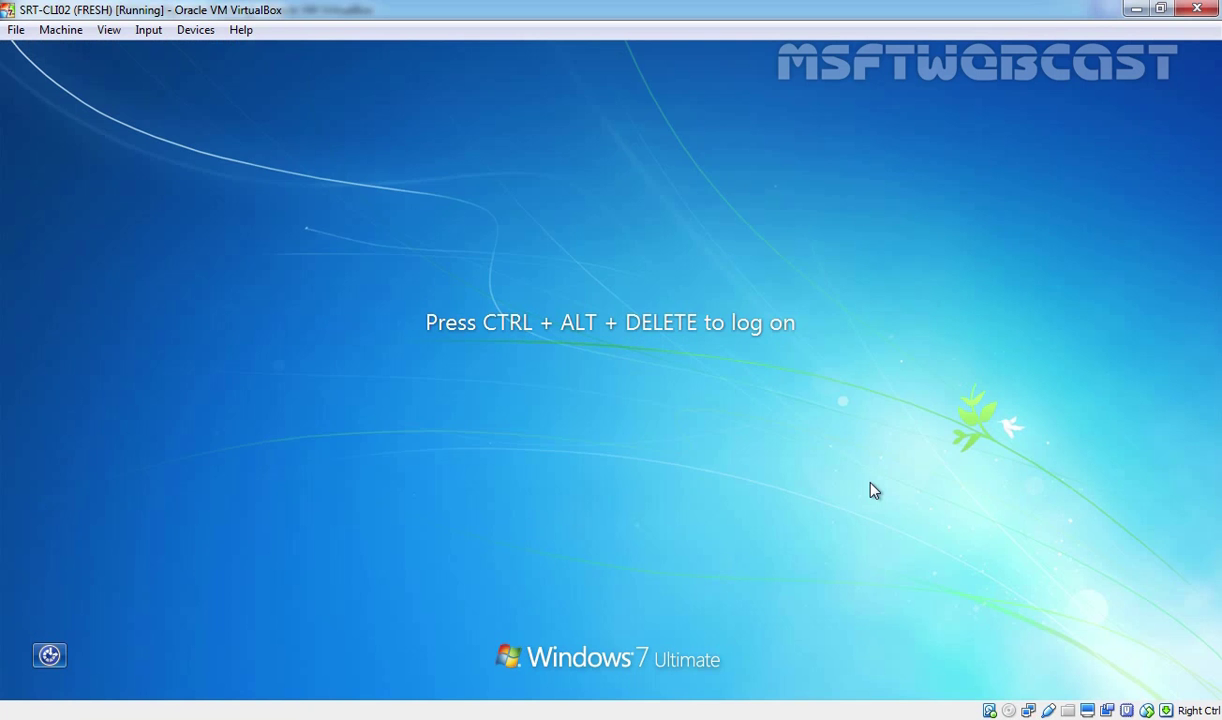
Step: Sign back in as administrator with the account password
{"action": "key", "text": "ctrl+alt+Delete"}
{"action": "key", "text": "Return"}
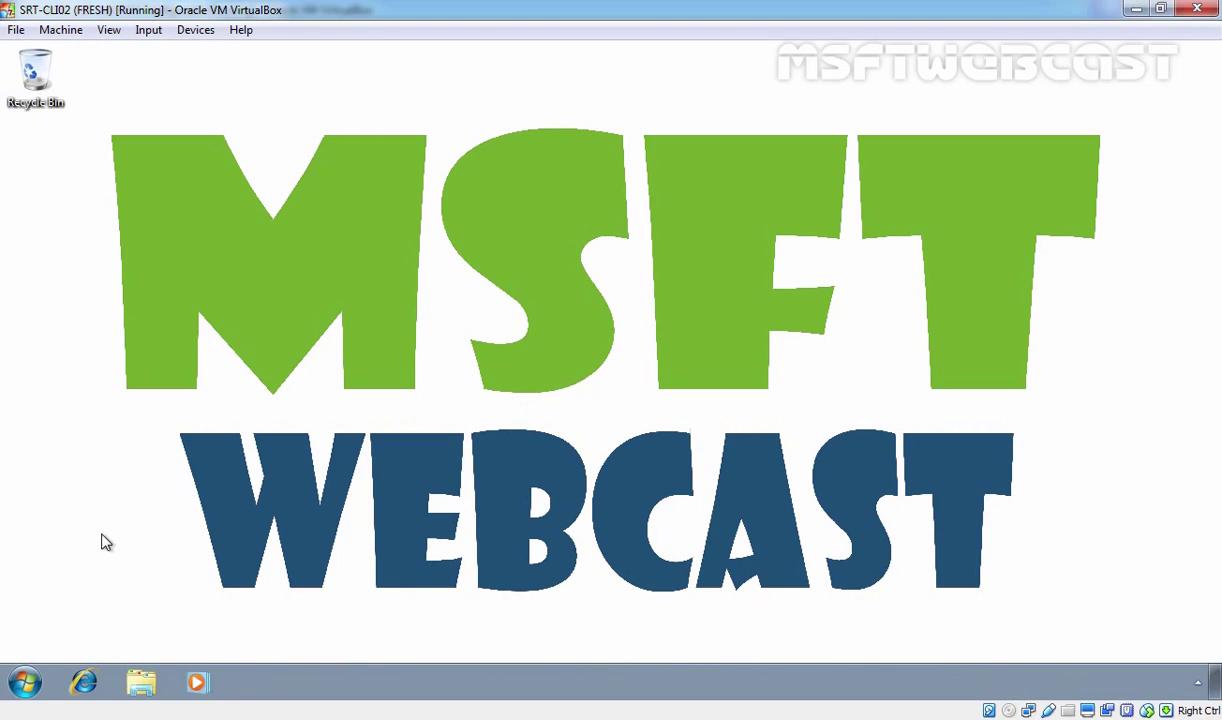
Step: Open Windows Firewall settings with firewall.cpl
{"action": "key", "text": "super+r"}
{"action": "type", "text": "firewall.cpl"}
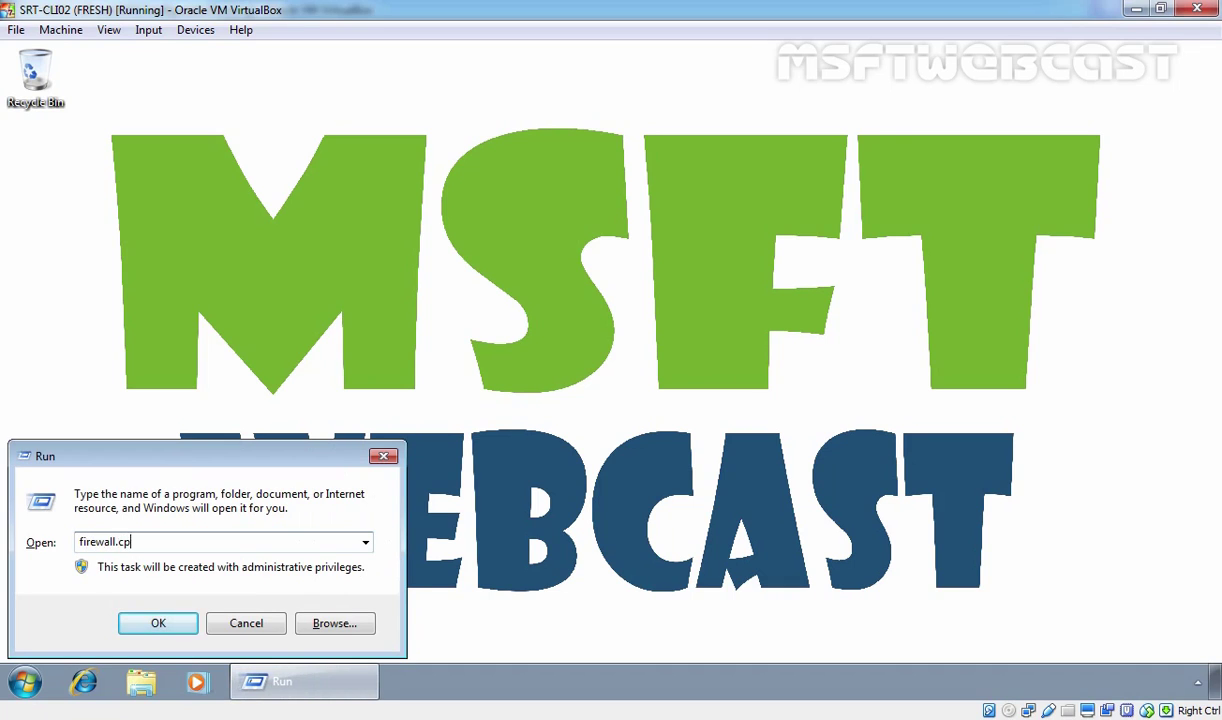
{"action": "key", "text": "Return"}
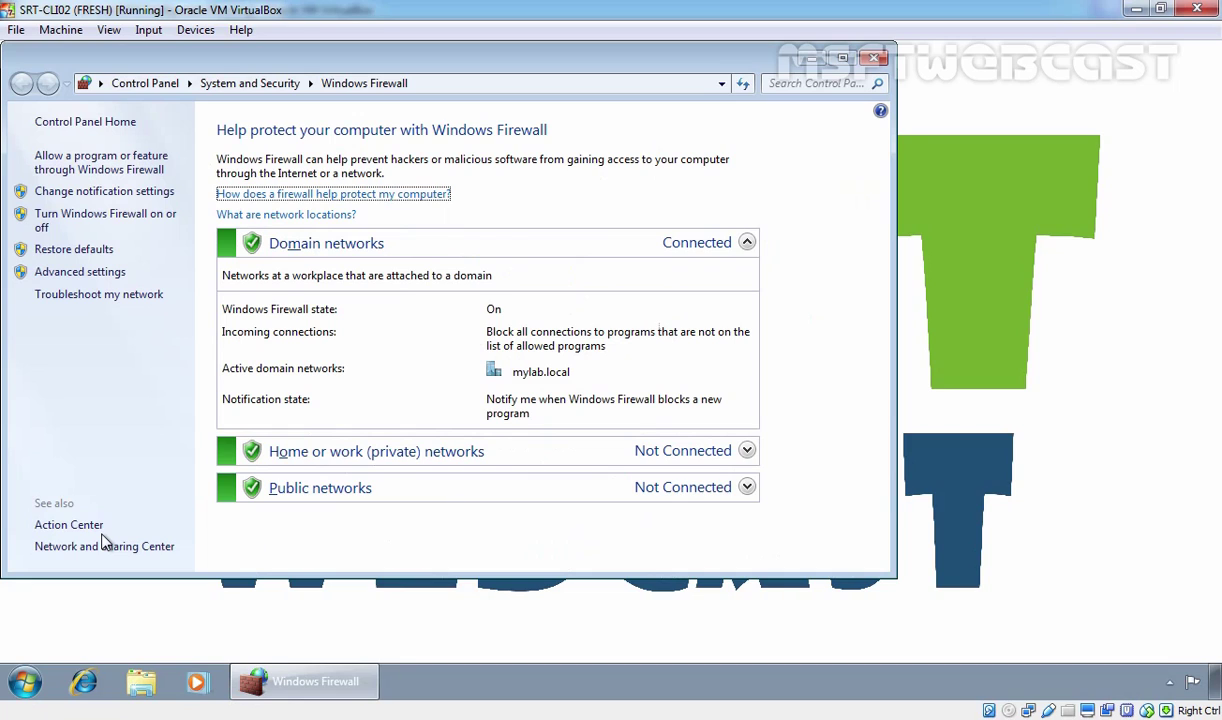
Step: Check Local Area Connection details in ncpa.cpl: DHCP lease 192.168.49.20 from server 192.168.49.5
{"action": "key", "text": "super+r"}
{"action": "type", "text": "ncpa.cpl"}
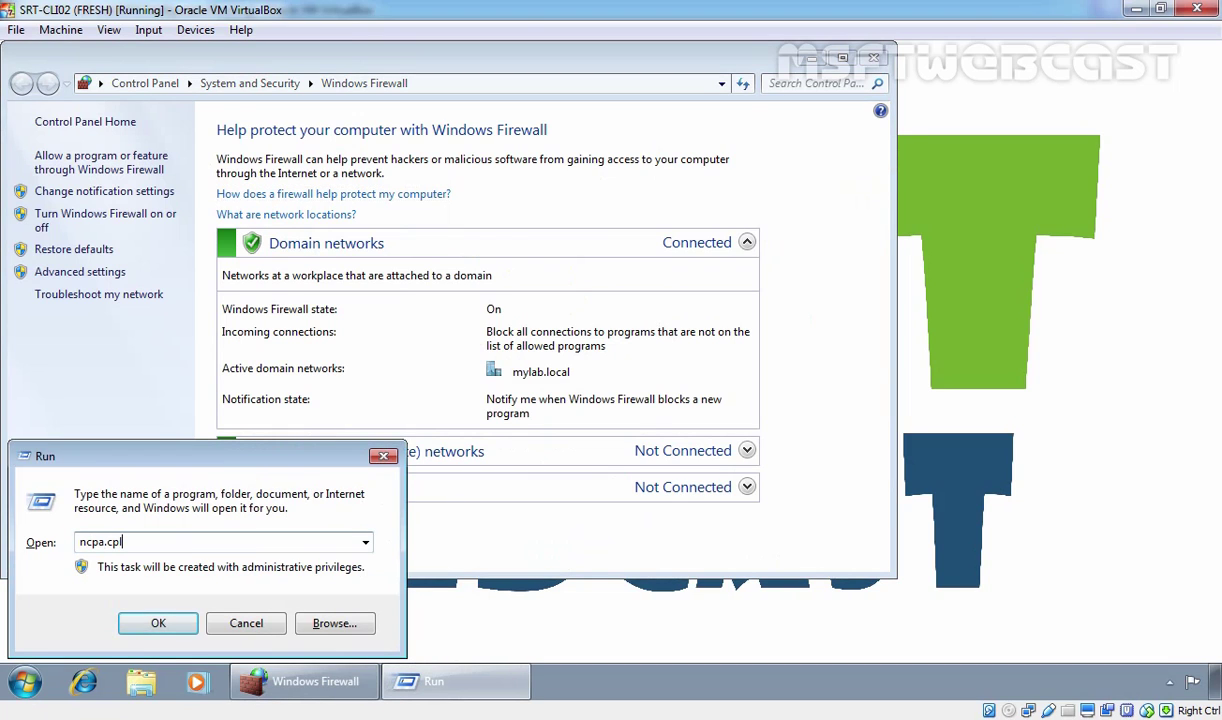
{"action": "key", "text": "Return"}
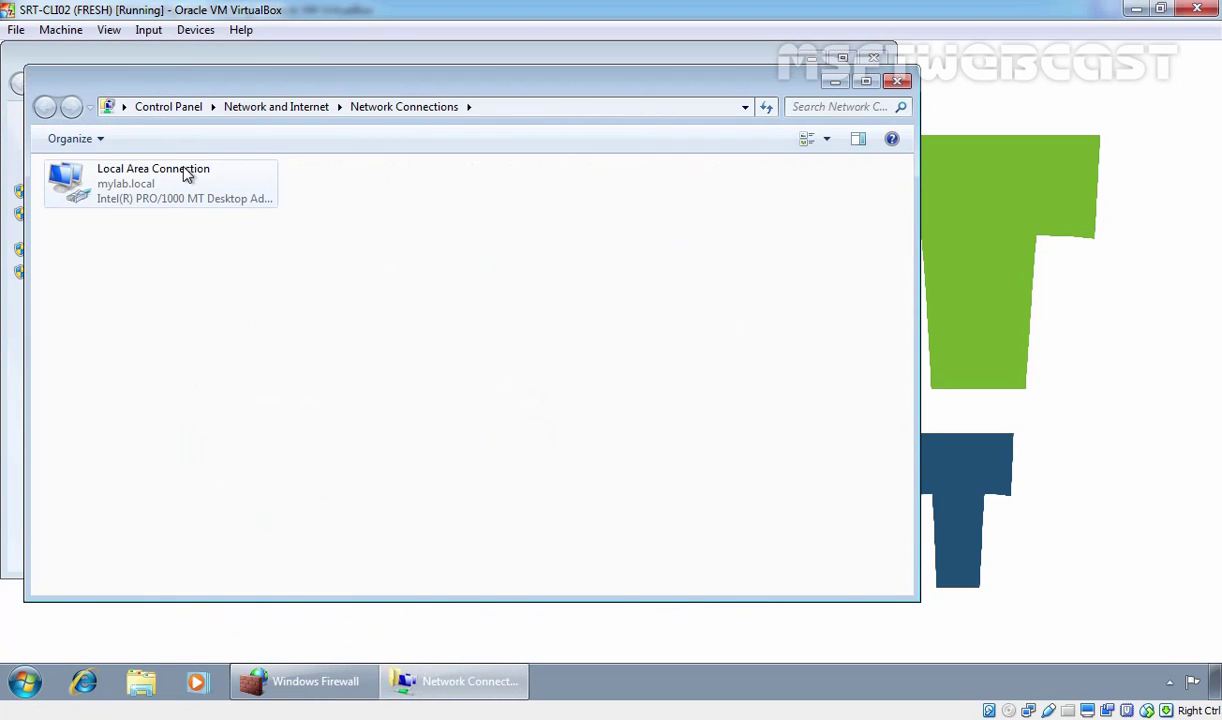
{"action": "right_click", "coordinate": [186, 175]}
{"action": "left_click", "coordinate": [232, 198]}
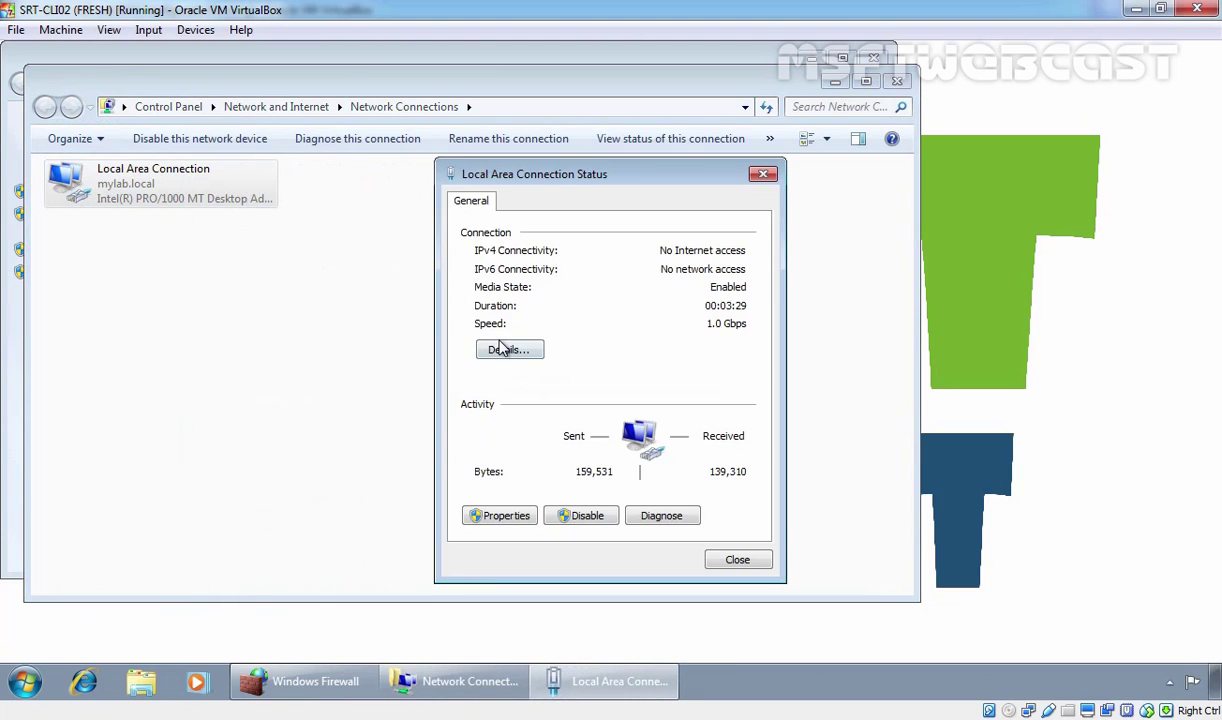
{"action": "left_click", "coordinate": [492, 348]}
{"action": "left_click", "coordinate": [489, 321]}
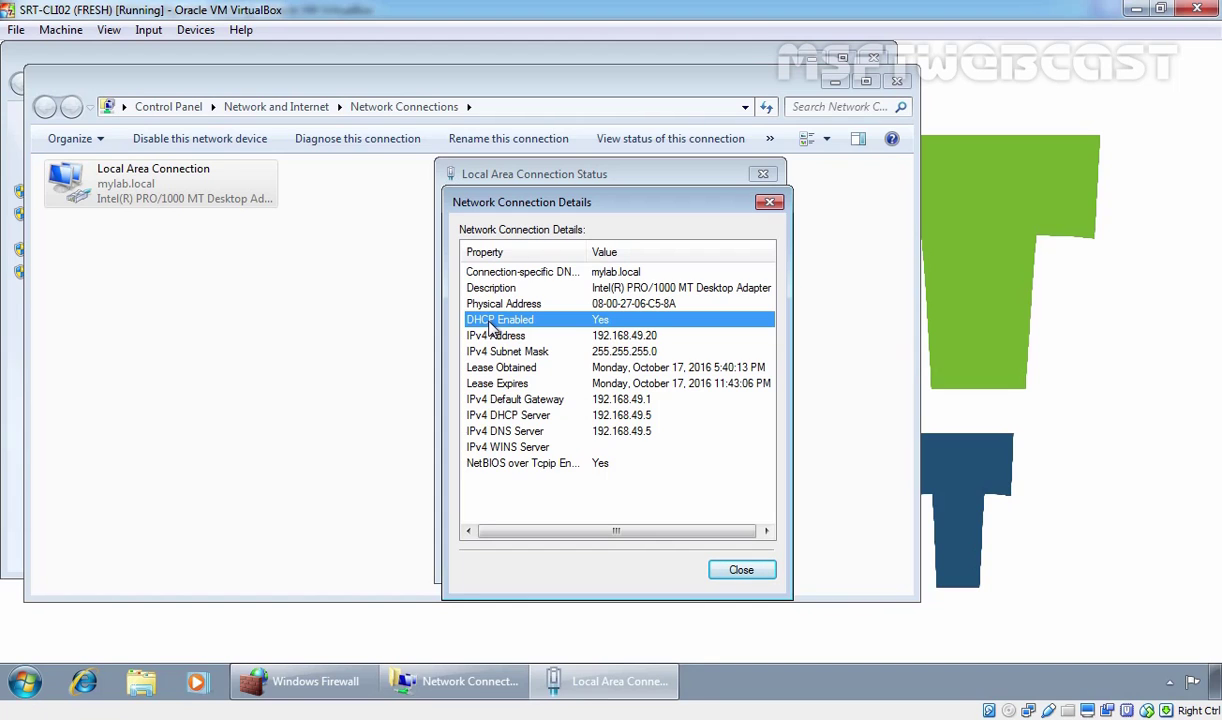
Step: Close the Details, Status and Network Connections windows to return to Windows Firewall
{"action": "left_click", "coordinate": [740, 569]}
{"action": "left_click", "coordinate": [735, 560]}
{"action": "left_click", "coordinate": [897, 80]}
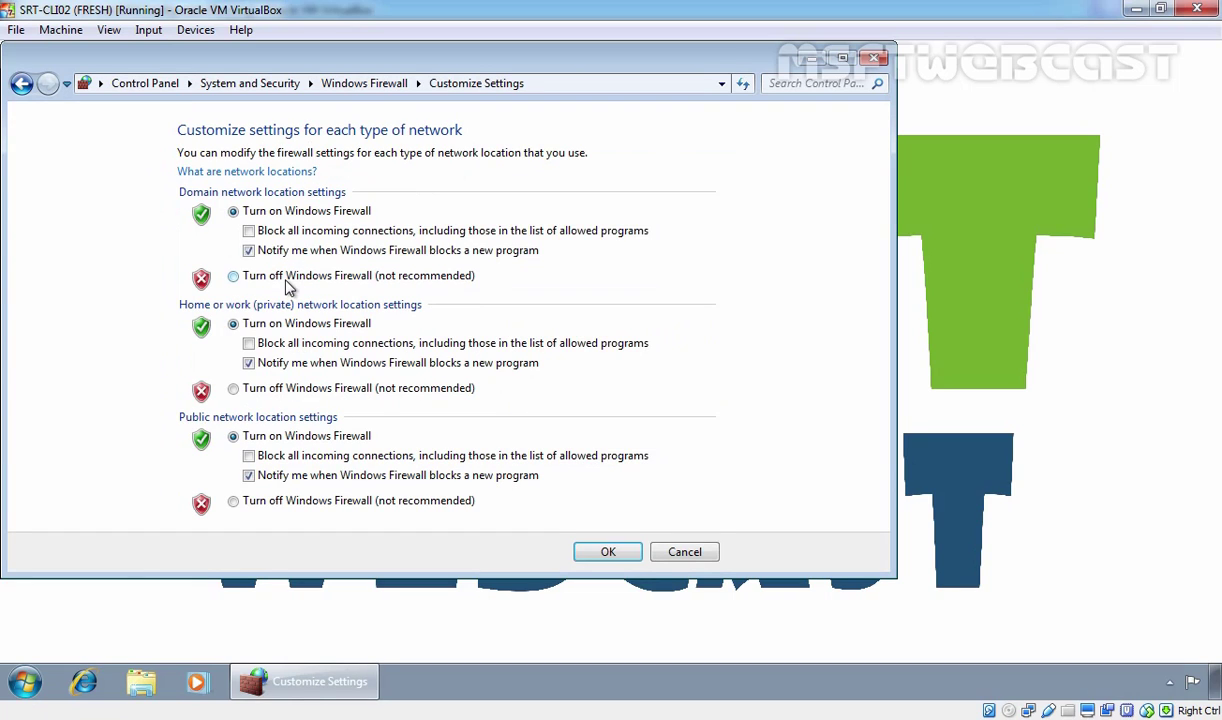
Step: Select Turn off Windows Firewall for domain, private and public networks and save
{"action": "left_click", "coordinate": [276, 276]}
{"action": "left_click", "coordinate": [269, 388]}
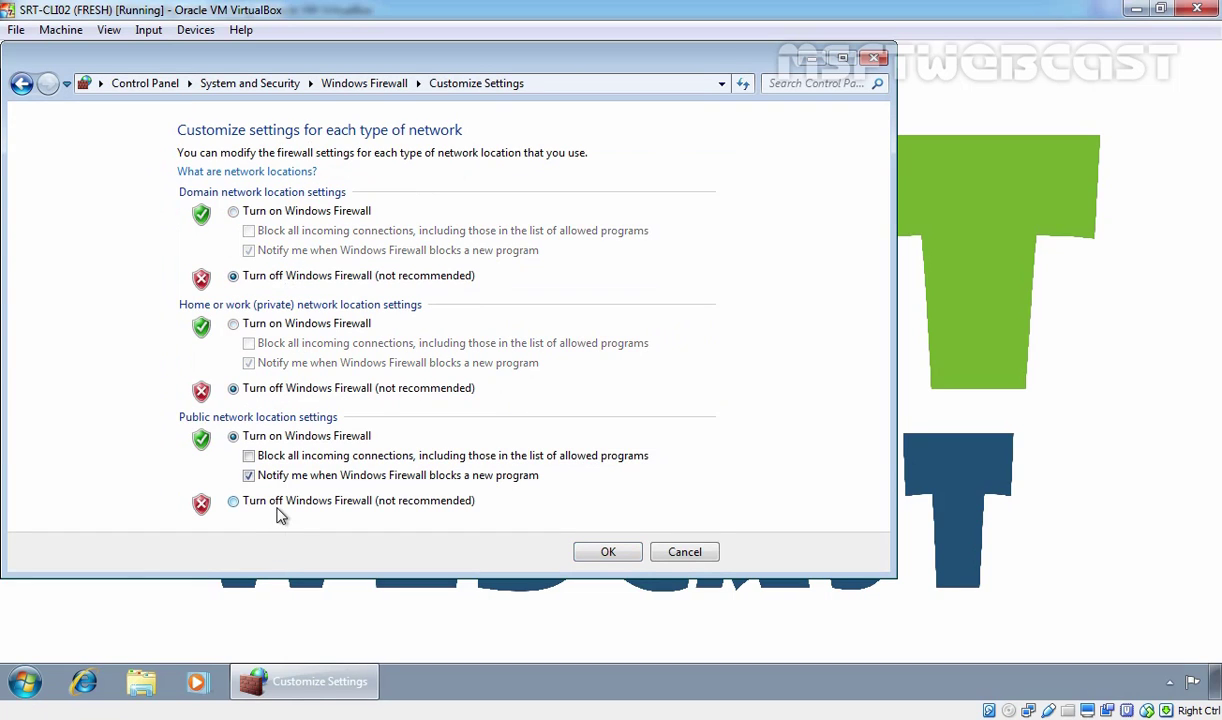
{"action": "left_click", "coordinate": [268, 499]}
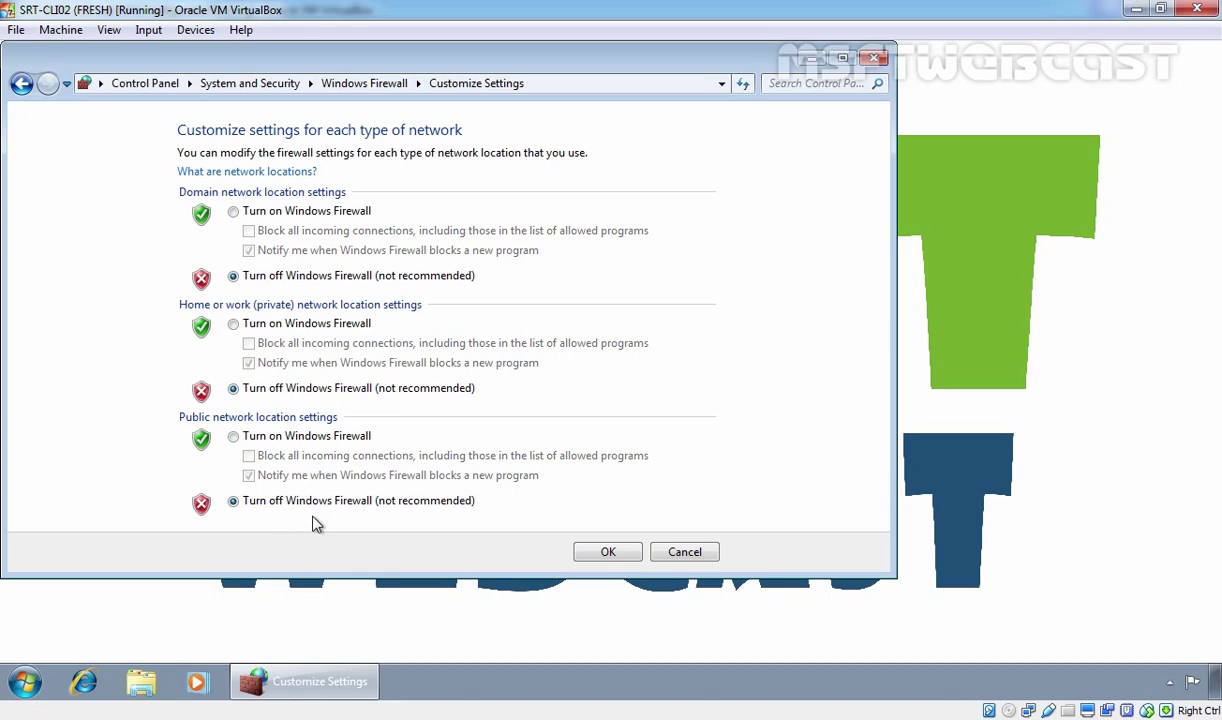
{"action": "left_click", "coordinate": [608, 552]}
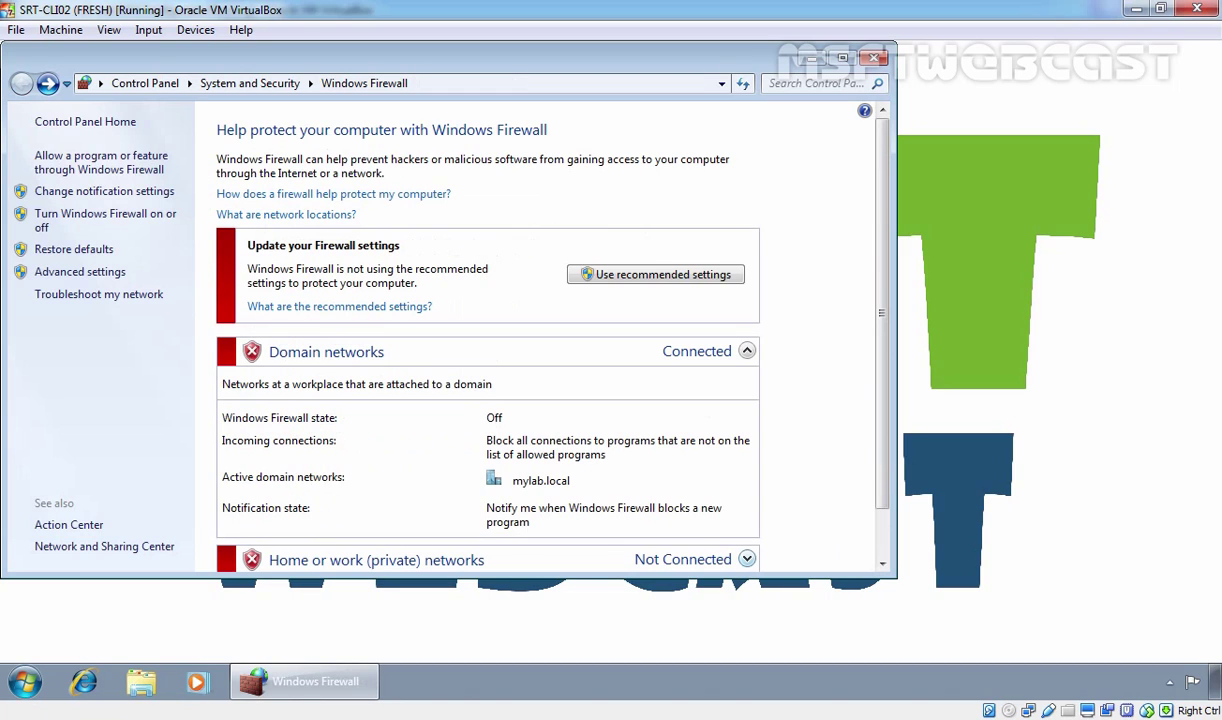
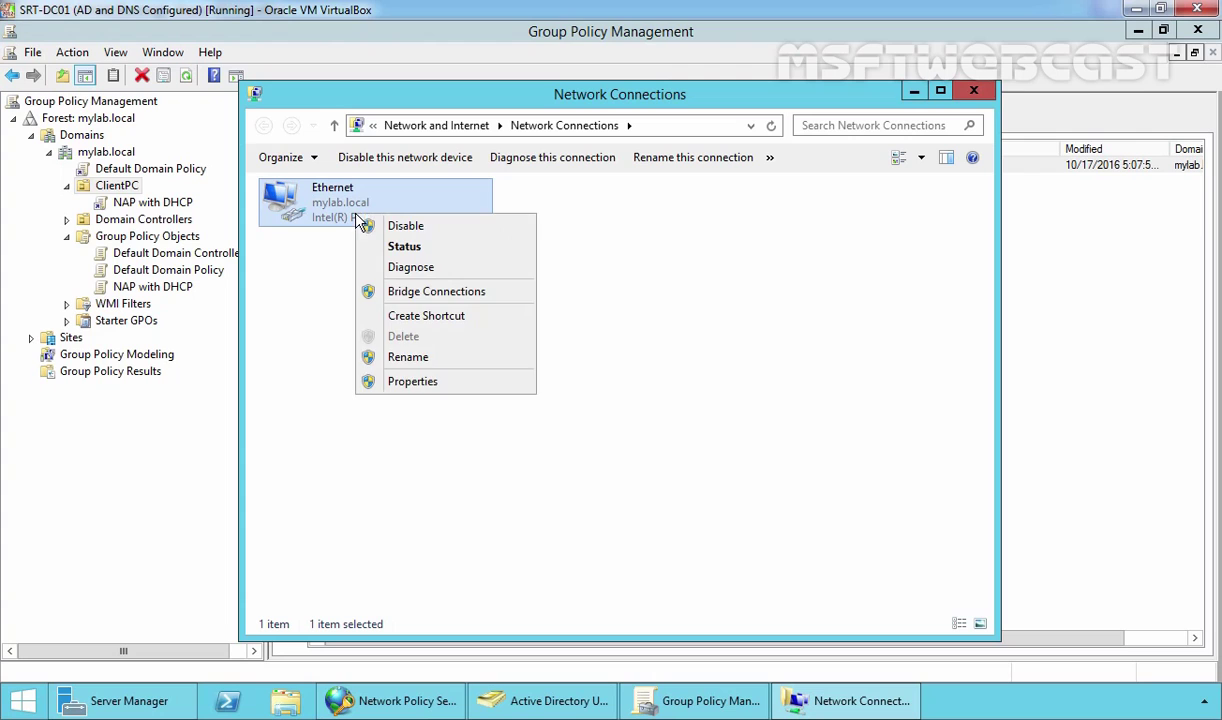
Step: Add 192.168.49.5 with the default subnet mask as an extra IPv4 address on the Ethernet adapter
{"action": "left_click", "coordinate": [405, 370]}
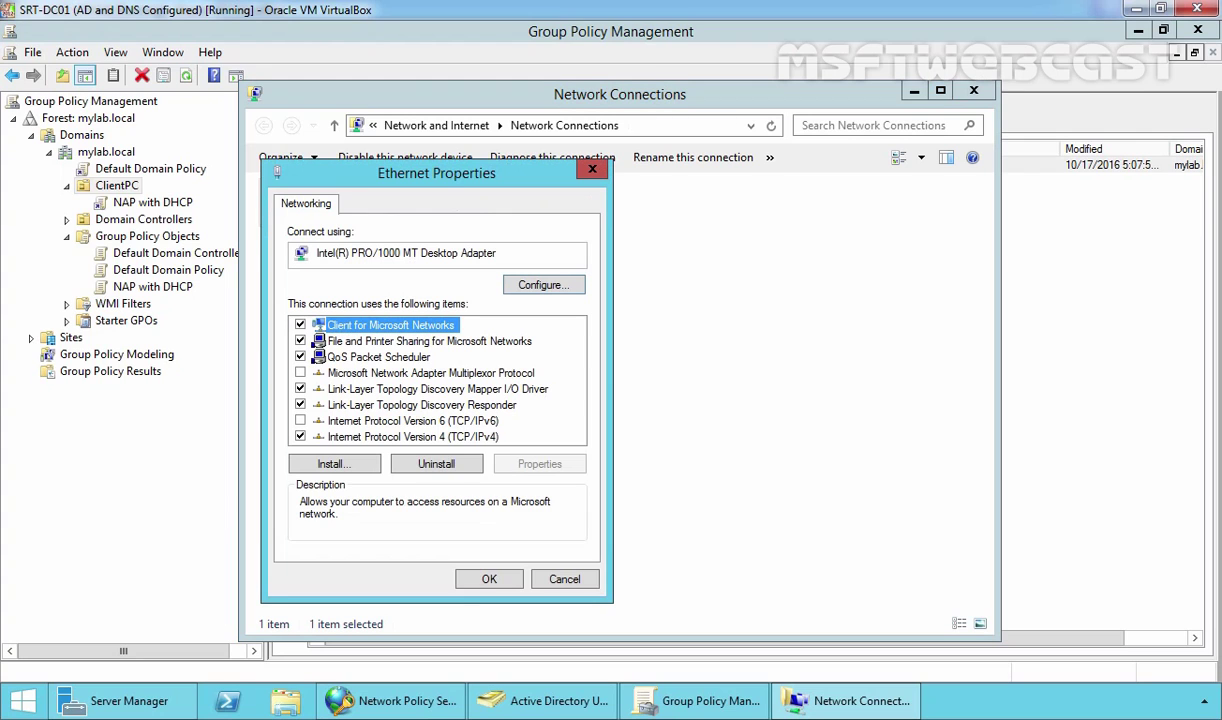
{"action": "left_click", "coordinate": [425, 437]}
{"action": "left_click", "coordinate": [577, 474]}
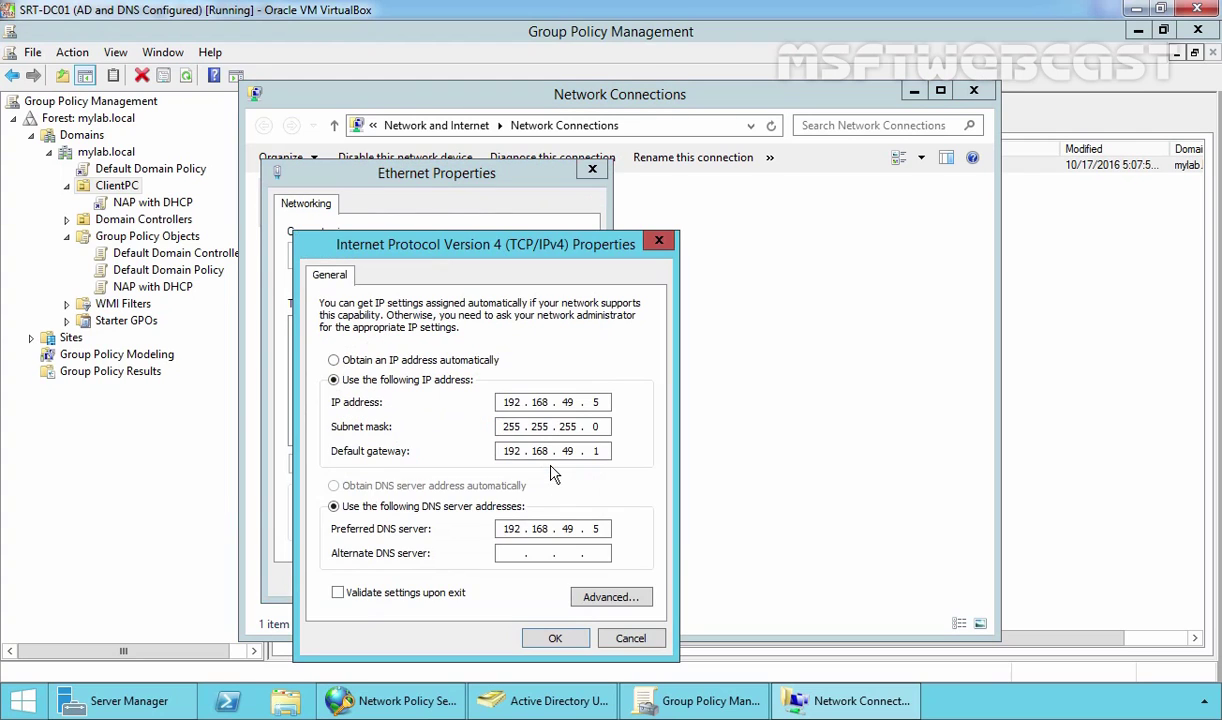
{"action": "left_click", "coordinate": [602, 594]}
{"action": "left_click", "coordinate": [465, 385]}
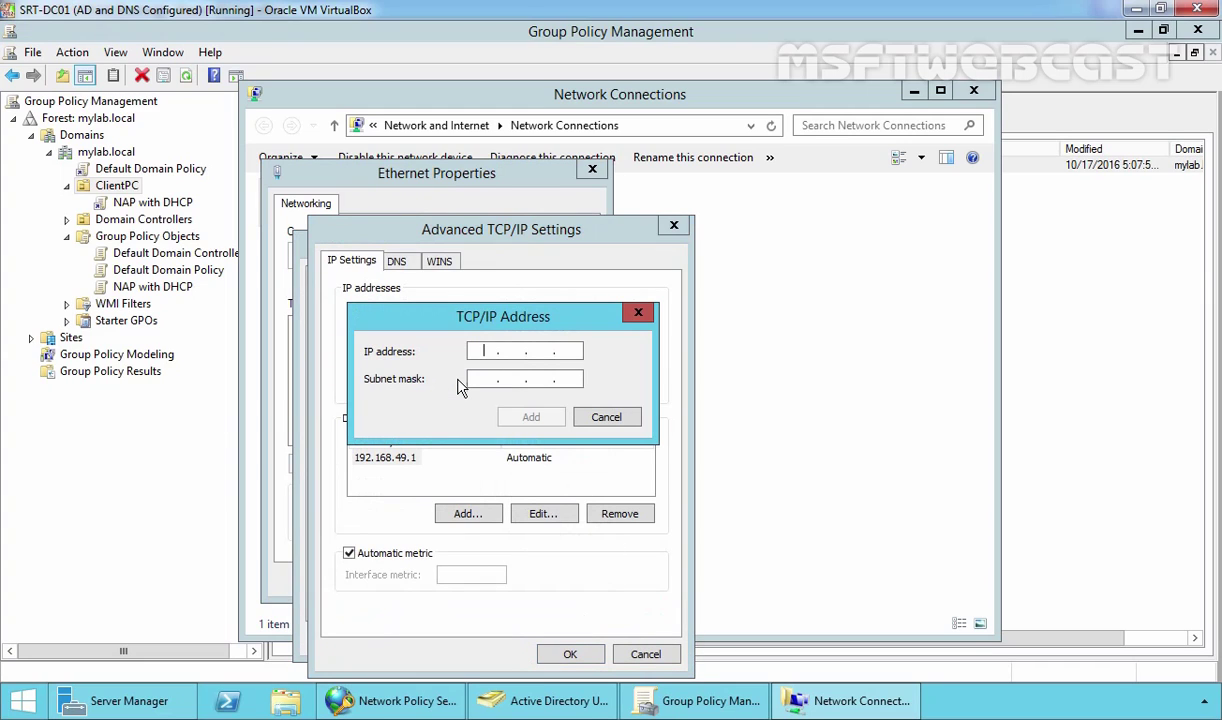
{"action": "type", "text": "192.168."}
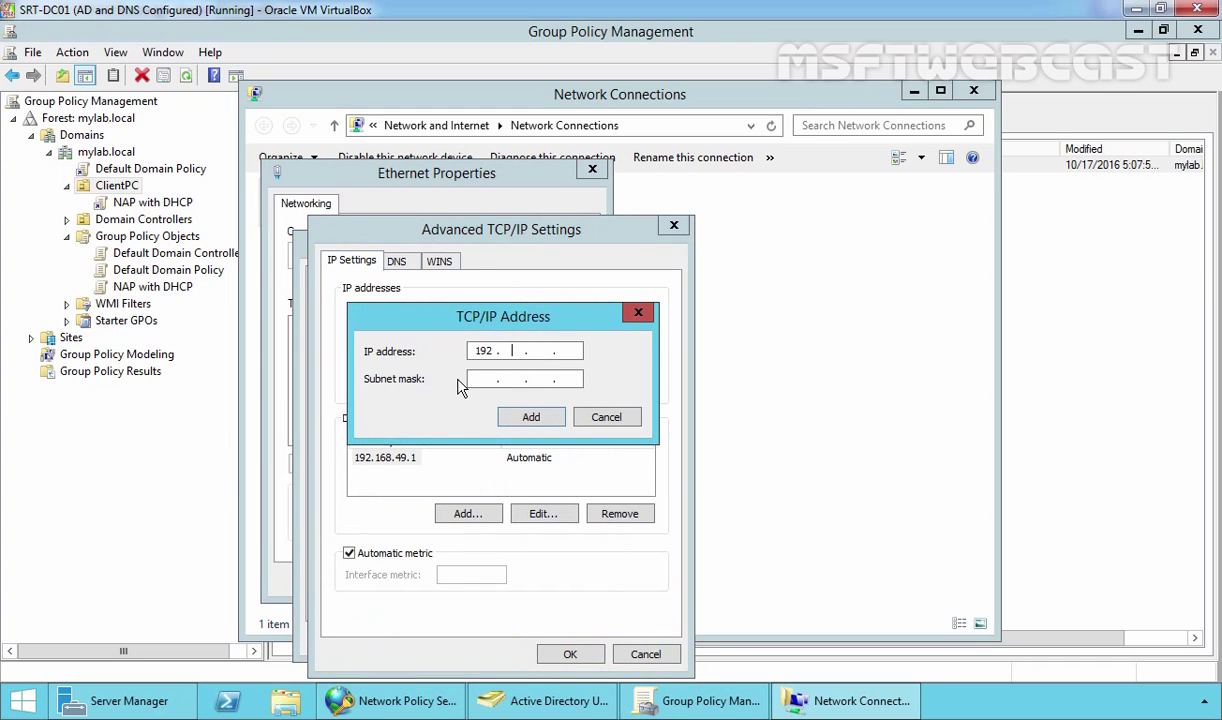
{"action": "type", "text": "49.5"}
{"action": "key", "text": "Tab"}
{"action": "left_click", "coordinate": [515, 418]}
{"action": "left_click", "coordinate": [570, 654]}
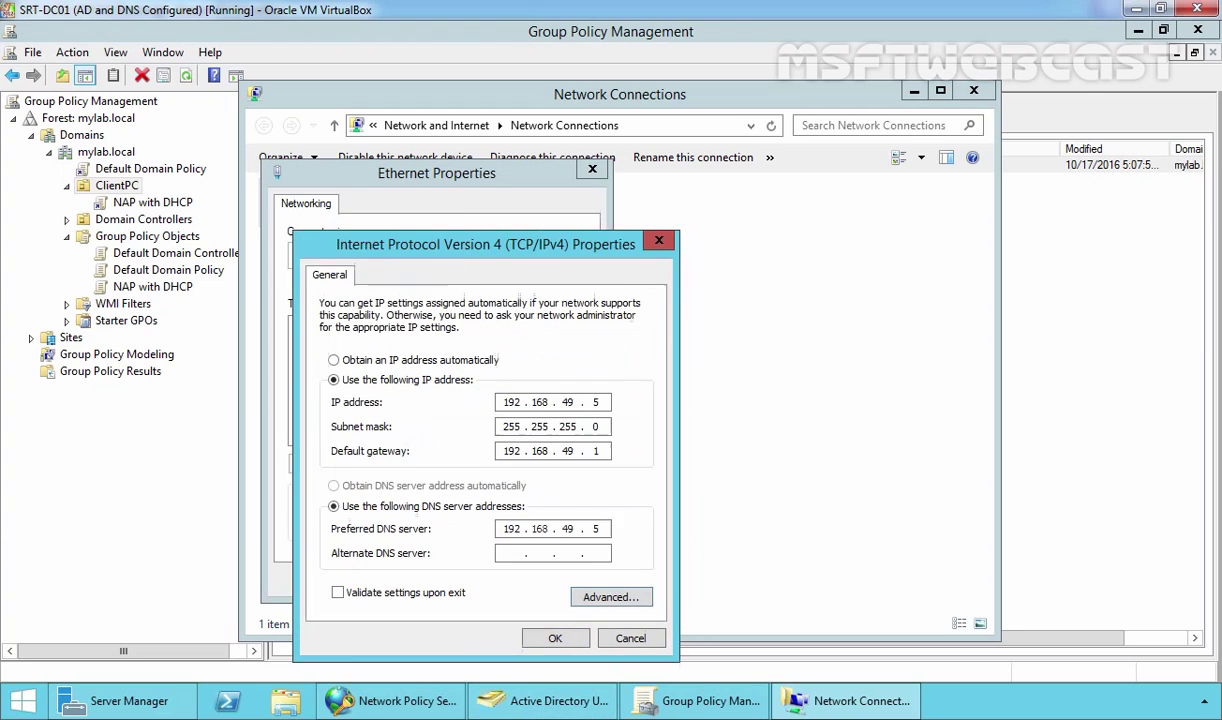
{"action": "left_click", "coordinate": [557, 655]}
{"action": "left_click", "coordinate": [488, 579]}
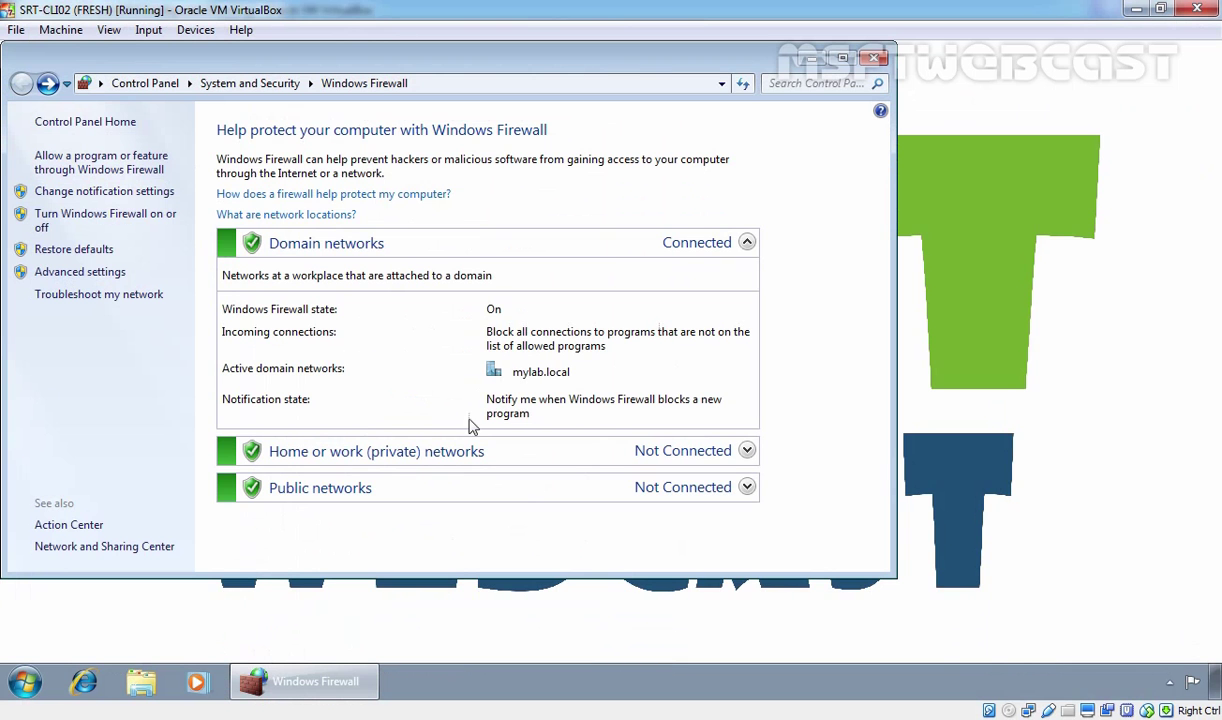
Step: Ping 192.168.49.5 from an administrator Command Prompt on the Windows 7 client
{"action": "key", "text": "super+r"}
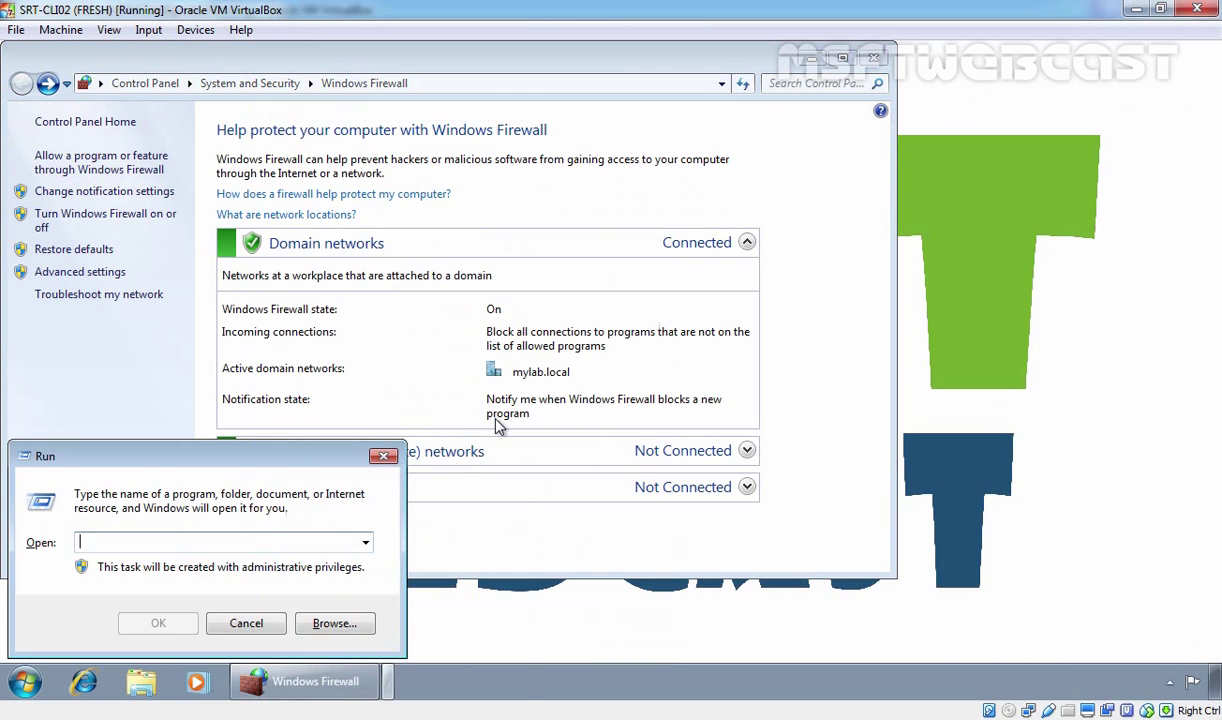
{"action": "type", "text": "cmd"}
{"action": "key", "text": "Return"}
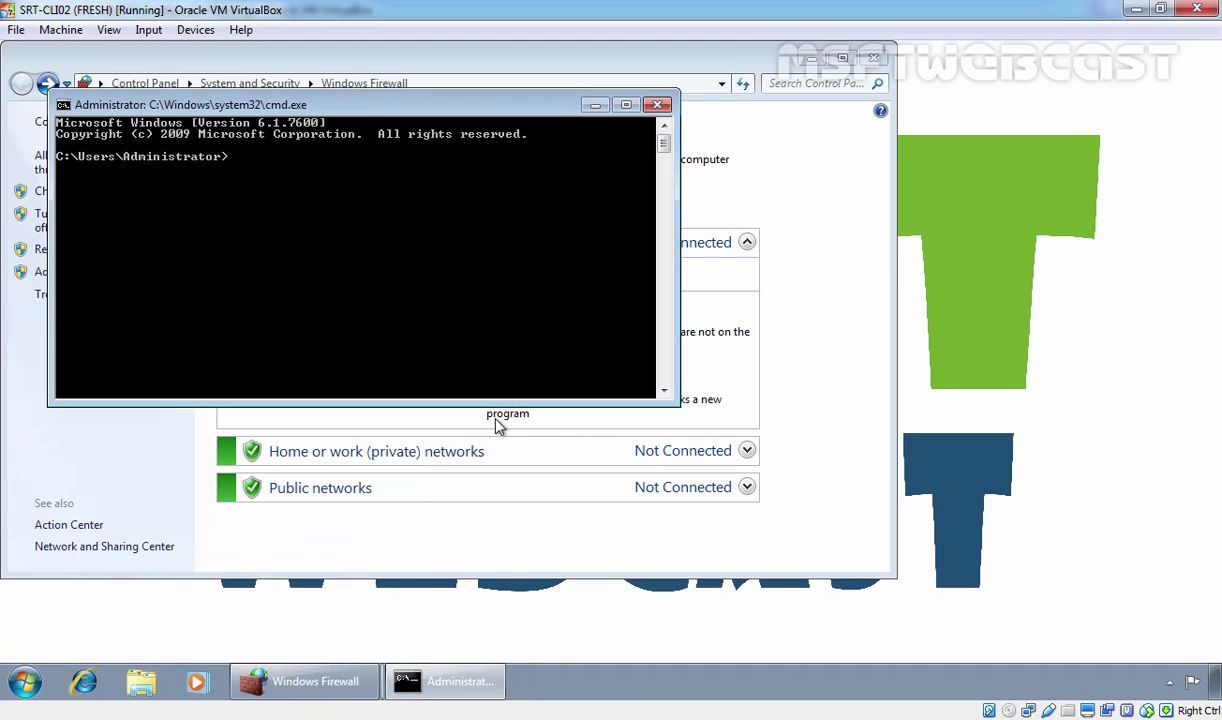
{"action": "type", "text": "po"}
{"action": "key", "text": "BackSpace"}
{"action": "key", "text": "BackSpace"}
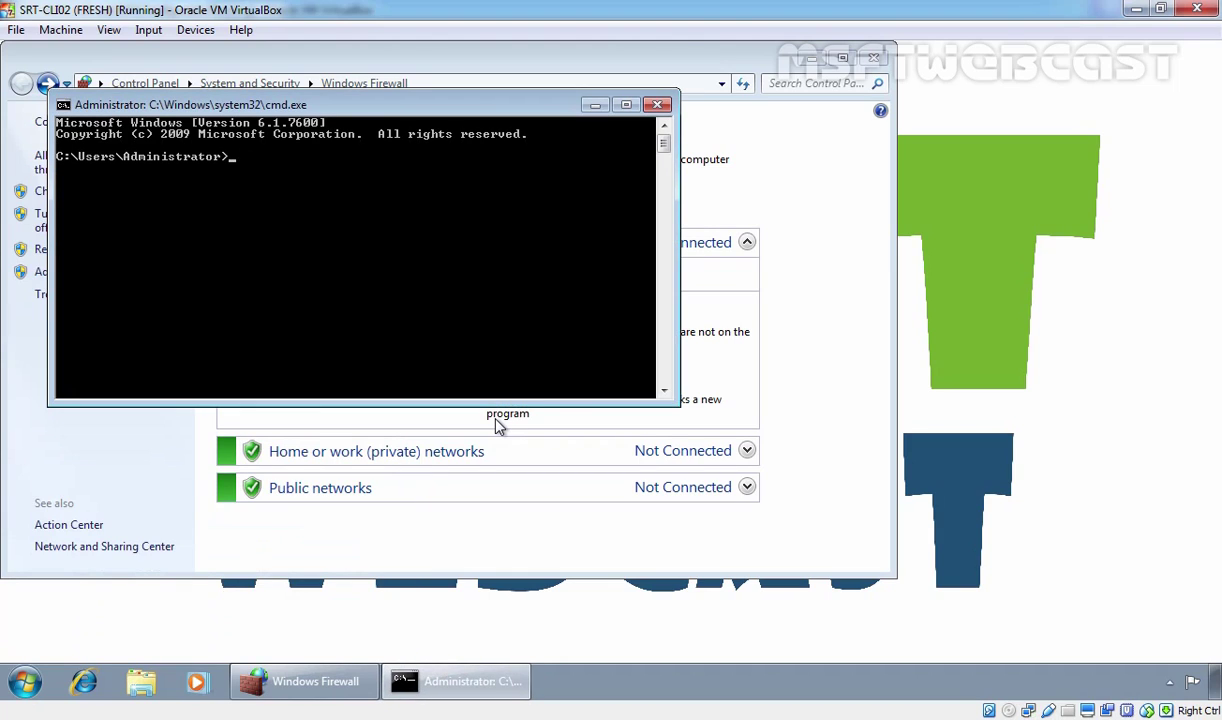
{"action": "type", "text": "ping 192.168.49.5"}
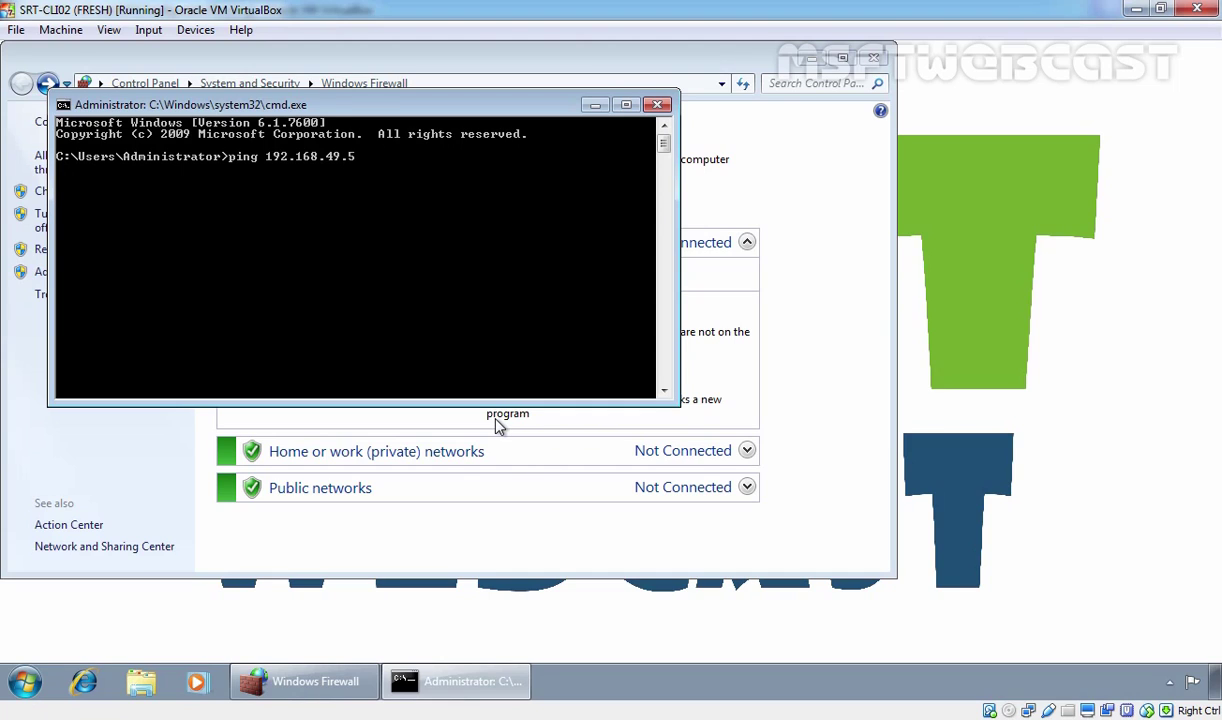
{"action": "key", "text": "Return"}
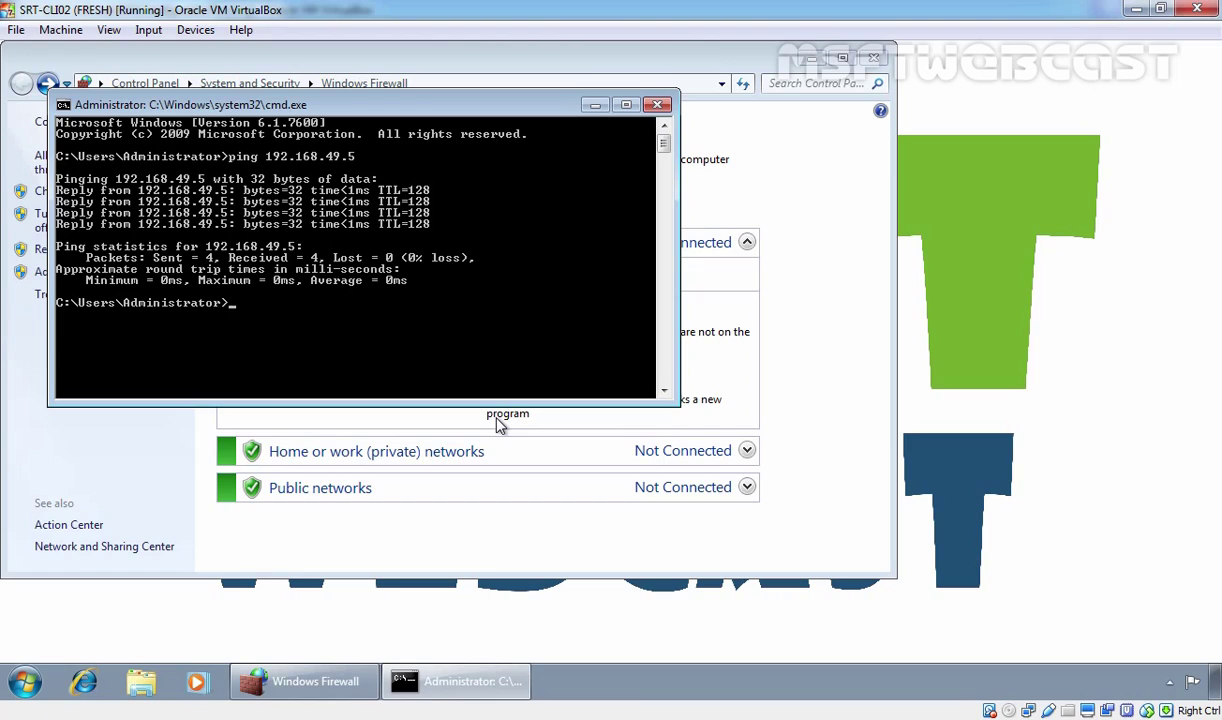
Step: Ping 192.168.49.2 by editing the previous ping command
{"action": "key", "text": "Up"}
{"action": "key", "text": "BackSpace"}
{"action": "type", "text": "2.168.49.2"}
{"action": "key", "text": "Return"}
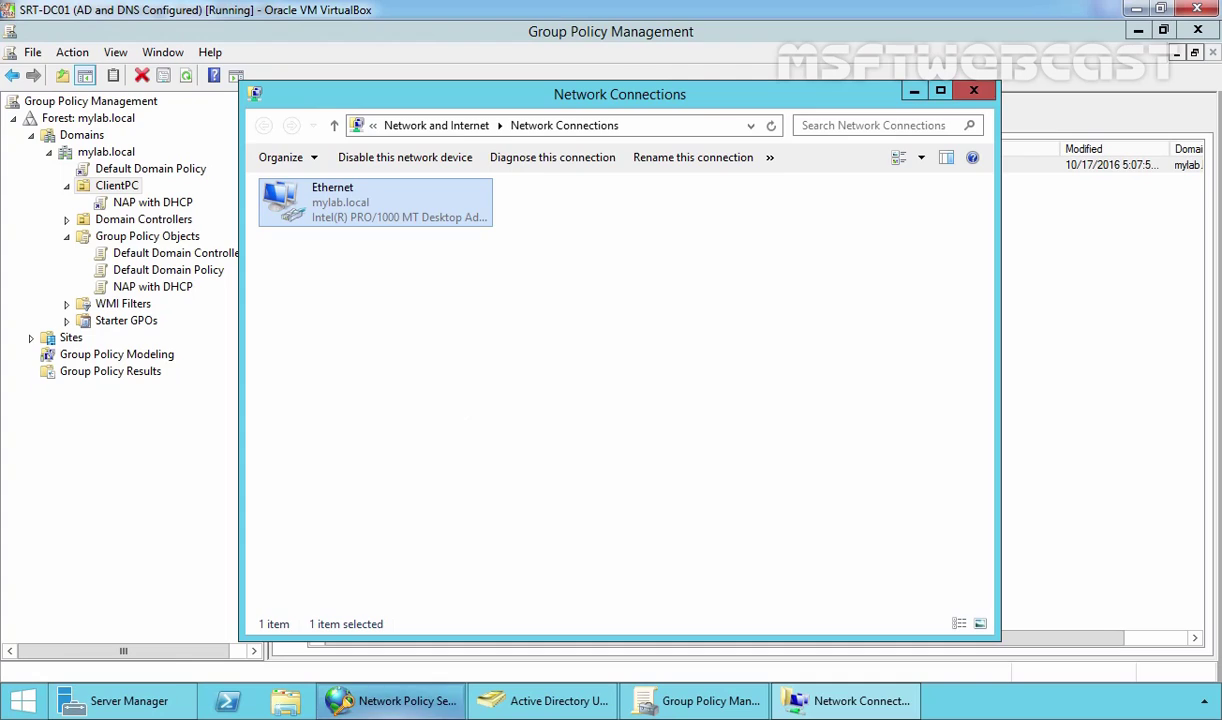
Step: In the Default Configuration health validator, require antivirus on, antispyware on and automatic updating enabled, then save
{"action": "left_click", "coordinate": [400, 700]}
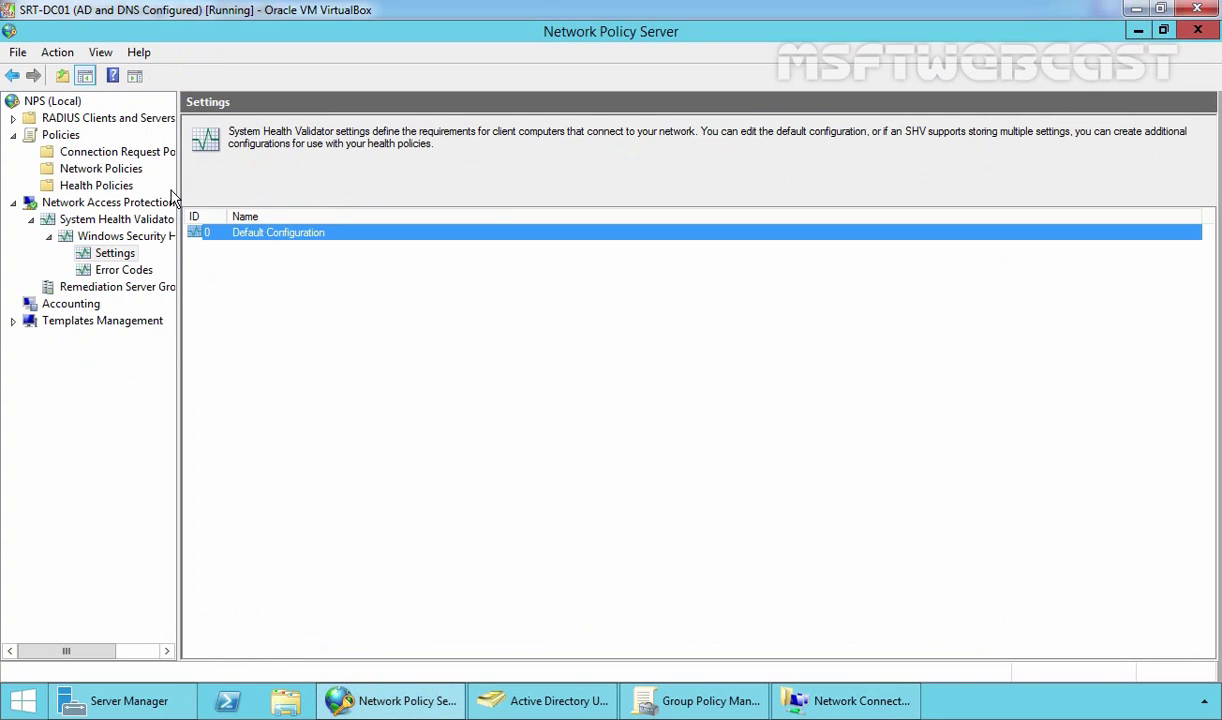
{"action": "left_click", "coordinate": [115, 253]}
{"action": "double_click", "coordinate": [277, 236]}
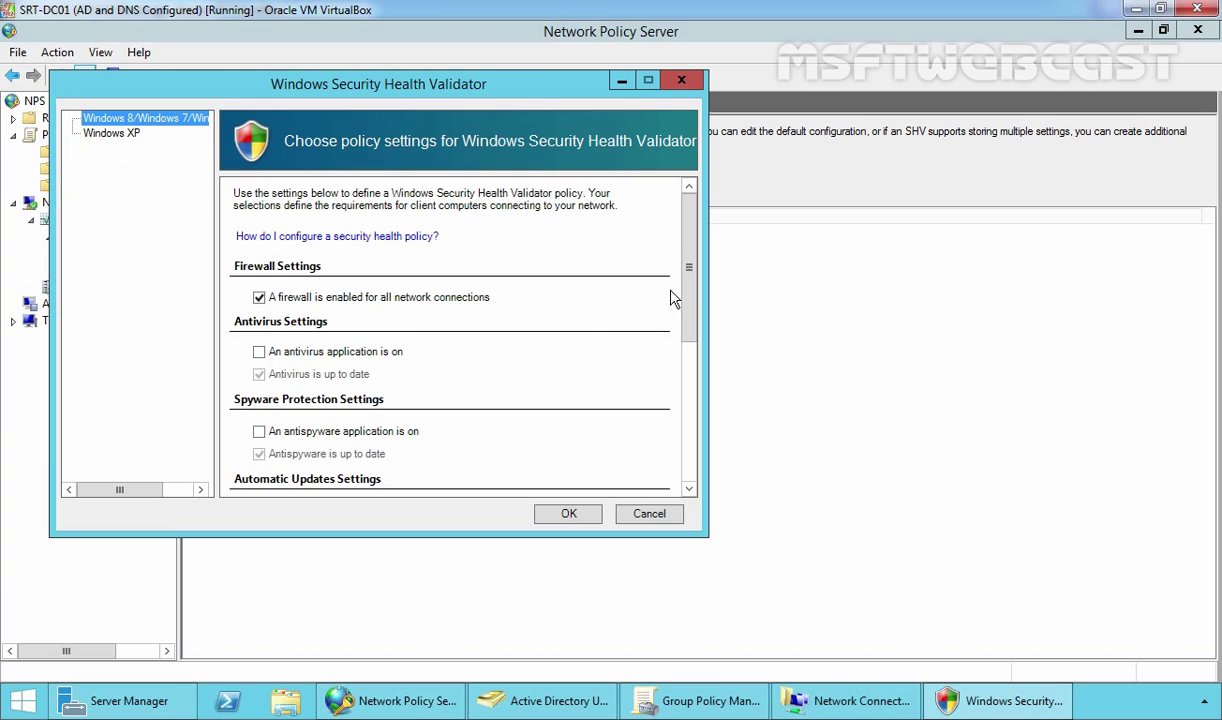
{"action": "scroll", "coordinate": [664, 291], "scroll_direction": "down", "scroll_amount": 1}
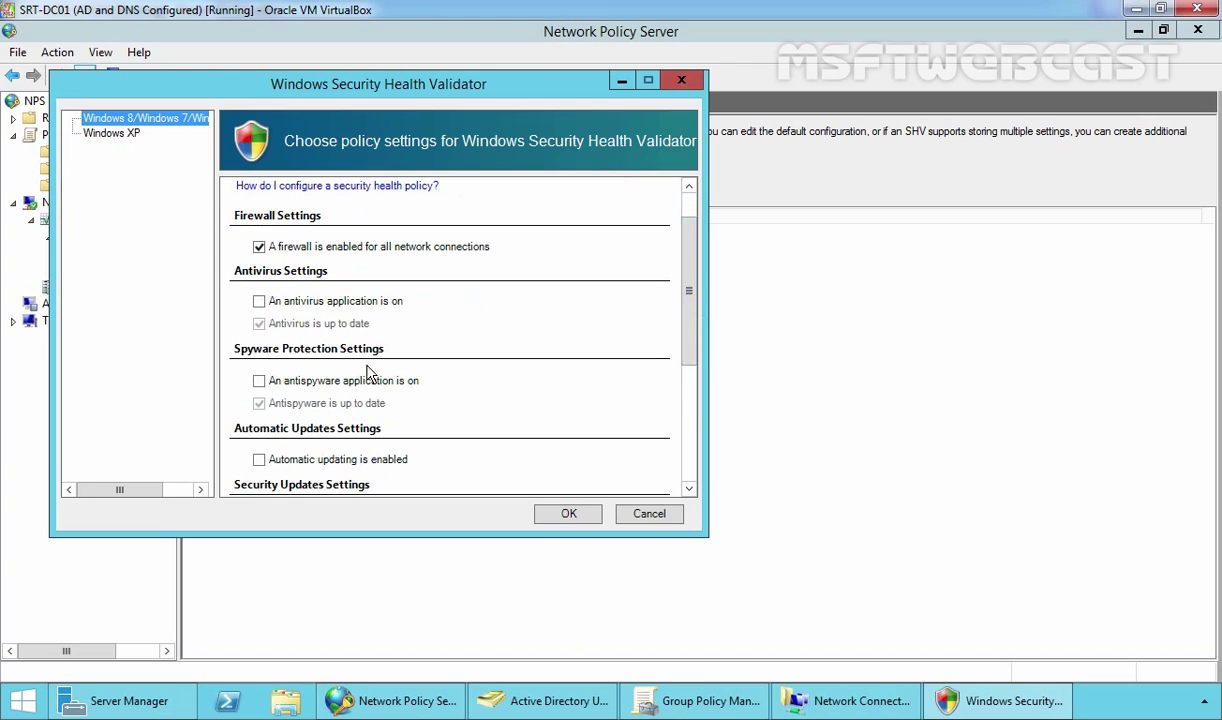
{"action": "left_click", "coordinate": [271, 304]}
{"action": "left_click", "coordinate": [260, 381]}
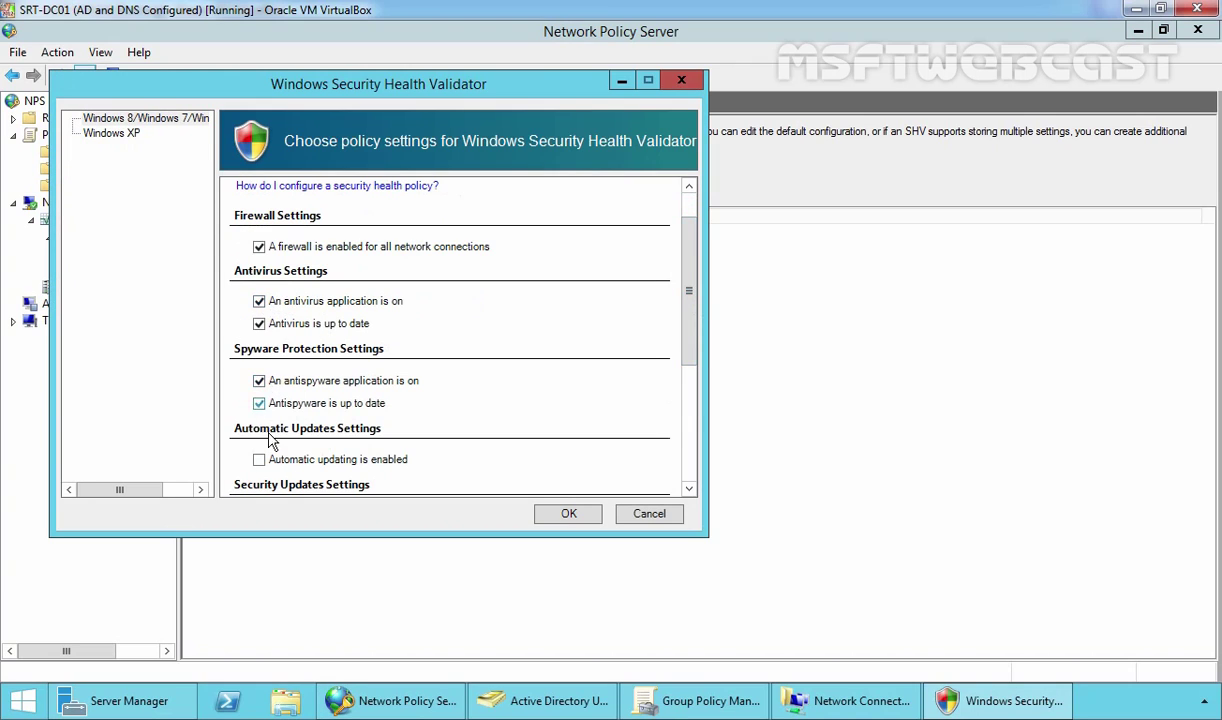
{"action": "left_click", "coordinate": [259, 459]}
{"action": "mouse_move", "coordinate": [694, 322]}
{"action": "left_mouse_down"}
{"action": "mouse_move", "coordinate": [693, 409]}
{"action": "mouse_move", "coordinate": [685, 302]}
{"action": "left_mouse_up"}
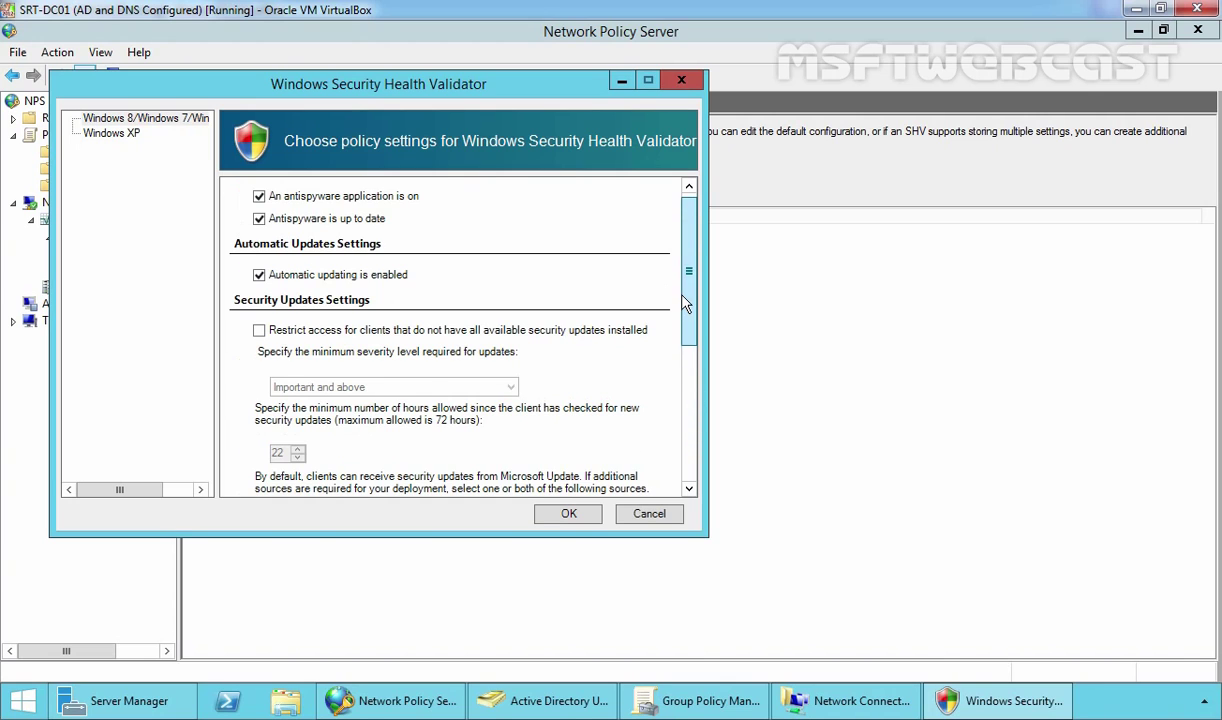
{"action": "left_click", "coordinate": [568, 513]}
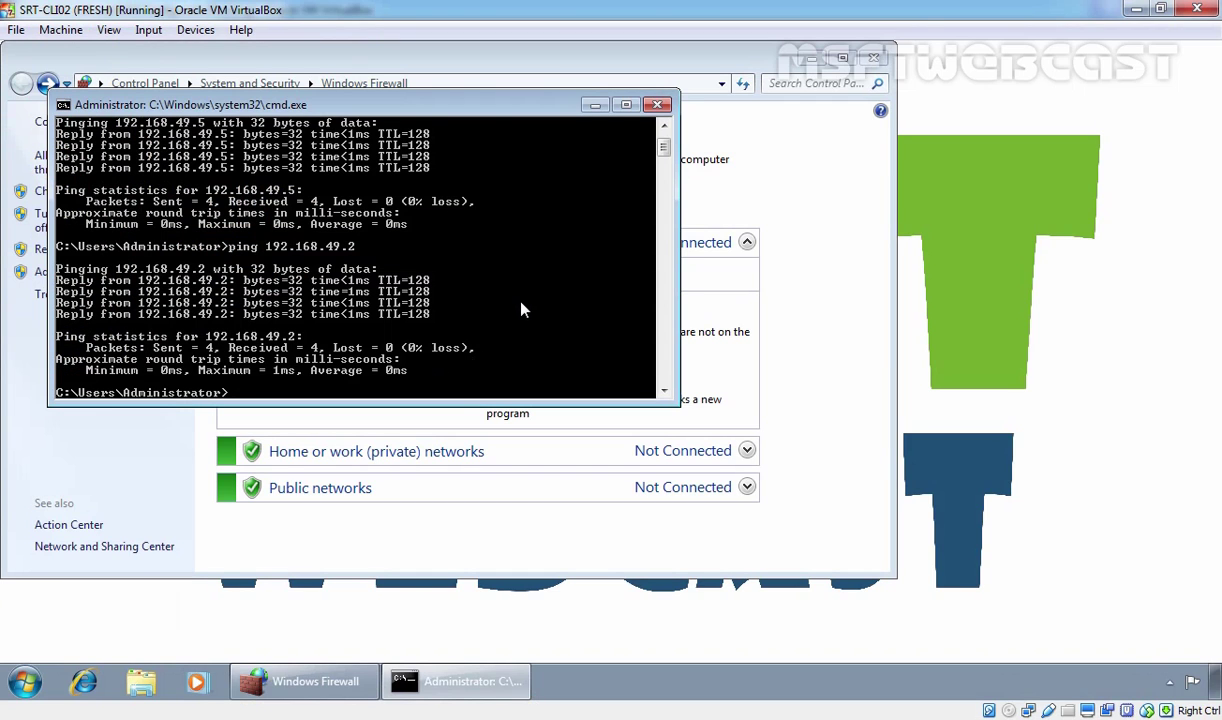
Step: Release and renew the client's IP lease with ipconfig /release and ipconfig /renew
{"action": "type", "text": "ipconfig /release"}
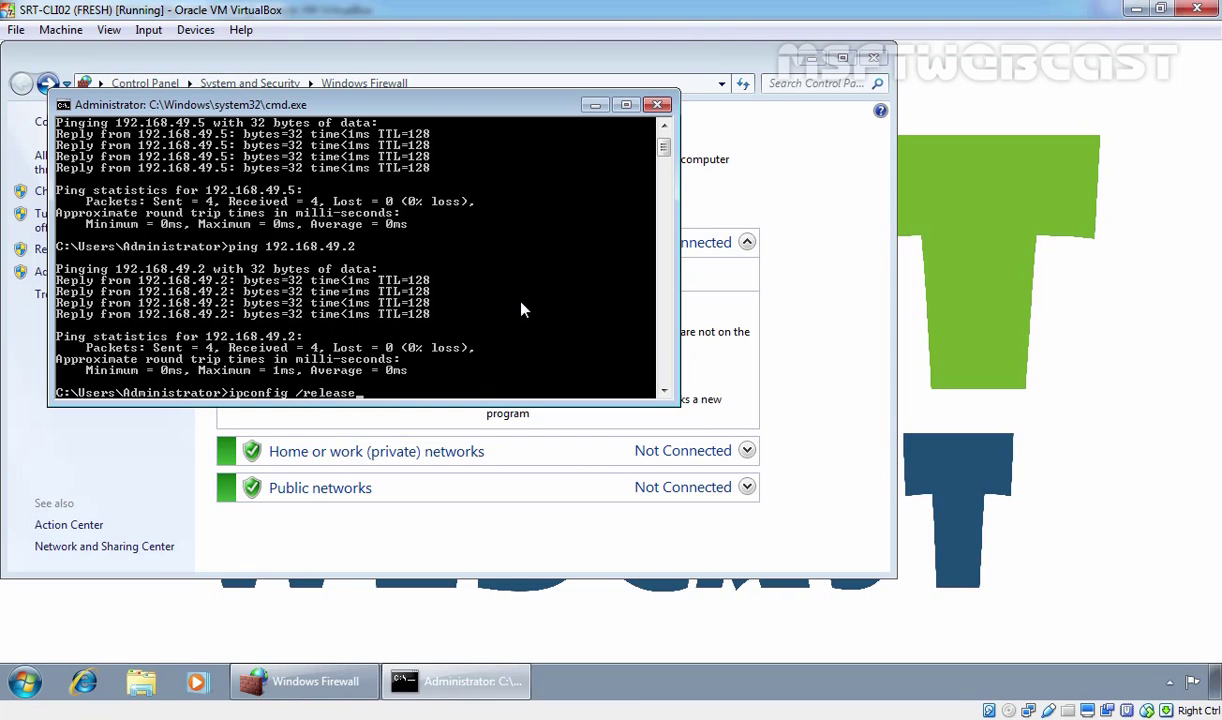
{"action": "key", "text": "Return"}
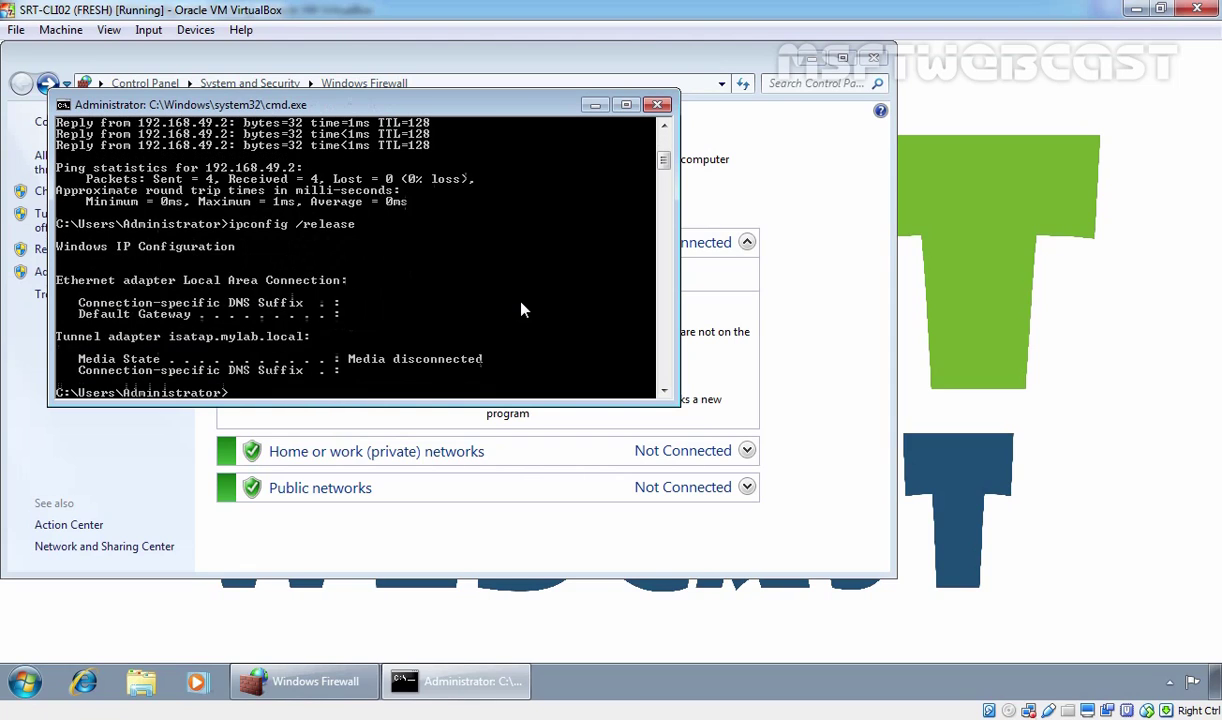
{"action": "key", "text": "Up"}
{"action": "key", "text": "BackSpace"}
{"action": "key", "text": "BackSpace"}
{"action": "key", "text": "BackSpace"}
{"action": "key", "text": "BackSpace"}
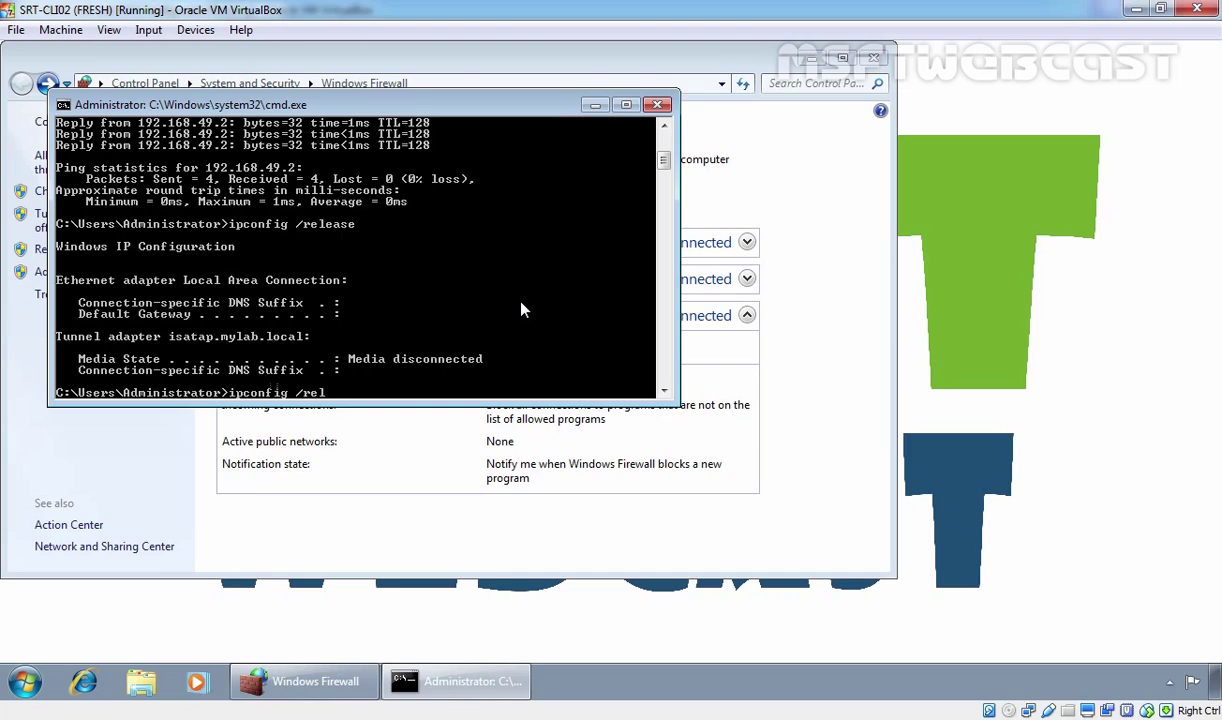
{"action": "type", "text": "new"}
{"action": "key", "text": "Return"}
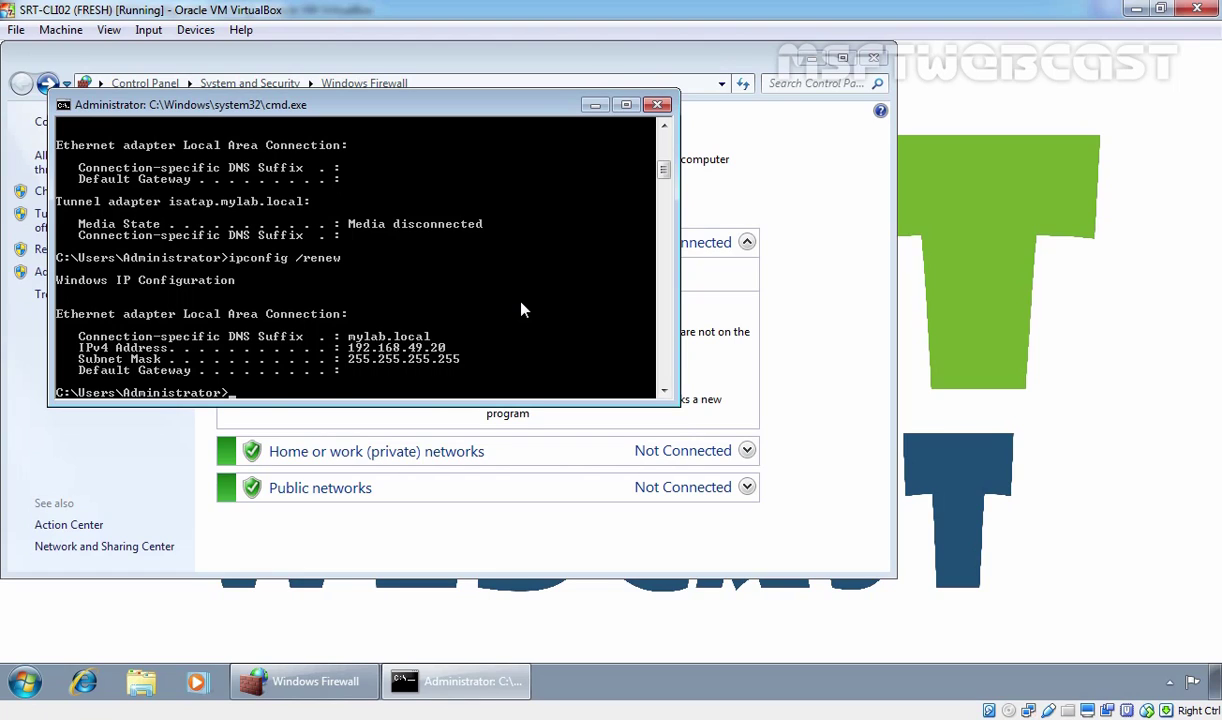
Step: Ping 192.168.49.5 and then 192.168.49.2 to test restricted access
{"action": "key", "text": "Up"}
{"action": "key", "text": "Up"}
{"action": "key", "text": "BackSpace"}
{"action": "type", "text": "5"}
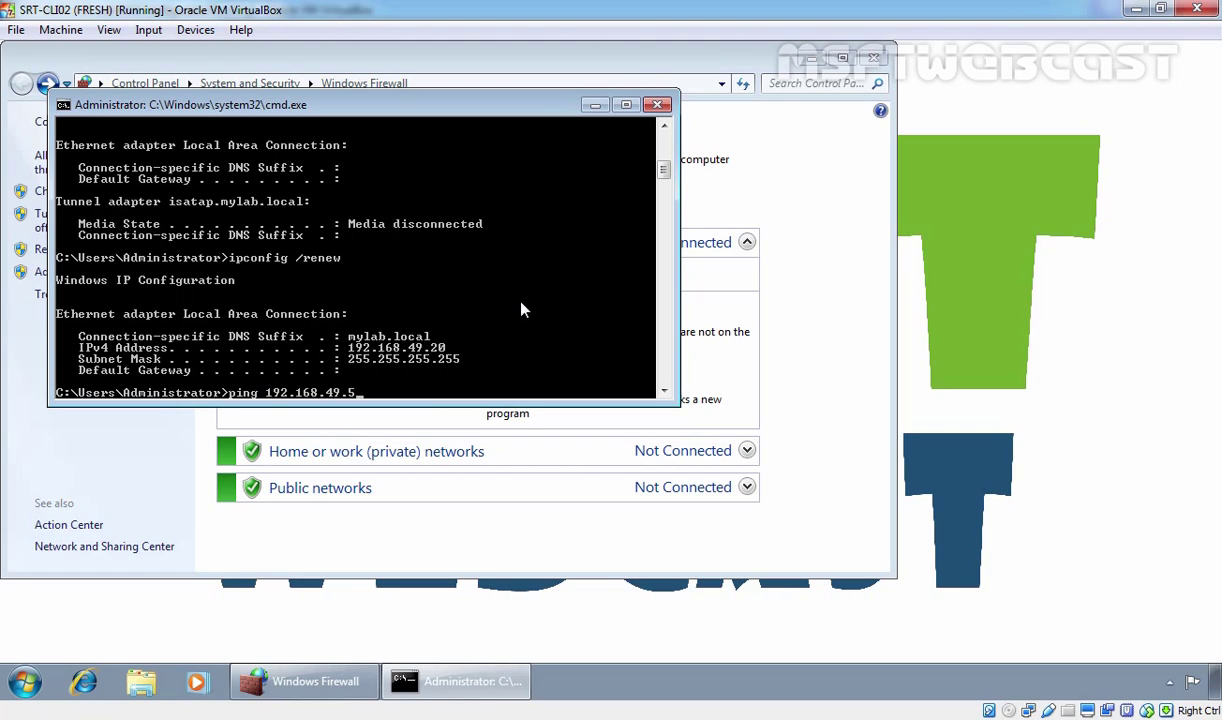
{"action": "key", "text": "Return"}
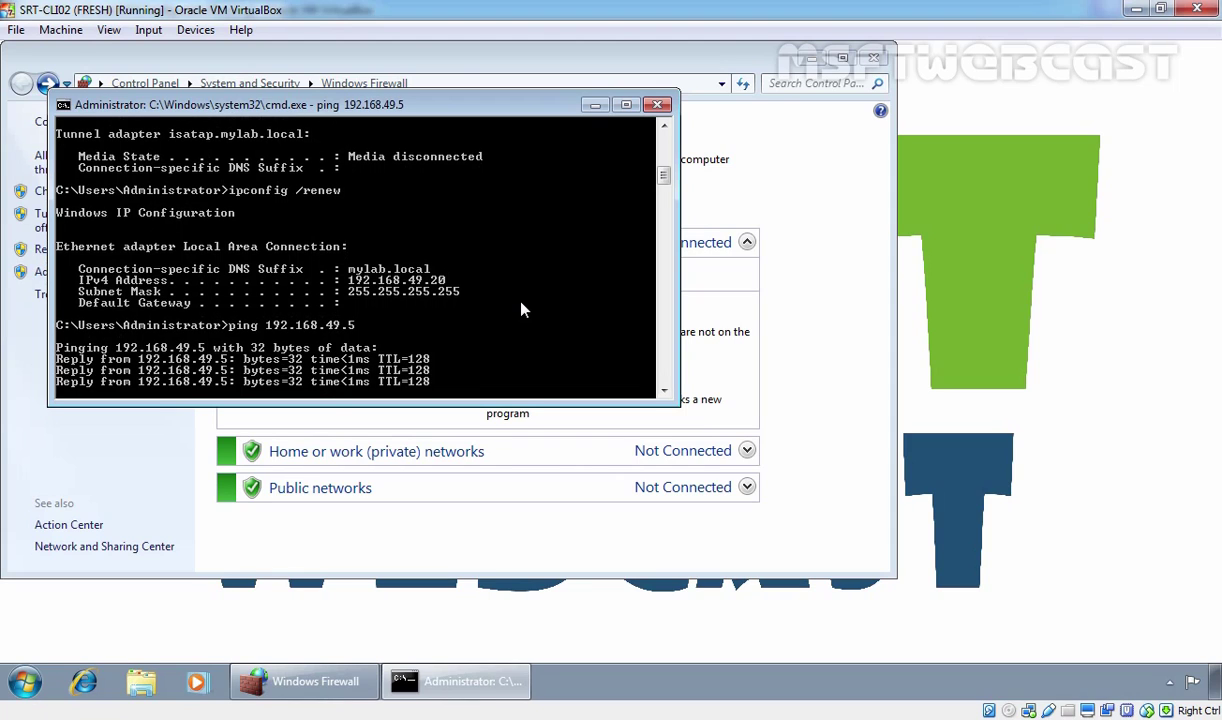
{"action": "key", "text": "Up"}
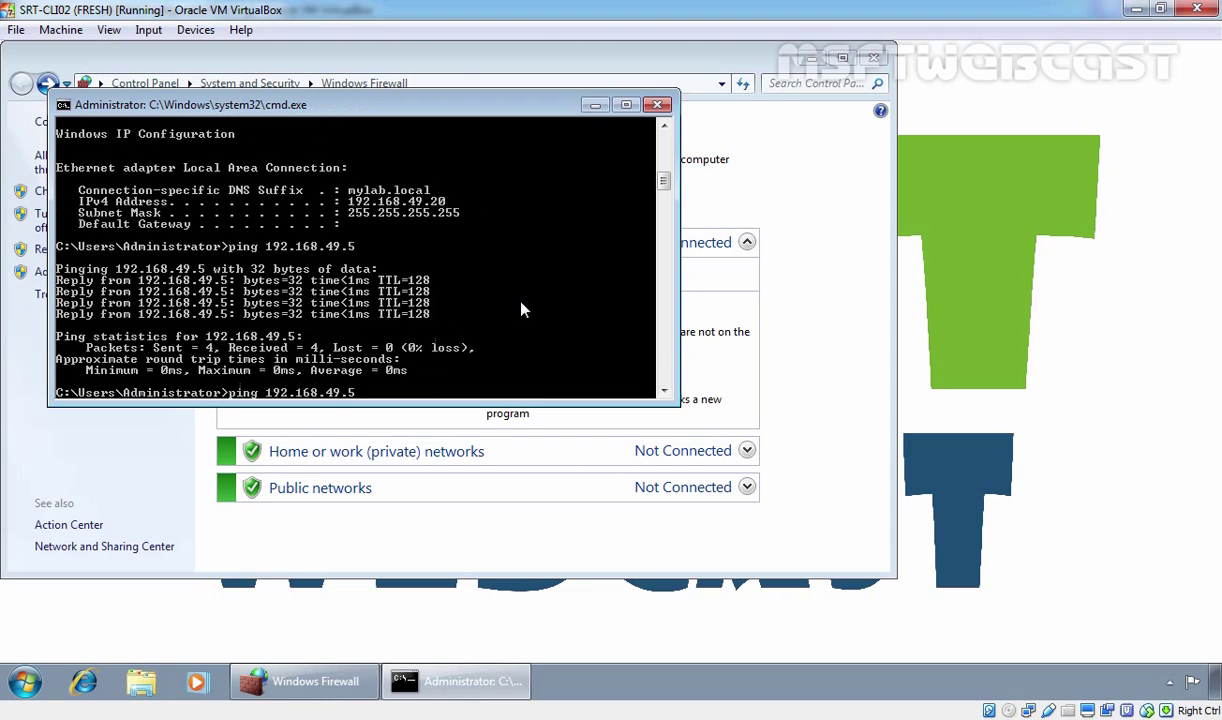
{"action": "key", "text": "BackSpace"}
{"action": "type", "text": "2"}
{"action": "key", "text": "Return"}
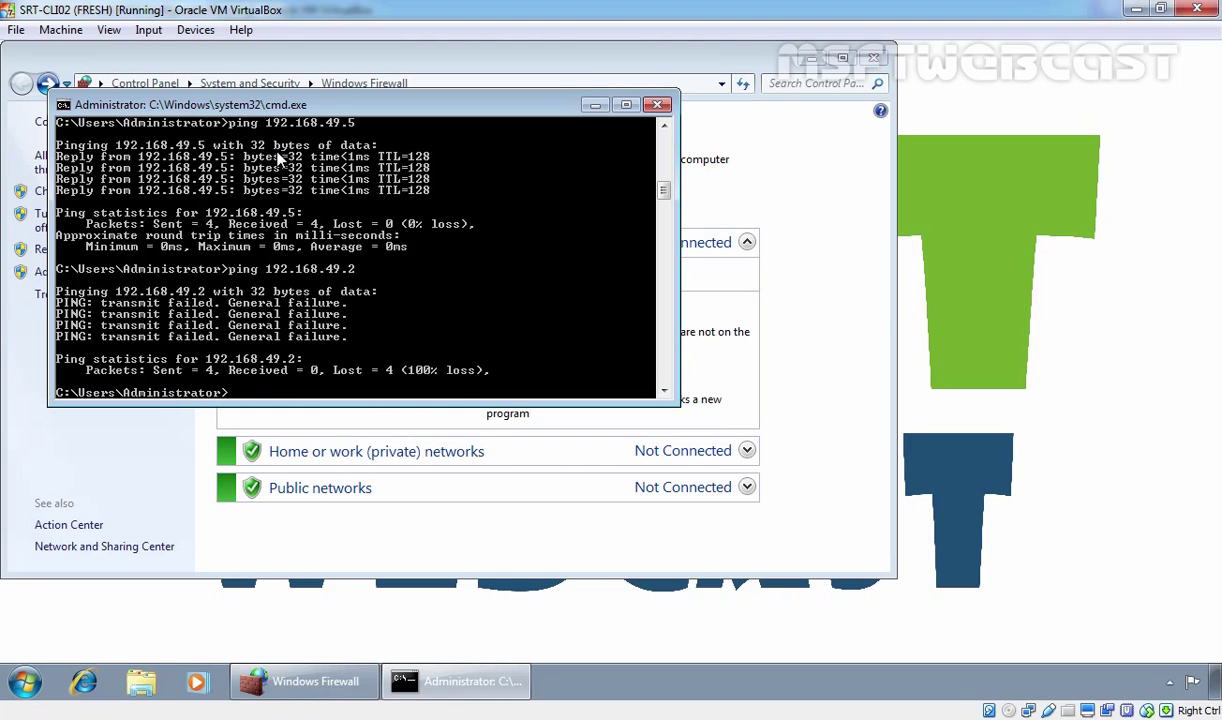
{"action": "key", "text": "super+r"}
{"action": "type", "text": "ncpa.cpl"}
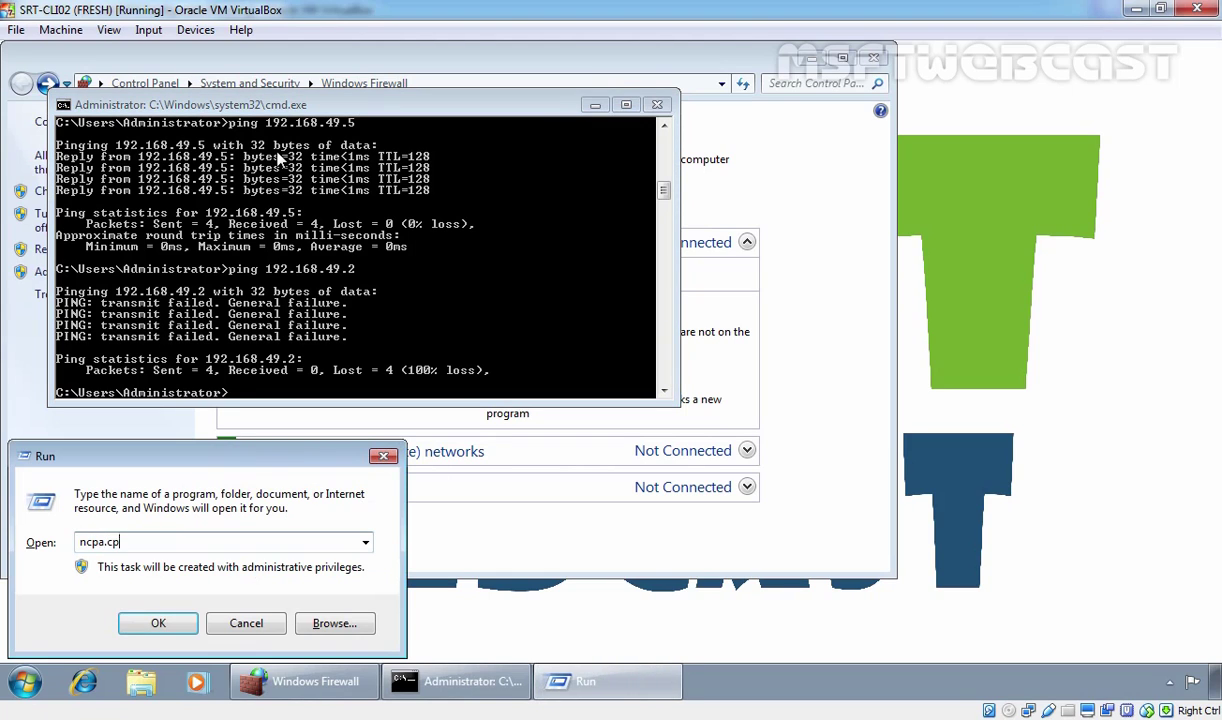
{"action": "key", "text": "Return"}
{"action": "right_click", "coordinate": [169, 180]}
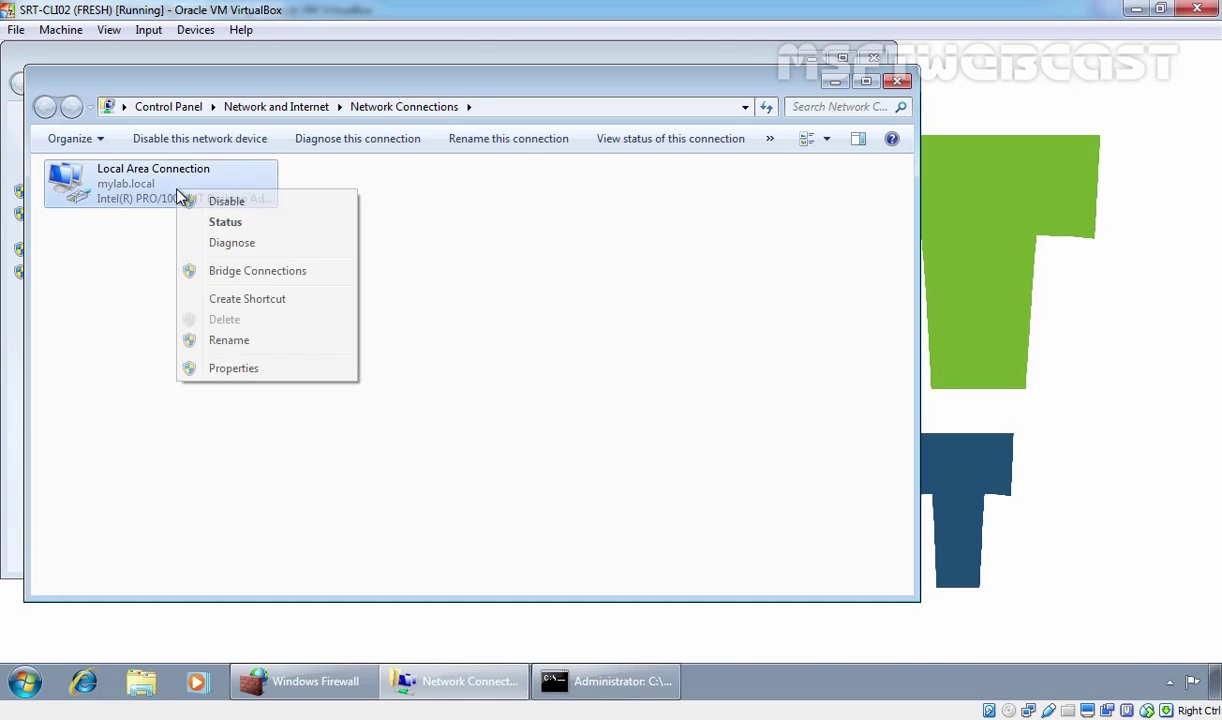
{"action": "left_click", "coordinate": [218, 221]}
{"action": "left_click", "coordinate": [505, 349]}
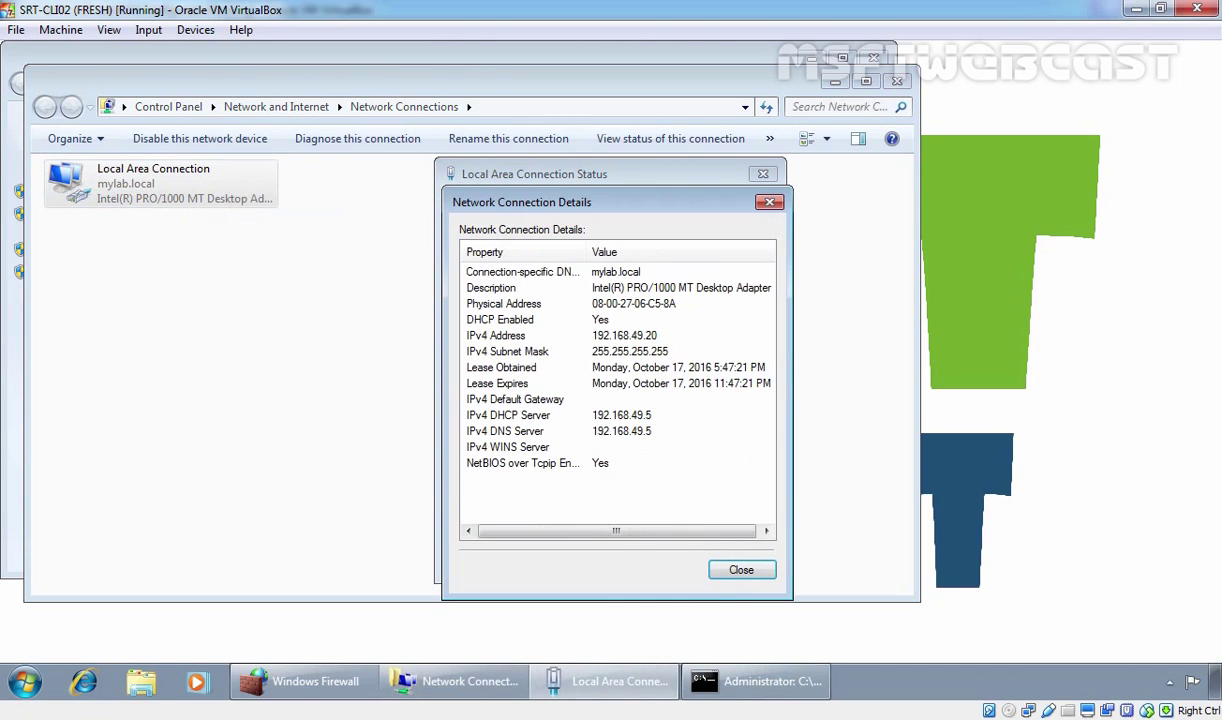
{"action": "left_click", "coordinate": [522, 368]}
{"action": "left_click", "coordinate": [497, 351]}
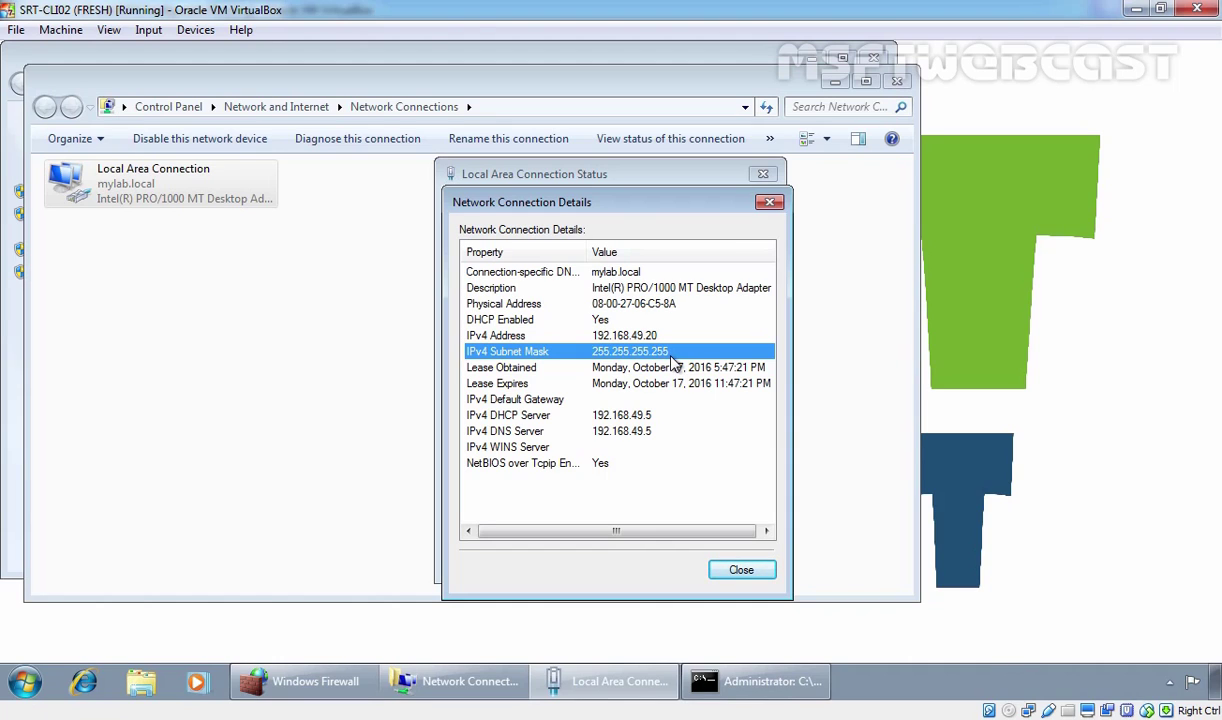
{"action": "left_click", "coordinate": [735, 569]}
{"action": "left_click", "coordinate": [731, 562]}
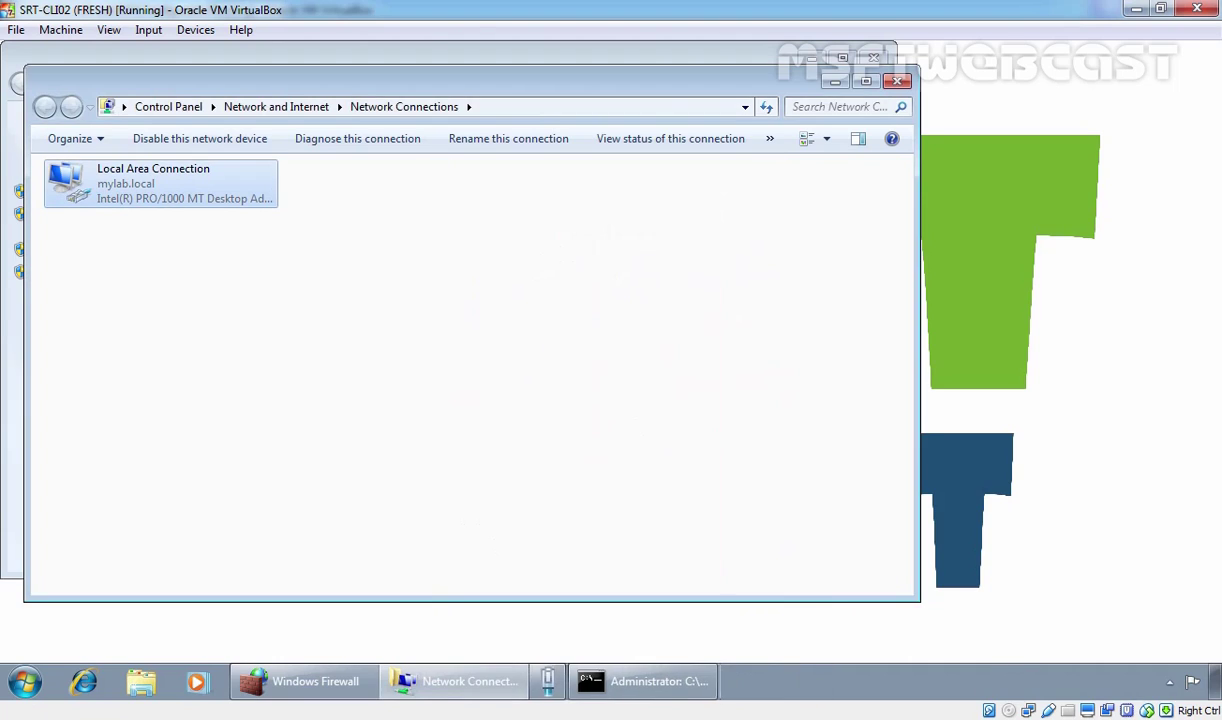
{"action": "left_click", "coordinate": [897, 80]}
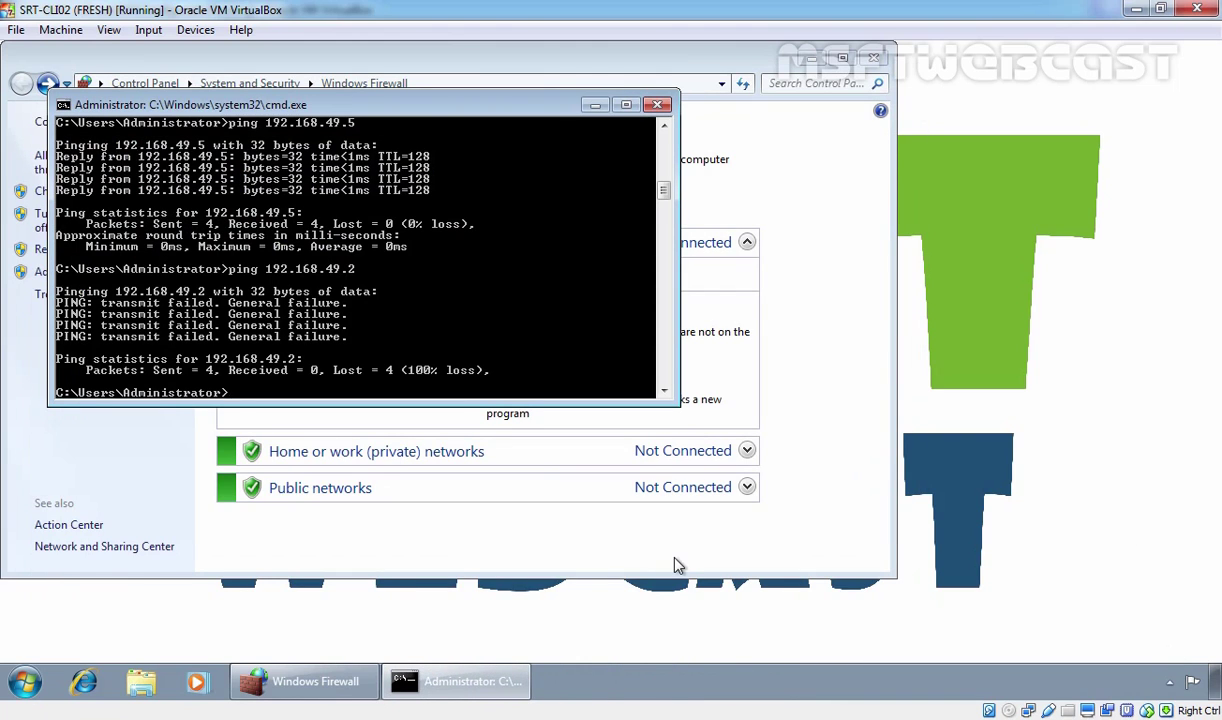